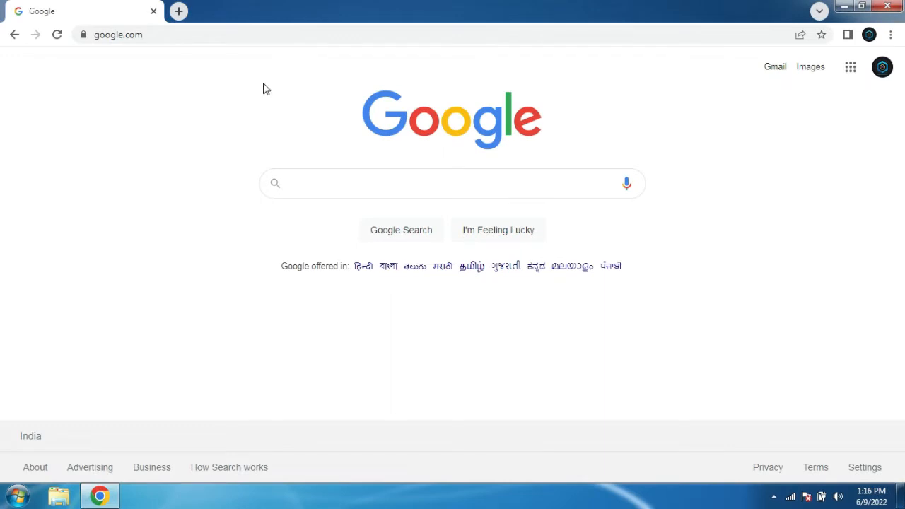
{"action": "left_click", "coordinate": [258, 35]}
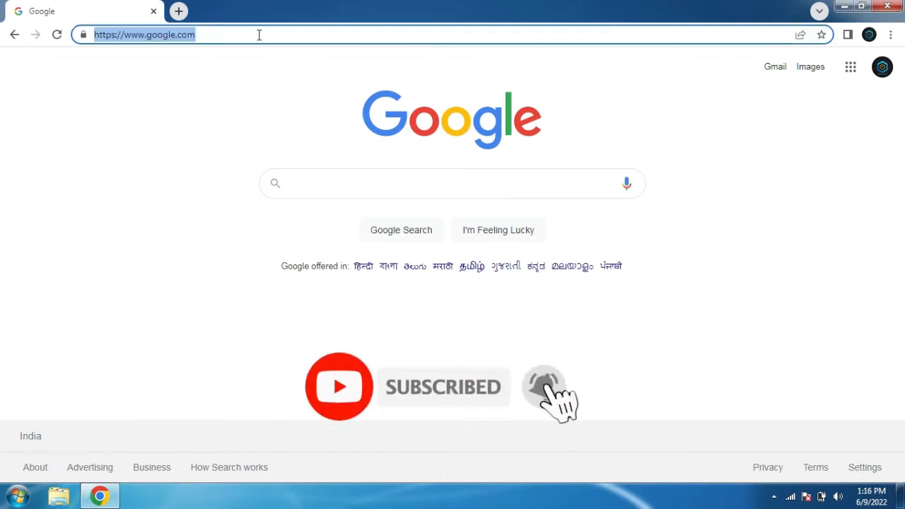
{"action": "type", "text": "https://www.passportindia.gov.in/"}
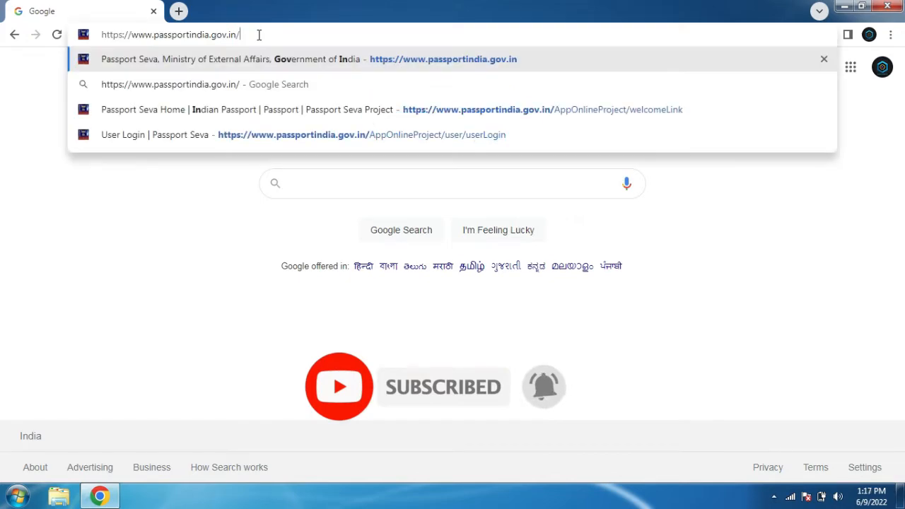
{"action": "key", "text": "Return"}
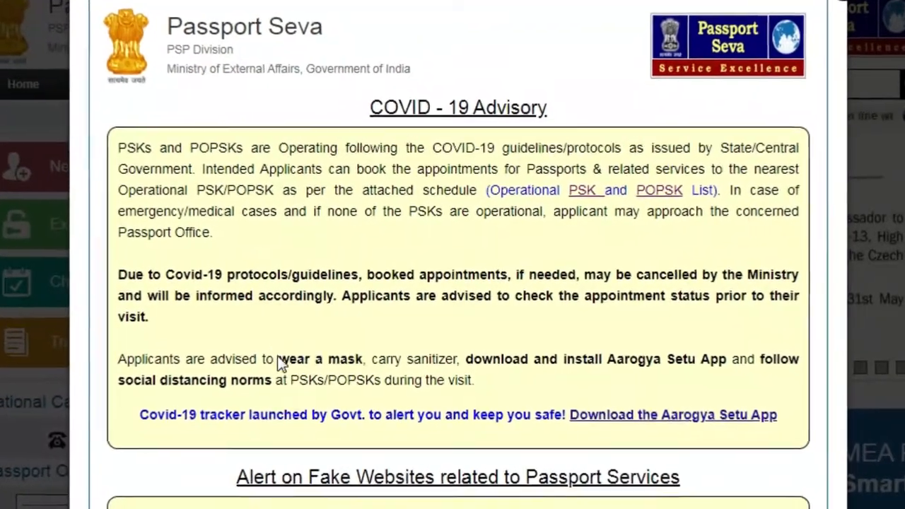
Read the COVID-19 advisory and the alert on fake passport websites in the pop-up
{"action": "left_click_drag", "start_coordinate": [288, 353], "coordinate": [622, 366]}
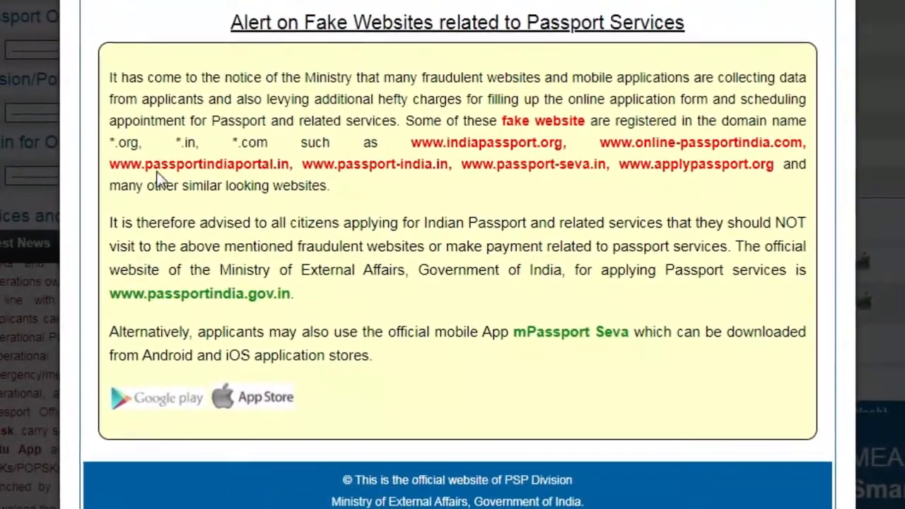
{"action": "left_click_drag", "start_coordinate": [383, 80], "coordinate": [634, 186]}
{"action": "left_click", "coordinate": [593, 185]}
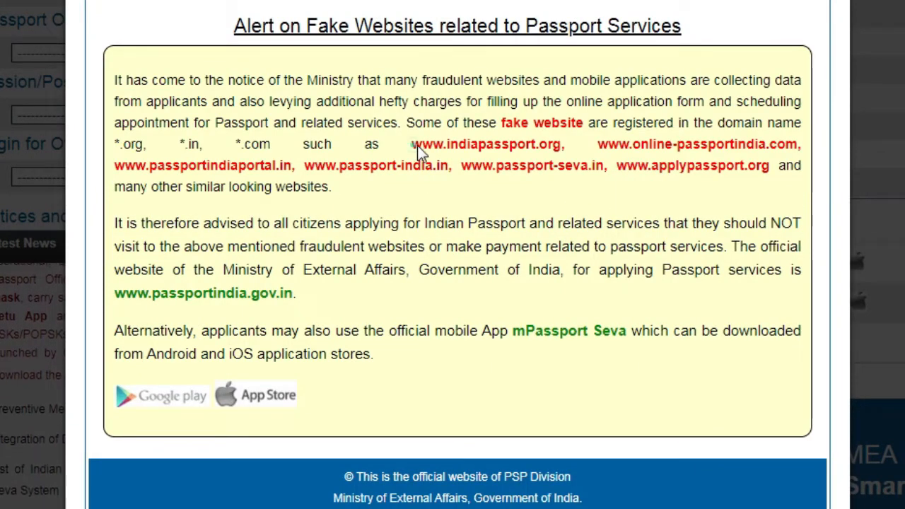
{"action": "left_click_drag", "start_coordinate": [412, 145], "coordinate": [548, 150]}
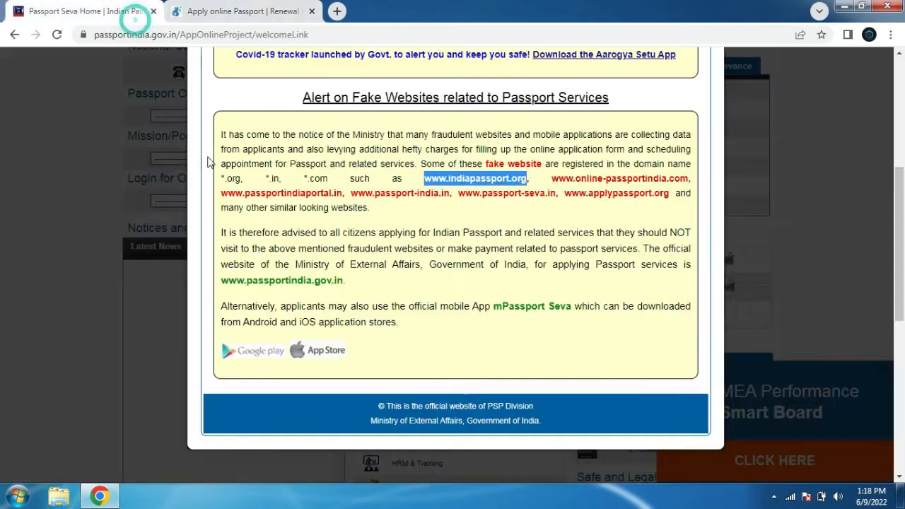
Switch to the indiapassport.org tab and browse its home page
{"action": "left_click", "coordinate": [140, 8]}
{"action": "left_click", "coordinate": [305, 12]}
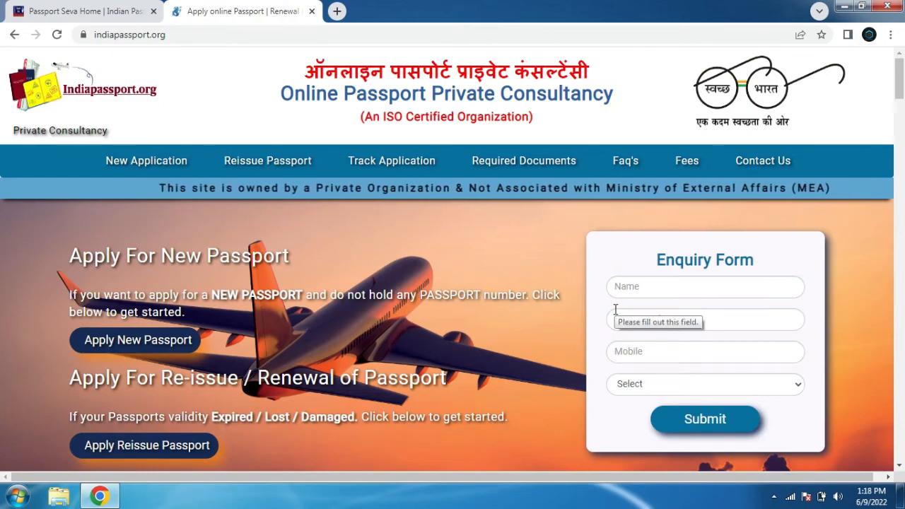
{"action": "scroll", "coordinate": [2, 274], "scroll_direction": "down", "scroll_amount": 10}
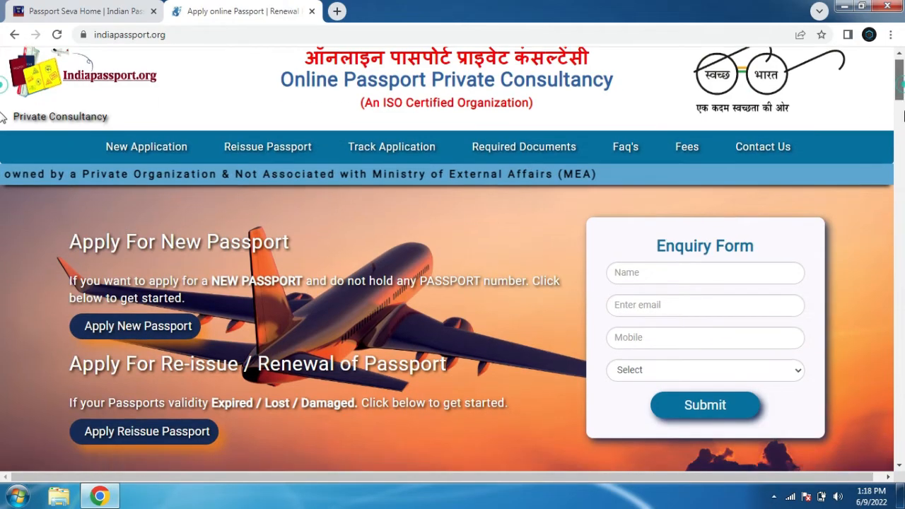
{"action": "scroll", "coordinate": [2, 274], "scroll_direction": "up", "scroll_amount": 10}
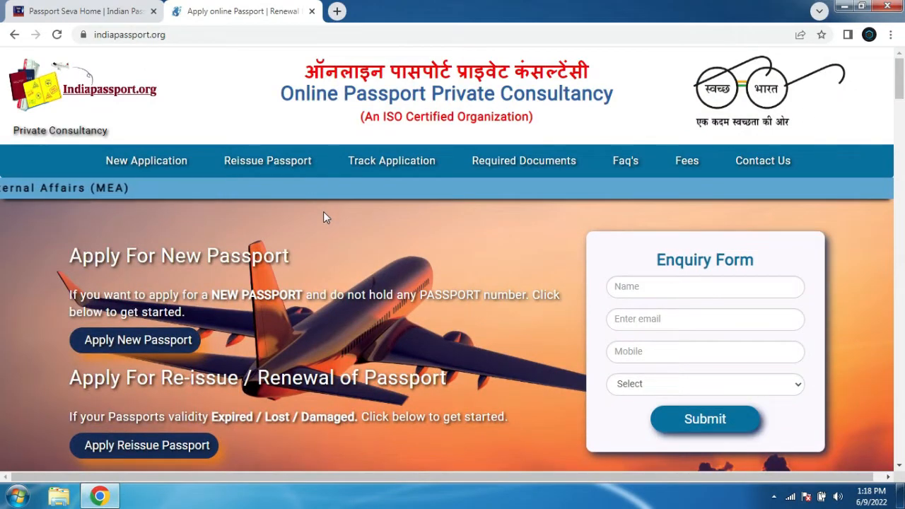
Open the fake site's New Application form and try submitting it empty with Submit & Pay
{"action": "left_click", "coordinate": [169, 162]}
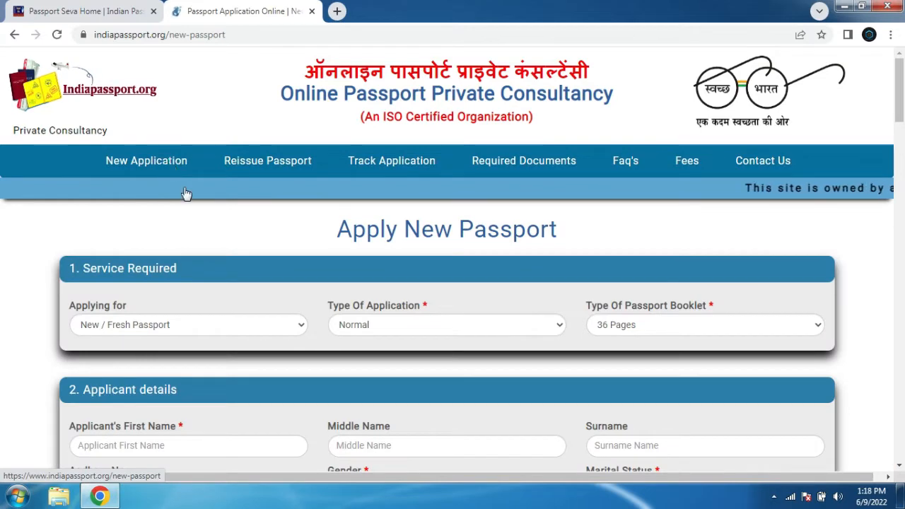
{"action": "left_click", "coordinate": [187, 324]}
{"action": "left_click", "coordinate": [187, 323]}
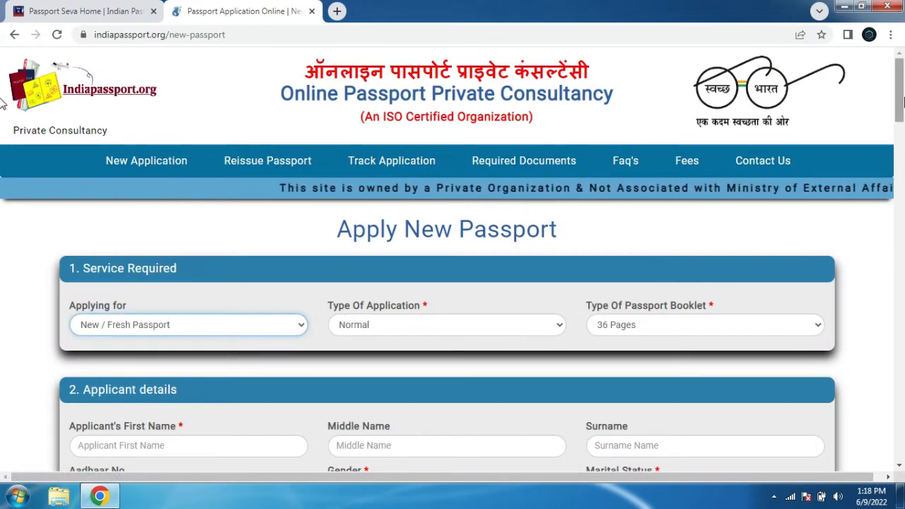
{"action": "scroll", "coordinate": [2, 156], "scroll_direction": "down", "scroll_amount": 6}
{"action": "scroll", "coordinate": [2, 167], "scroll_direction": "down", "scroll_amount": 20}
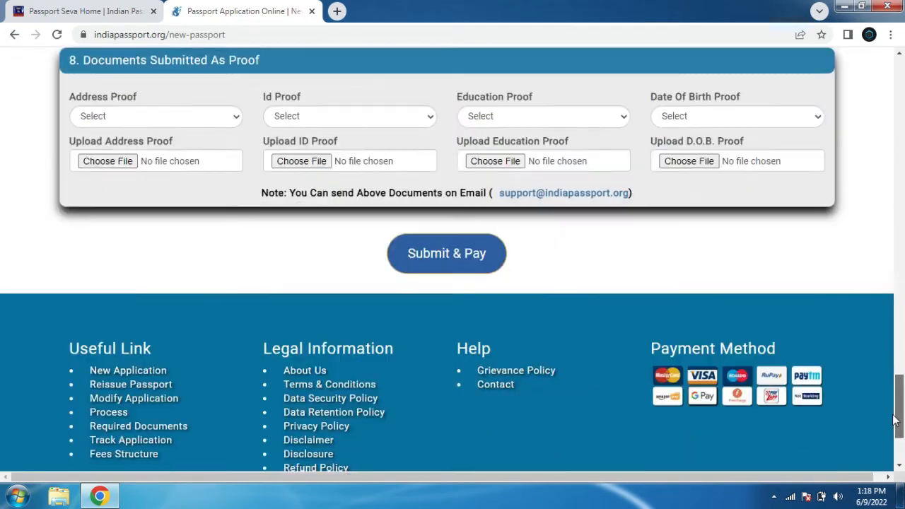
{"action": "left_click_drag", "start_coordinate": [894, 415], "coordinate": [893, 425]}
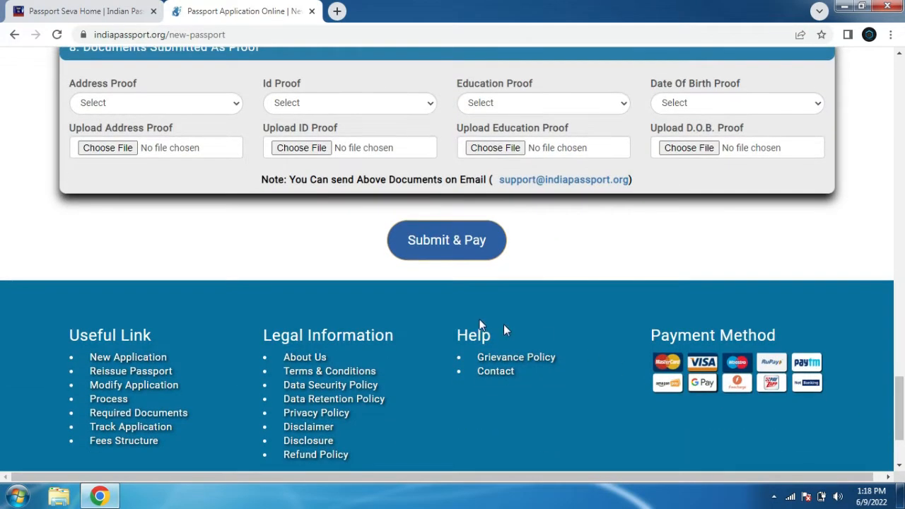
{"action": "left_click", "coordinate": [440, 243]}
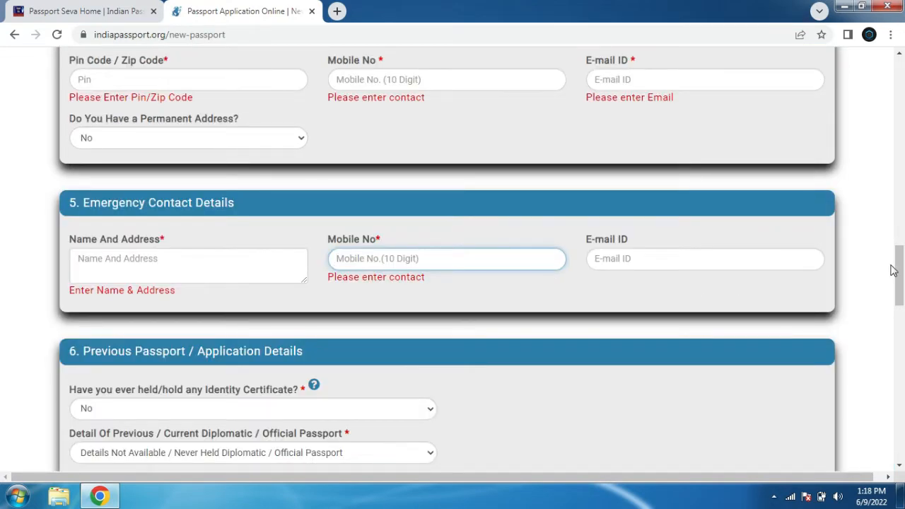
{"action": "left_click_drag", "start_coordinate": [893, 271], "coordinate": [902, 118]}
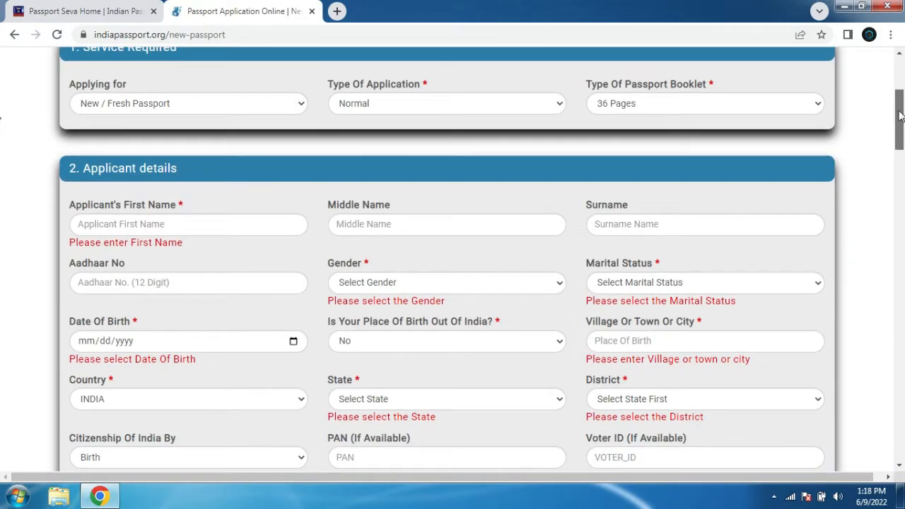
Return to the official Passport Seva tab and close the advisory pop-up and the MEA Performance banner
{"action": "left_click", "coordinate": [312, 11]}
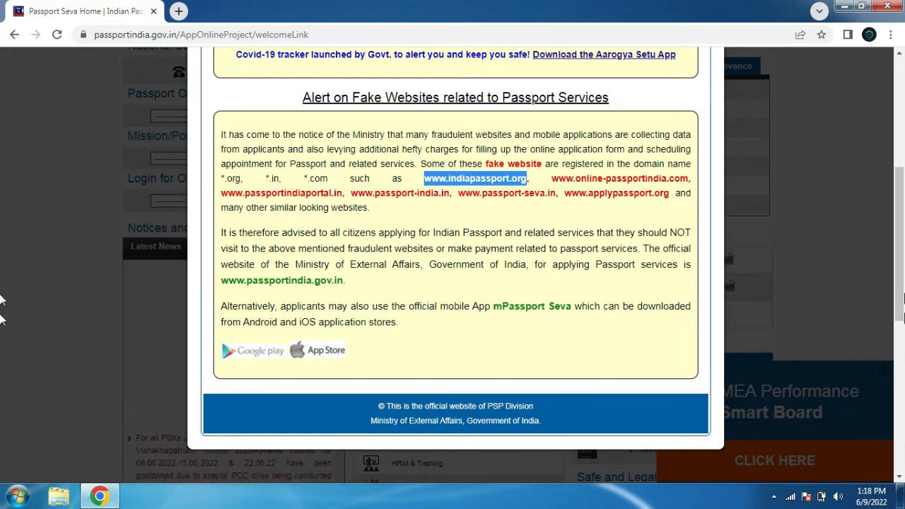
{"action": "scroll", "coordinate": [845, 247], "scroll_direction": "up", "scroll_amount": 5}
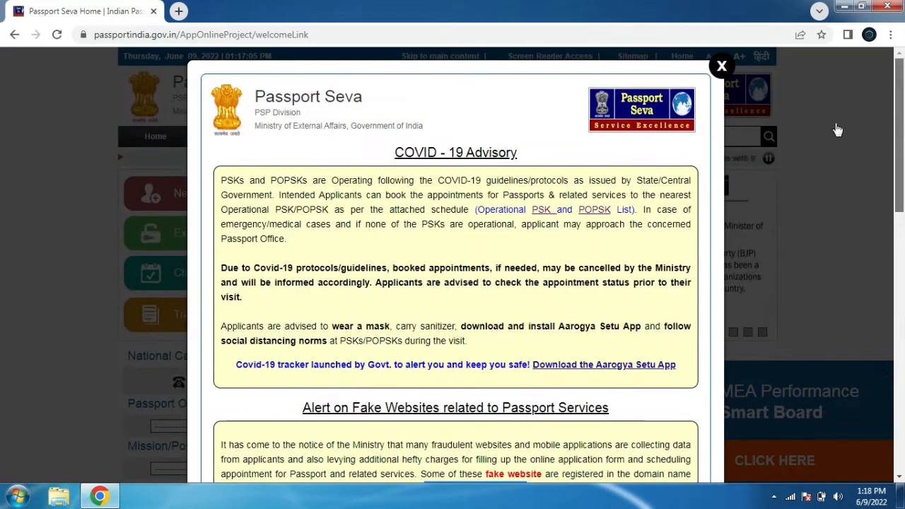
{"action": "left_click", "coordinate": [721, 67]}
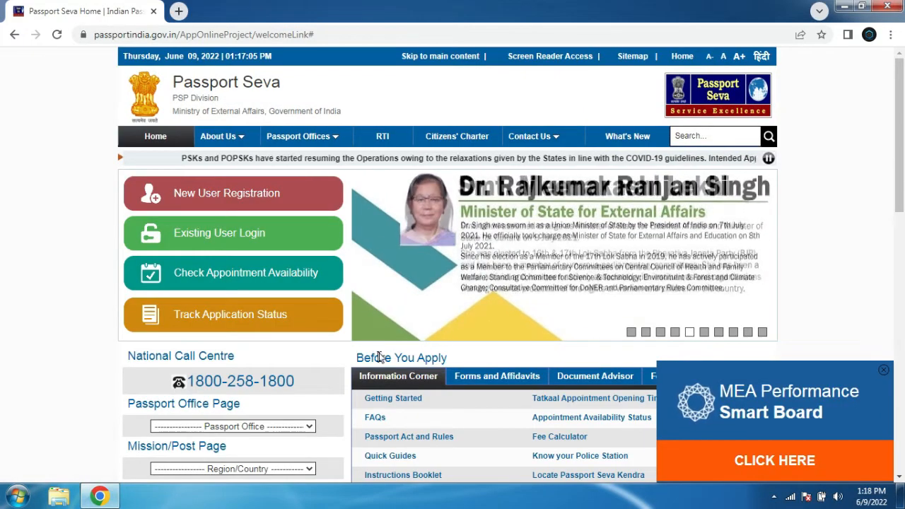
{"action": "left_click", "coordinate": [884, 370]}
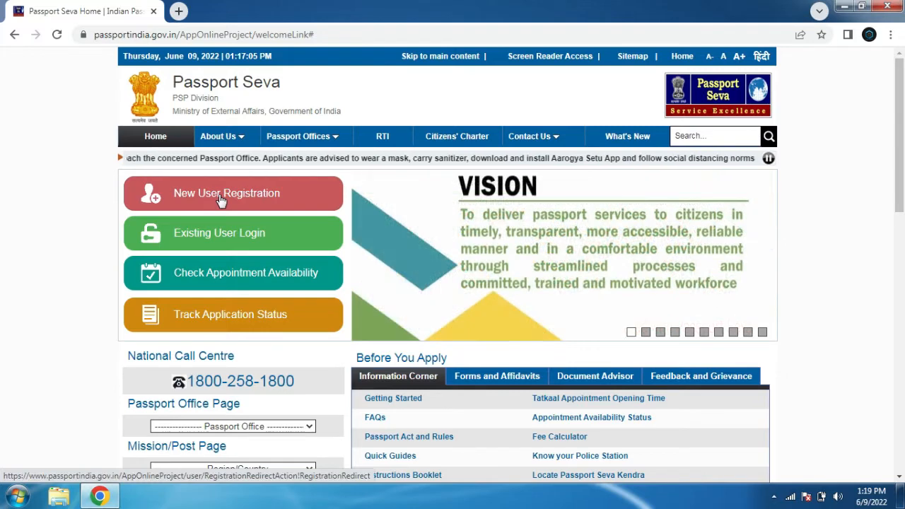
Open New User Registration and choose Patna as the passport office
{"action": "left_click", "coordinate": [221, 198]}
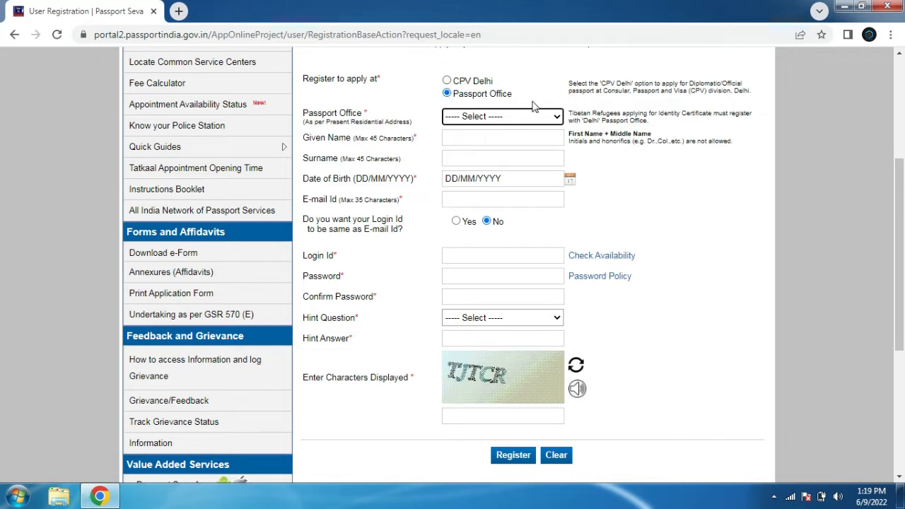
{"action": "left_click_drag", "start_coordinate": [306, 118], "coordinate": [402, 119]}
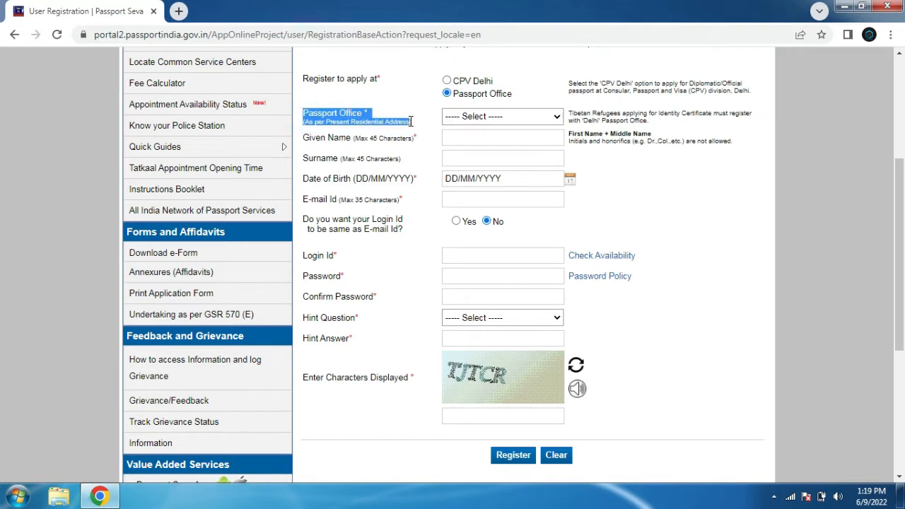
{"action": "left_click", "coordinate": [517, 119]}
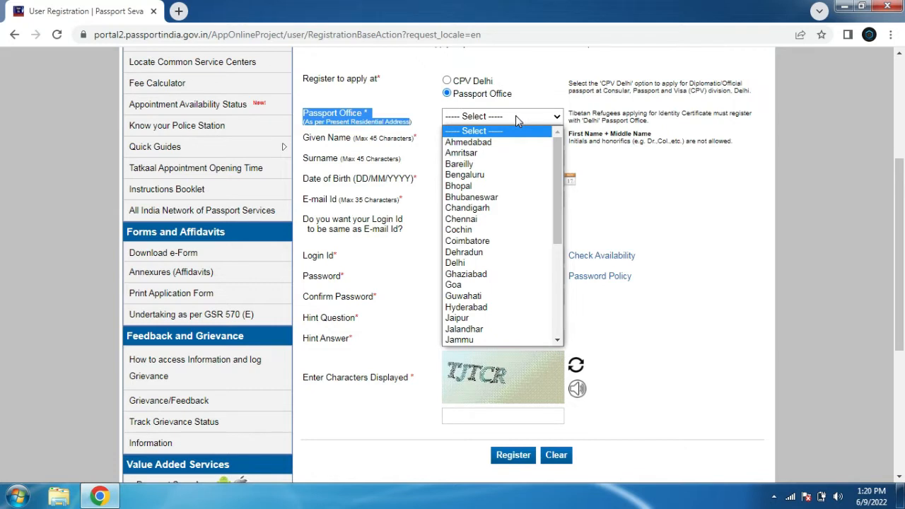
{"action": "key", "text": "p"}
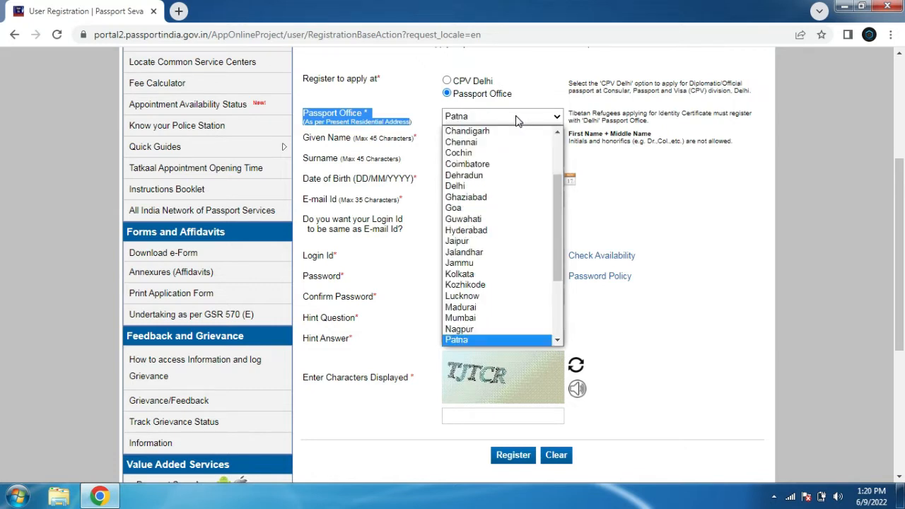
{"action": "left_click", "coordinate": [516, 120]}
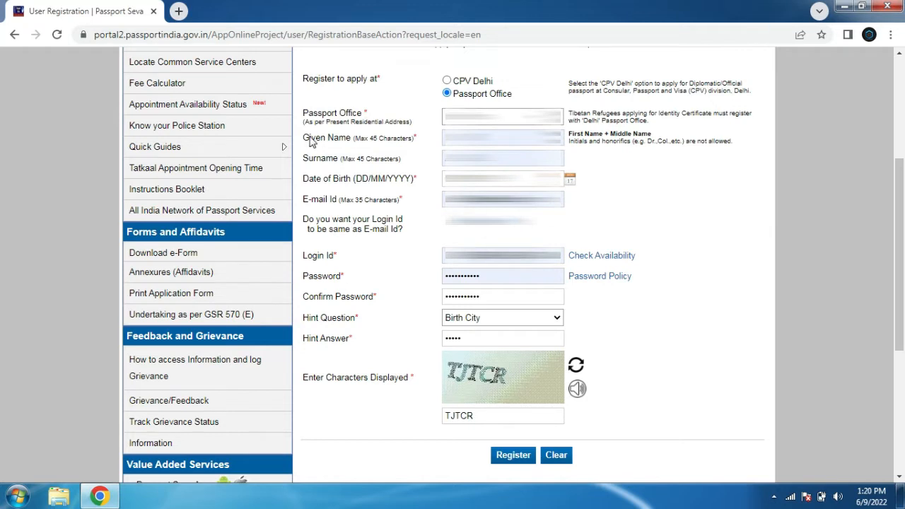
Review the given name, surname and e-mail fields of the registration form
{"action": "left_click_drag", "start_coordinate": [309, 140], "coordinate": [416, 142]}
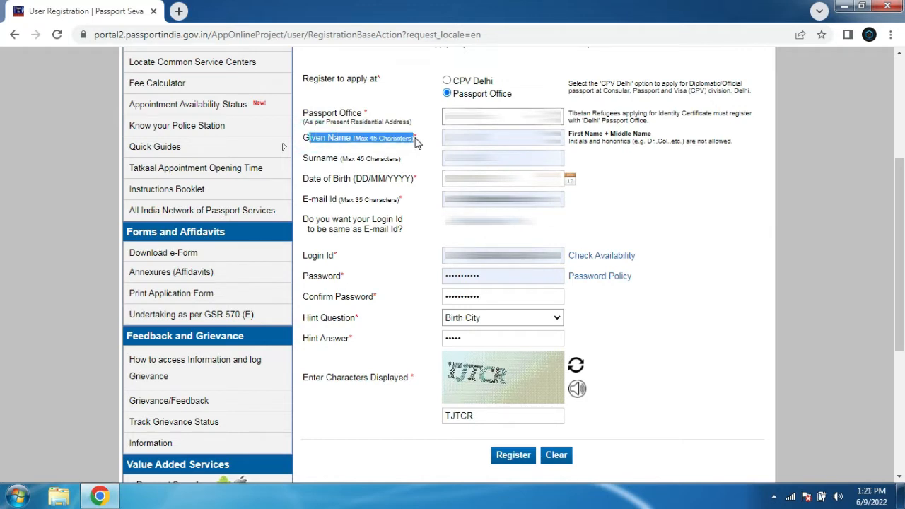
{"action": "left_click_drag", "start_coordinate": [316, 160], "coordinate": [386, 163]}
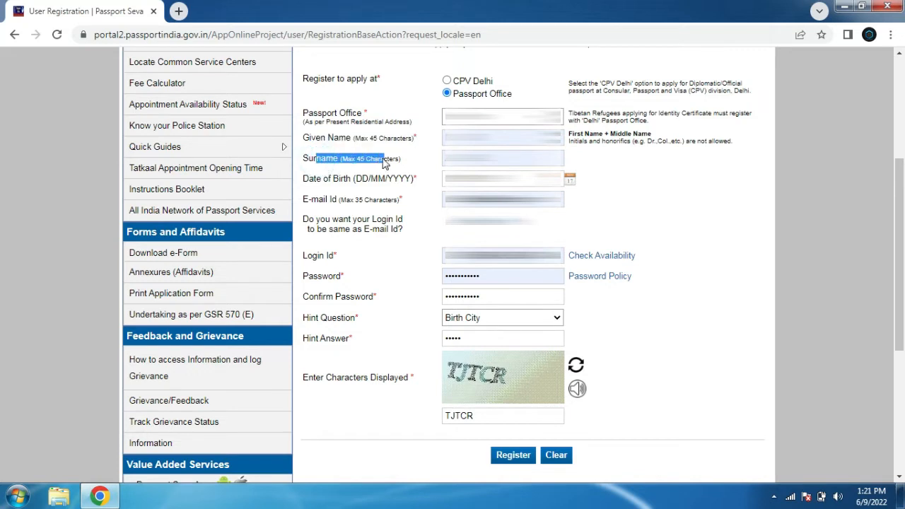
{"action": "left_click", "coordinate": [700, 212]}
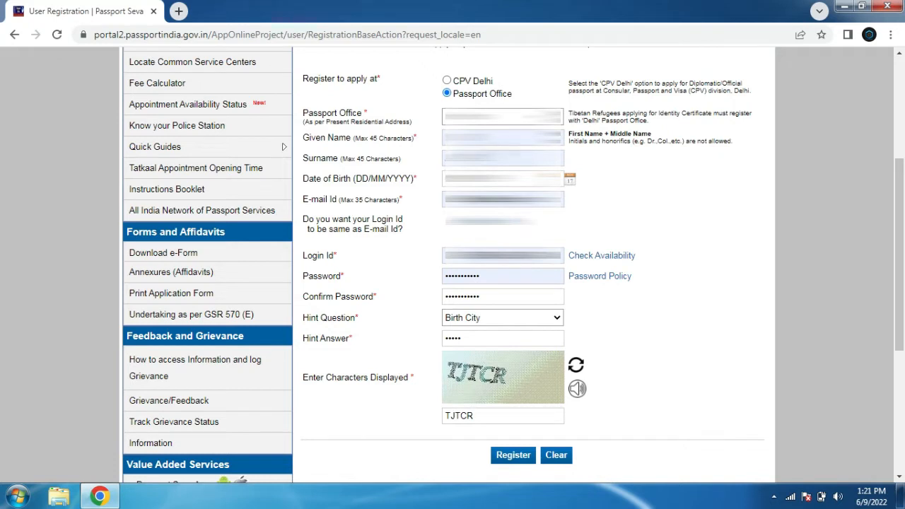
{"action": "left_click", "coordinate": [484, 138]}
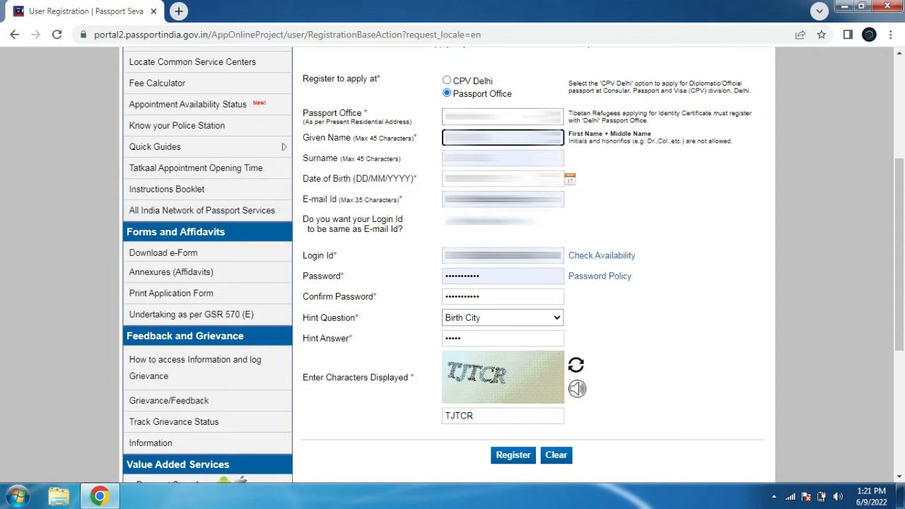
{"action": "left_click_drag", "start_coordinate": [561, 200], "coordinate": [439, 199]}
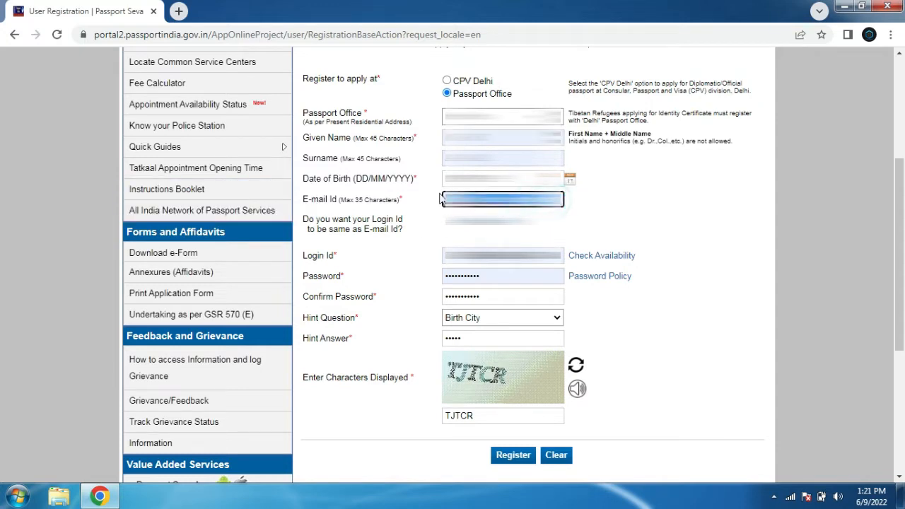
{"action": "left_click", "coordinate": [647, 218]}
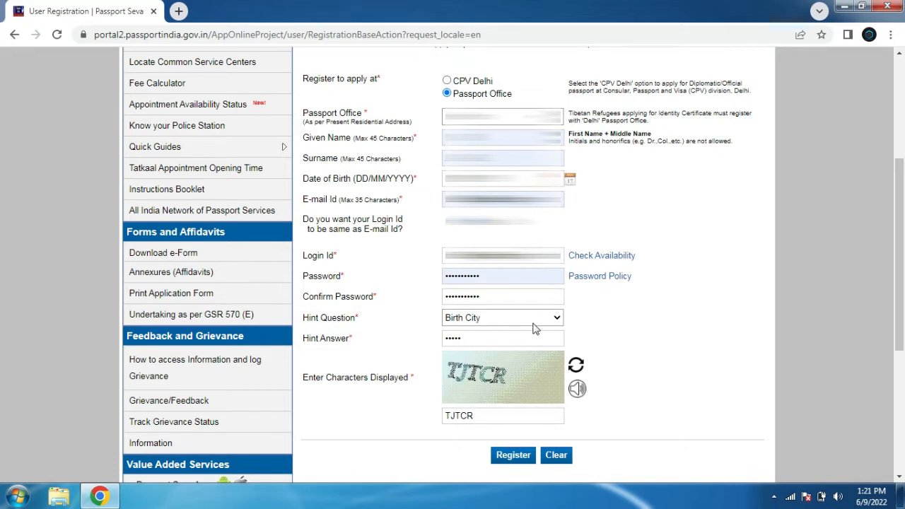
Open and close the Password Policy pop-up, then review the hint question field
{"action": "left_click", "coordinate": [597, 277]}
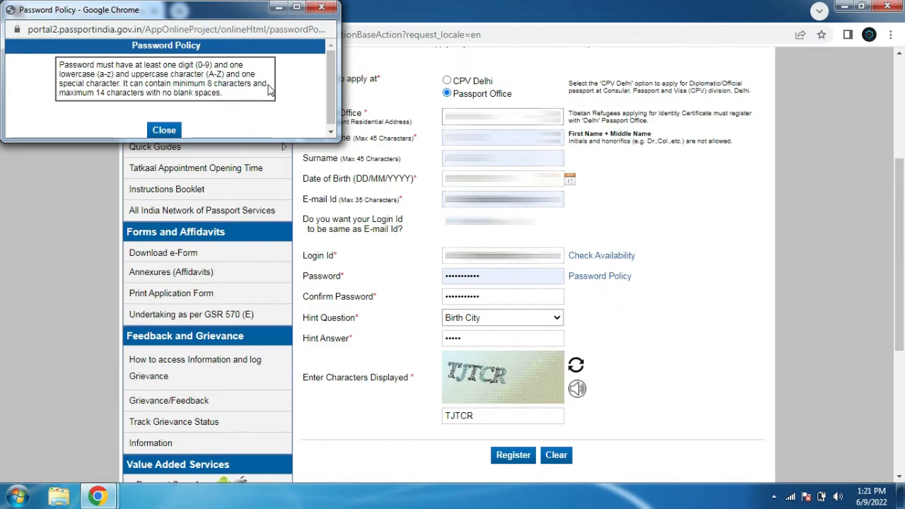
{"action": "left_click", "coordinate": [164, 130]}
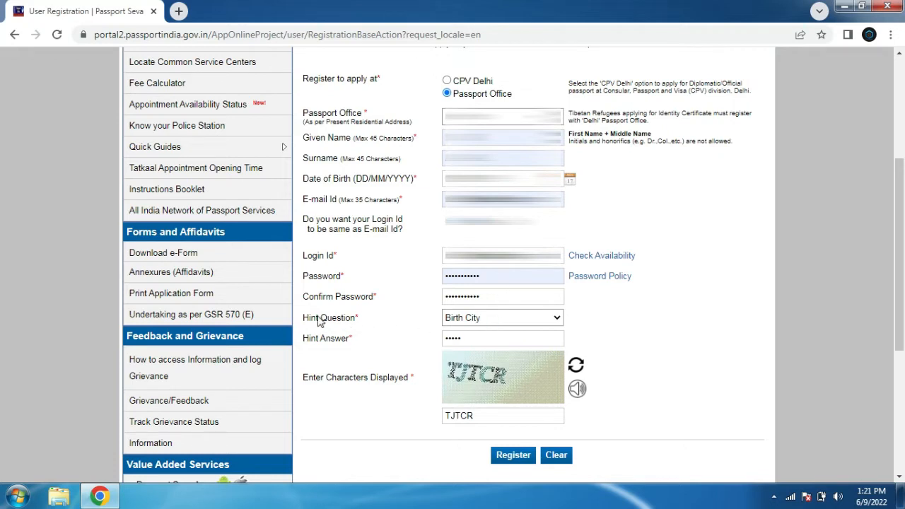
{"action": "left_click_drag", "start_coordinate": [303, 320], "coordinate": [357, 322]}
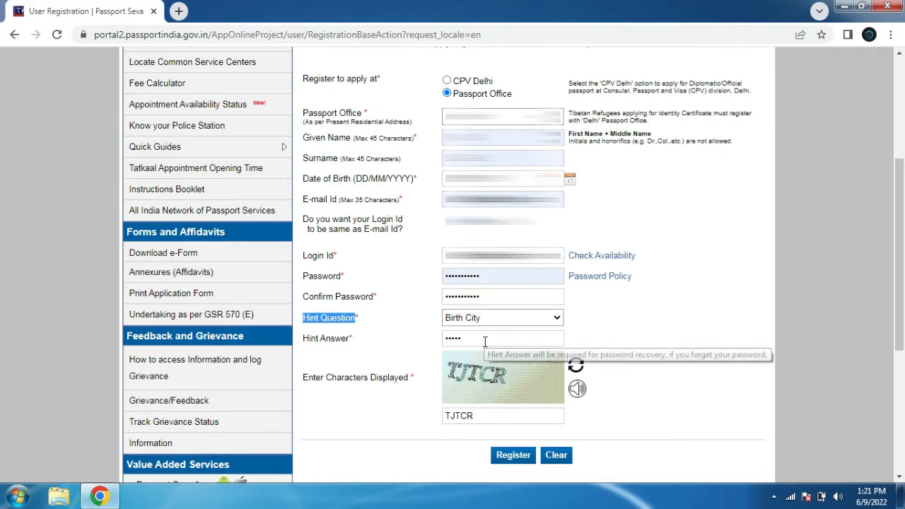
Submit the registration and highlight the registration confirmation message
{"action": "left_click", "coordinate": [514, 457]}
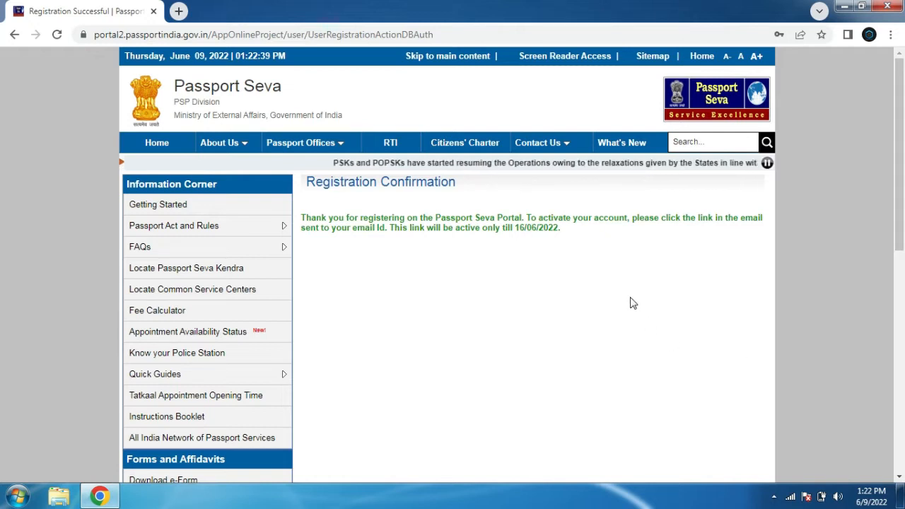
{"action": "left_click", "coordinate": [302, 217]}
{"action": "left_click_drag", "start_coordinate": [302, 217], "coordinate": [569, 231]}
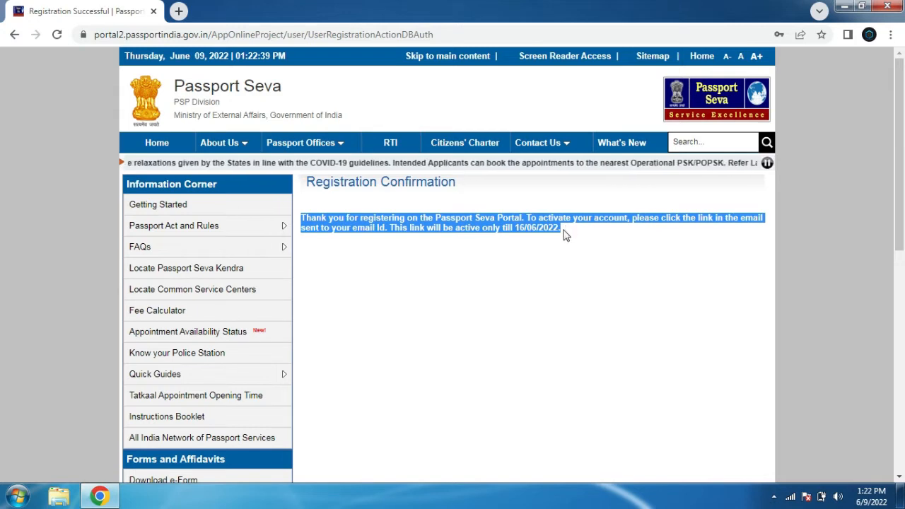
Highlight the activation link's validity date in the registration confirmation message
{"action": "left_click", "coordinate": [577, 231]}
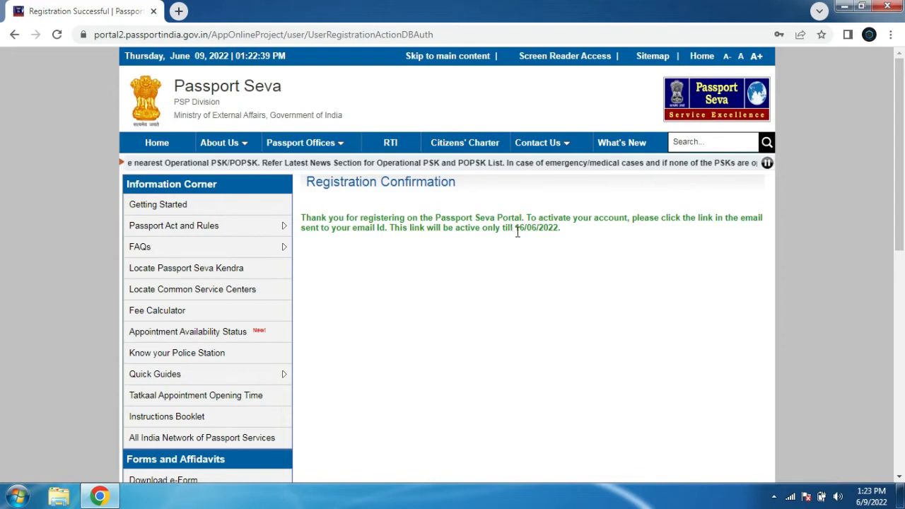
{"action": "left_click_drag", "start_coordinate": [515, 229], "coordinate": [547, 239]}
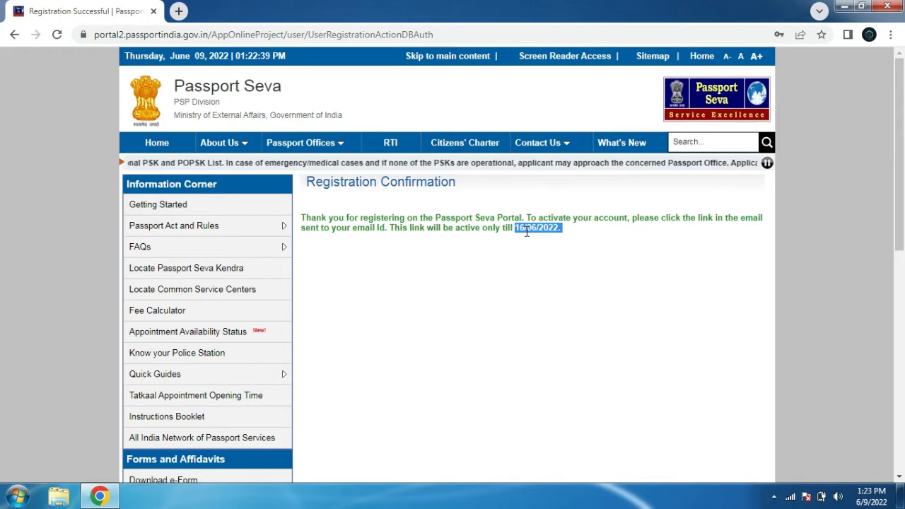
{"action": "left_click", "coordinate": [610, 232]}
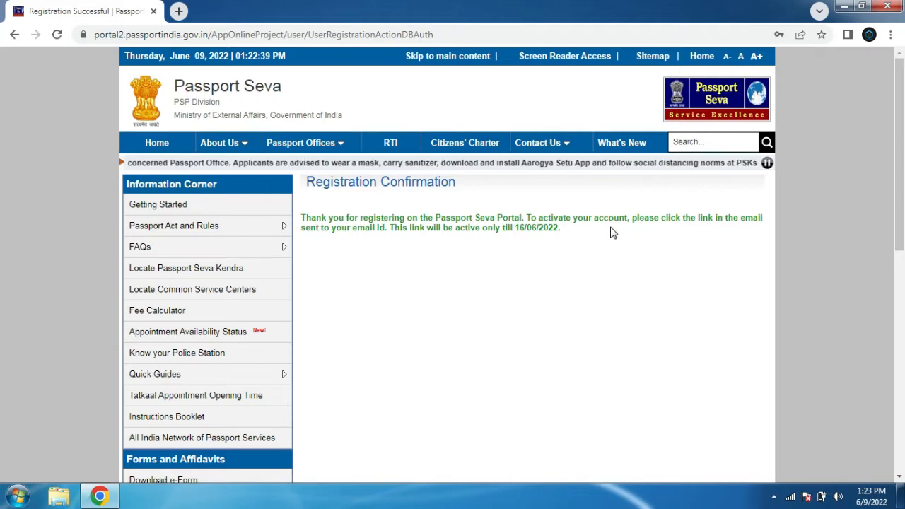
Return to the portal home page and log in through Existing User Login with the registered account
{"action": "left_click", "coordinate": [157, 142]}
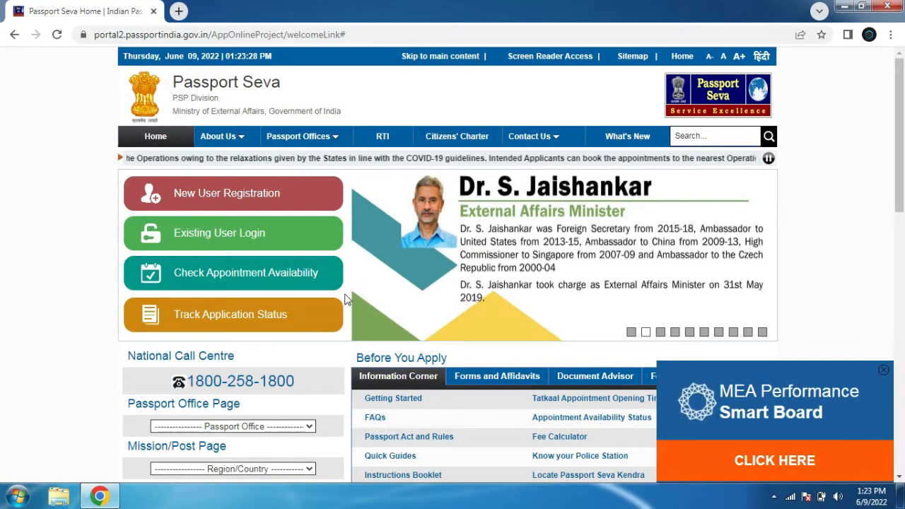
{"action": "left_click", "coordinate": [201, 240]}
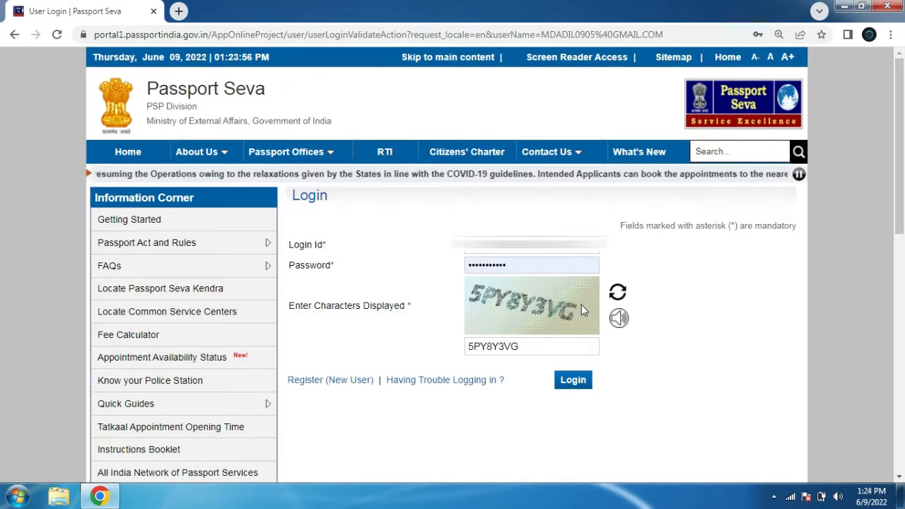
{"action": "left_click", "coordinate": [573, 381]}
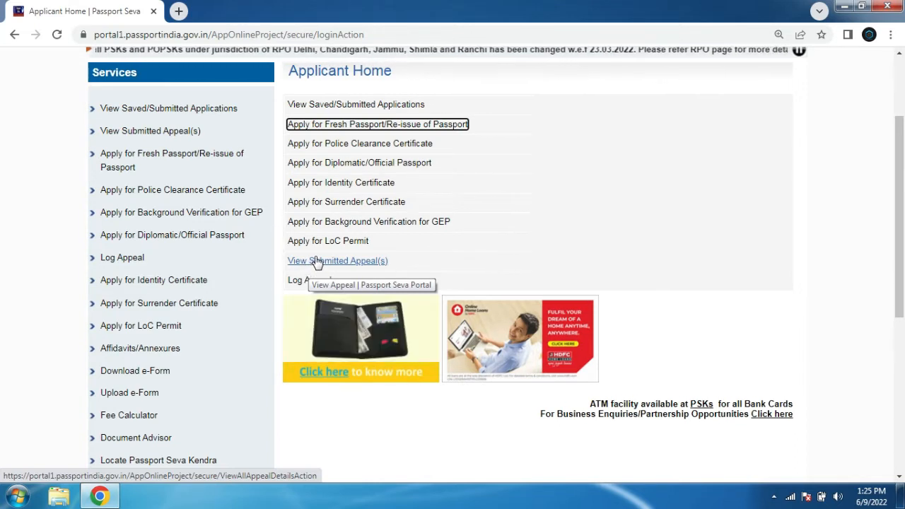
Open Apply for Fresh Passport/Re-issue of Passport and choose to fill the application form online
{"action": "left_click", "coordinate": [332, 130]}
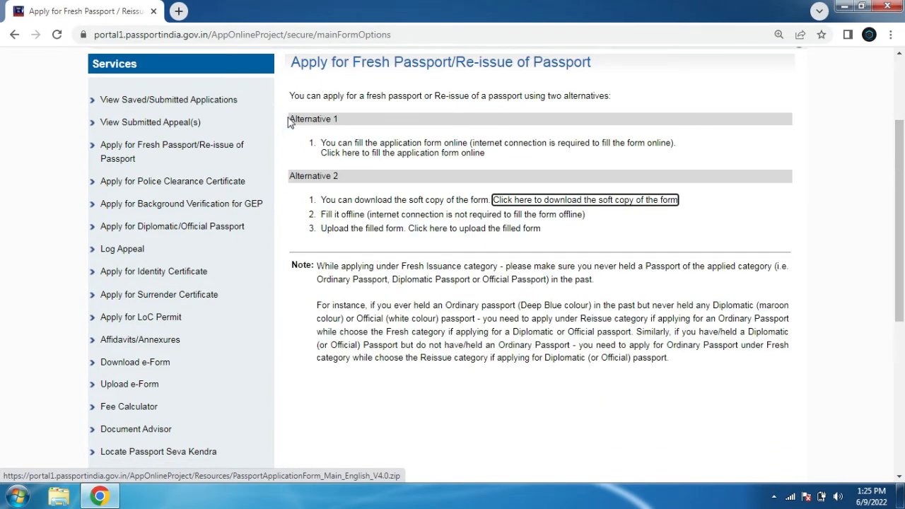
{"action": "left_click_drag", "start_coordinate": [289, 119], "coordinate": [354, 162]}
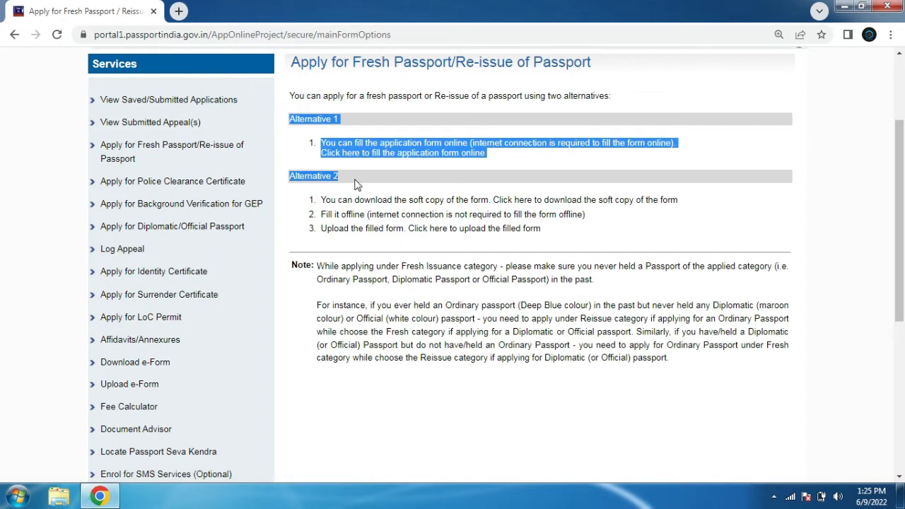
{"action": "left_click", "coordinate": [709, 225]}
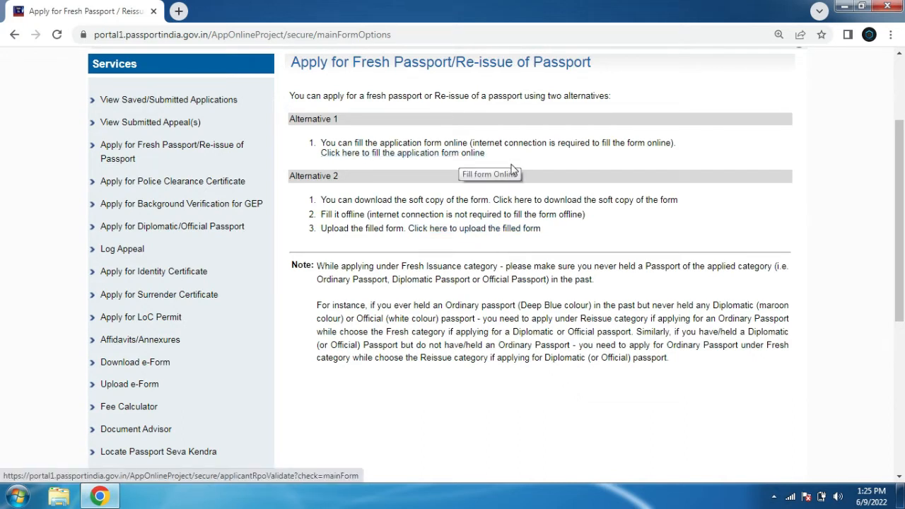
{"action": "left_click", "coordinate": [394, 157]}
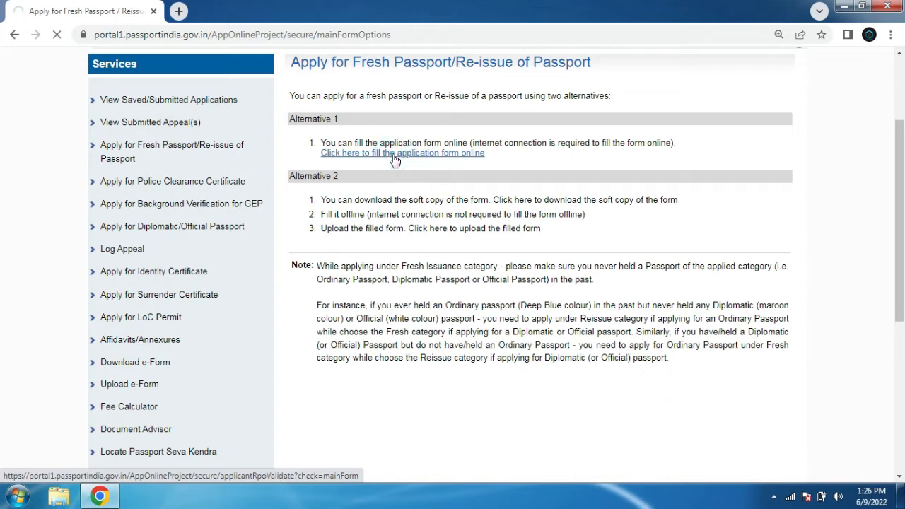
{"action": "scroll", "coordinate": [901, 260], "scroll_direction": "down", "scroll_amount": 2}
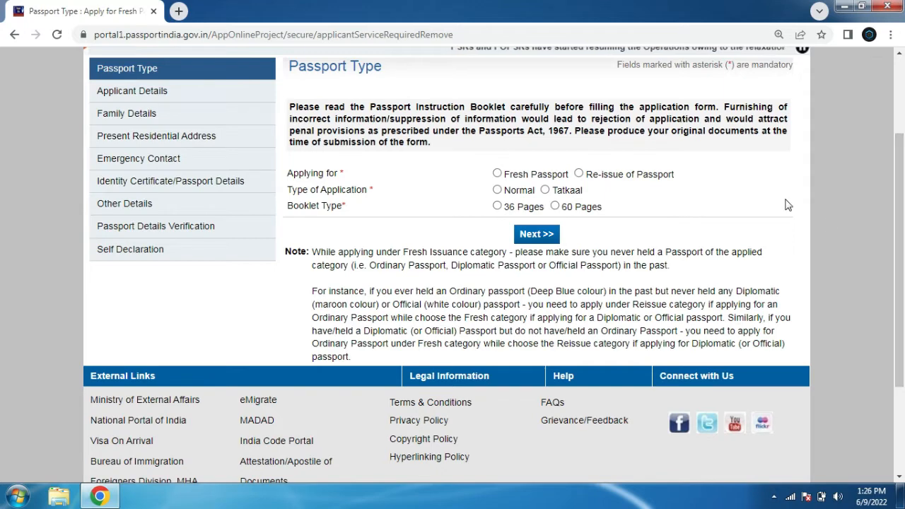
Set the passport type to Fresh Passport, Normal application and 36 Pages booklet, and continue to the next section
{"action": "left_click", "coordinate": [498, 174]}
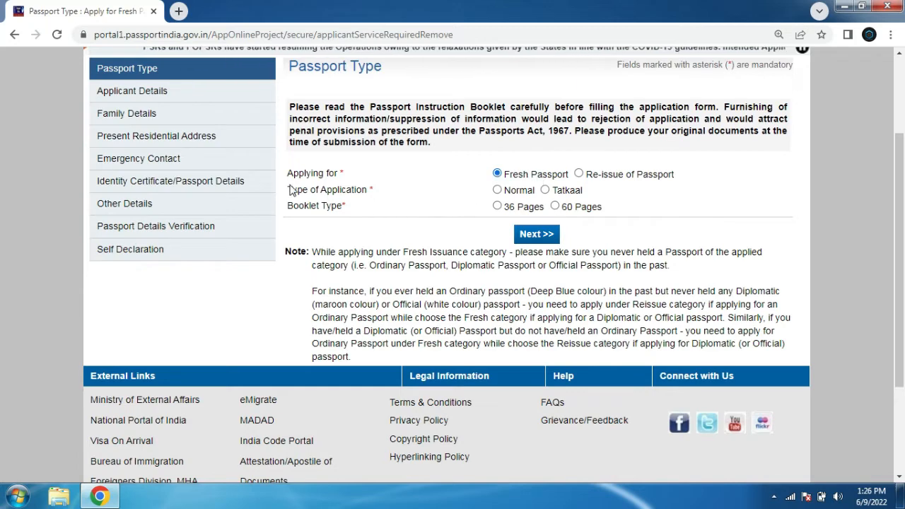
{"action": "left_click_drag", "start_coordinate": [286, 190], "coordinate": [357, 191]}
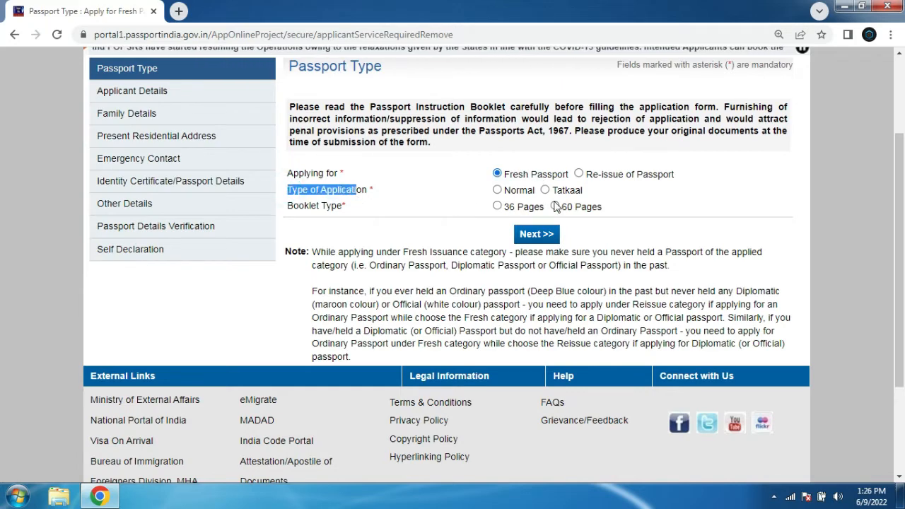
{"action": "left_click", "coordinate": [497, 190]}
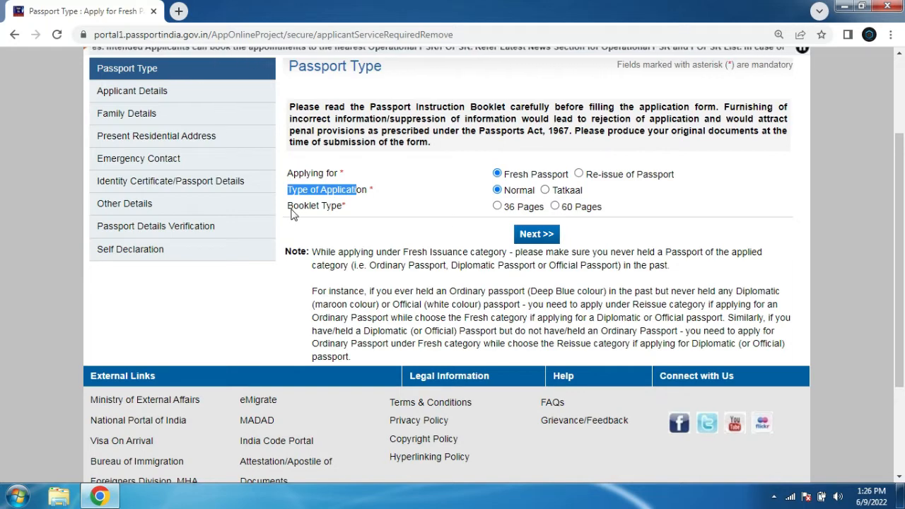
{"action": "left_click_drag", "start_coordinate": [292, 206], "coordinate": [332, 206]}
{"action": "left_click", "coordinate": [497, 206]}
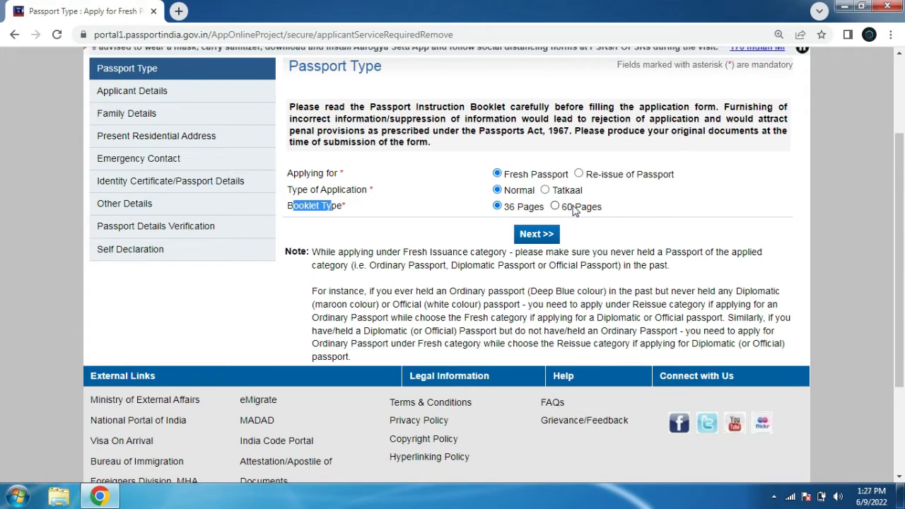
{"action": "left_click", "coordinate": [535, 236]}
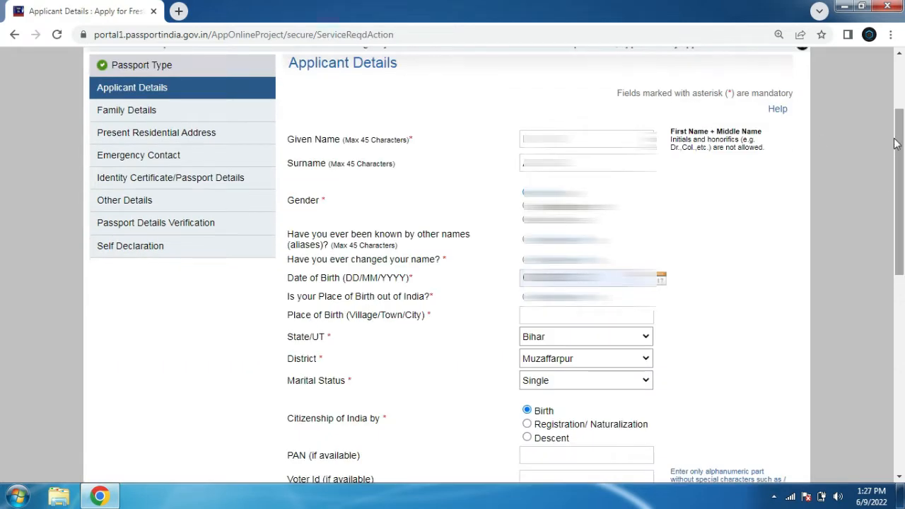
Review the given name, surname, gender, alias, date of birth and place of birth fields in Applicant Details
{"action": "left_click_drag", "start_coordinate": [289, 141], "coordinate": [413, 149]}
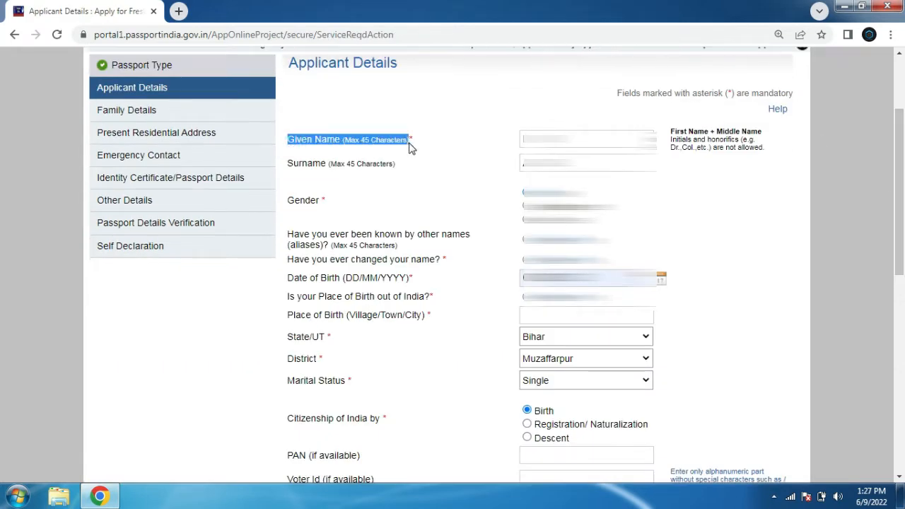
{"action": "left_click_drag", "start_coordinate": [289, 167], "coordinate": [367, 169]}
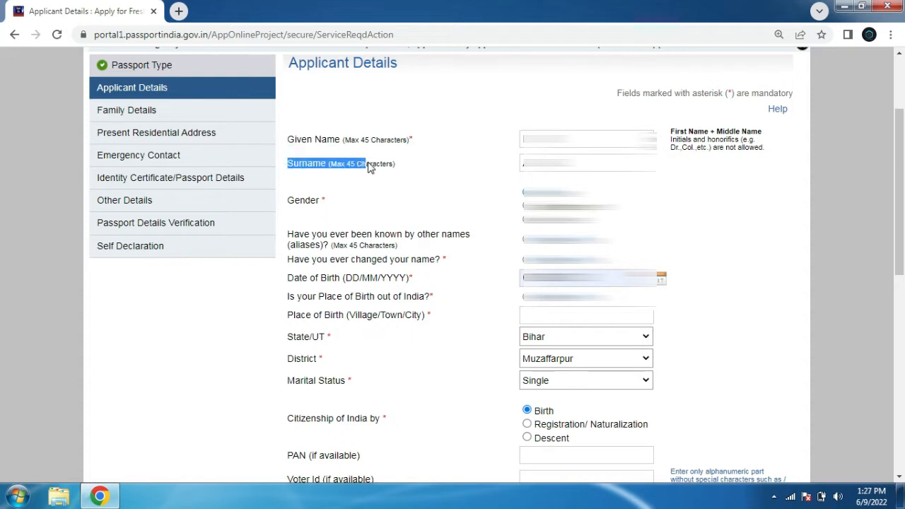
{"action": "left_click_drag", "start_coordinate": [288, 201], "coordinate": [321, 205]}
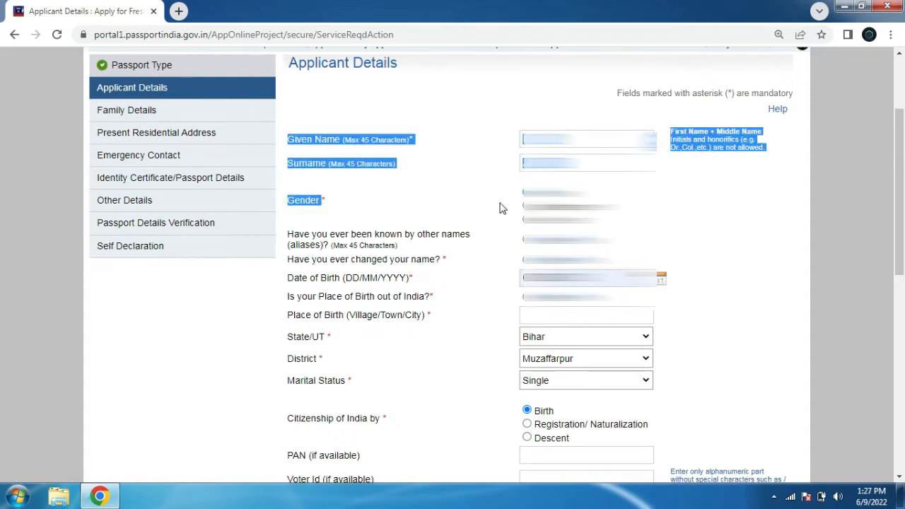
{"action": "left_click", "coordinate": [630, 204]}
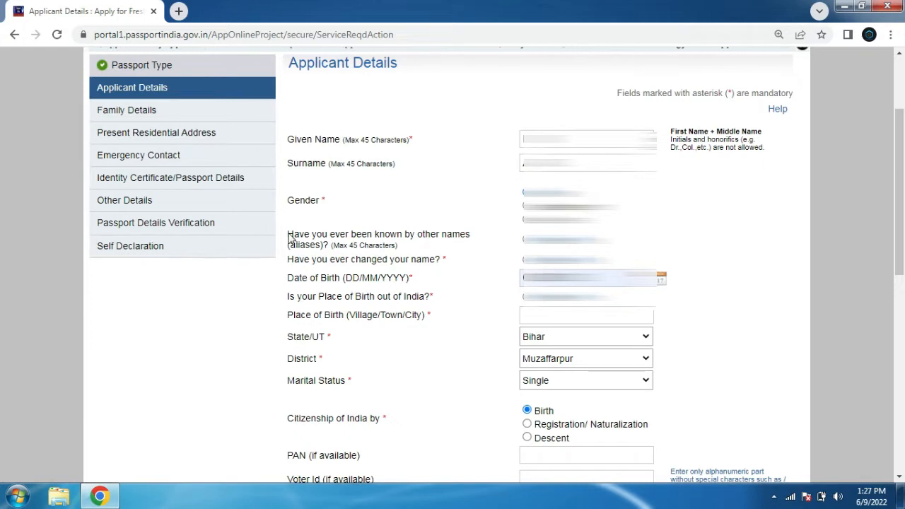
{"action": "left_click_drag", "start_coordinate": [287, 234], "coordinate": [401, 251]}
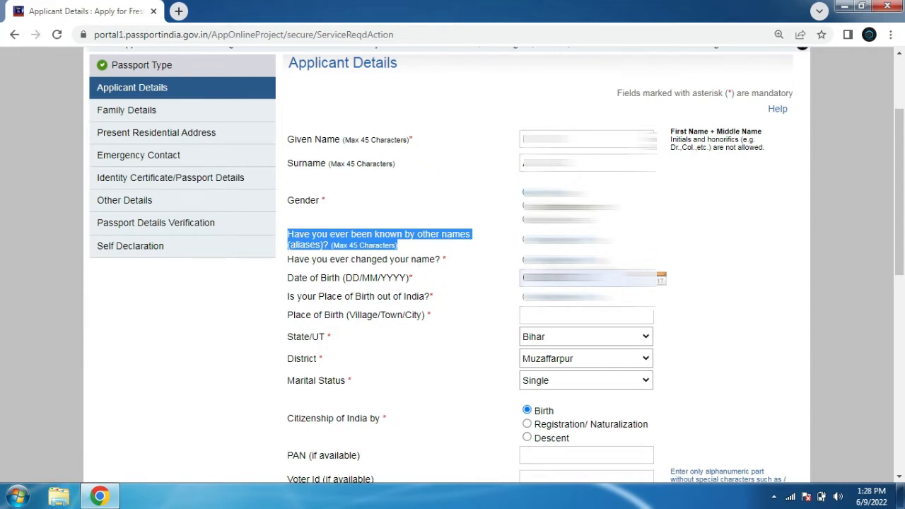
{"action": "left_click", "coordinate": [598, 249]}
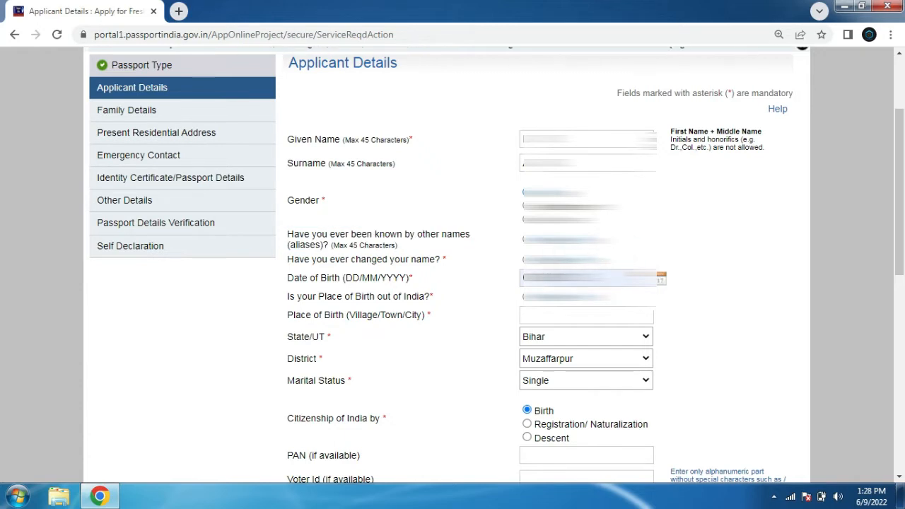
{"action": "left_click_drag", "start_coordinate": [284, 296], "coordinate": [433, 302]}
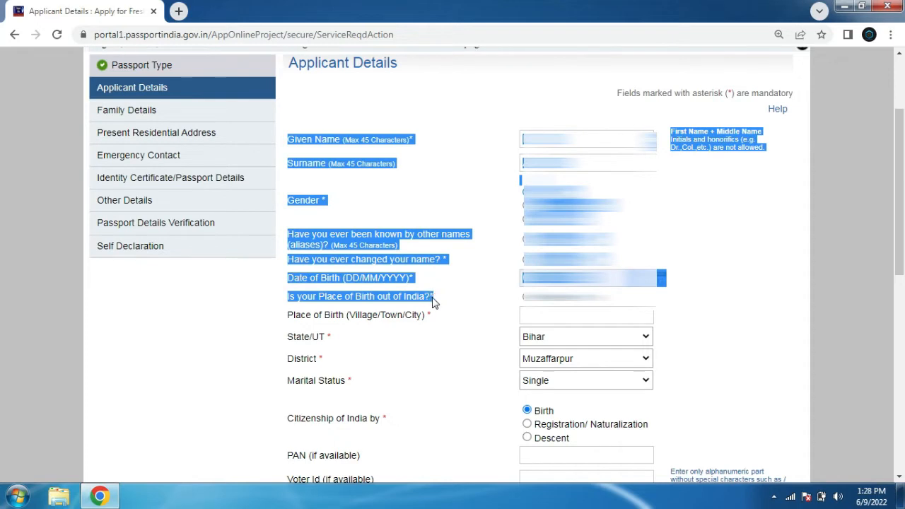
{"action": "left_click", "coordinate": [757, 323]}
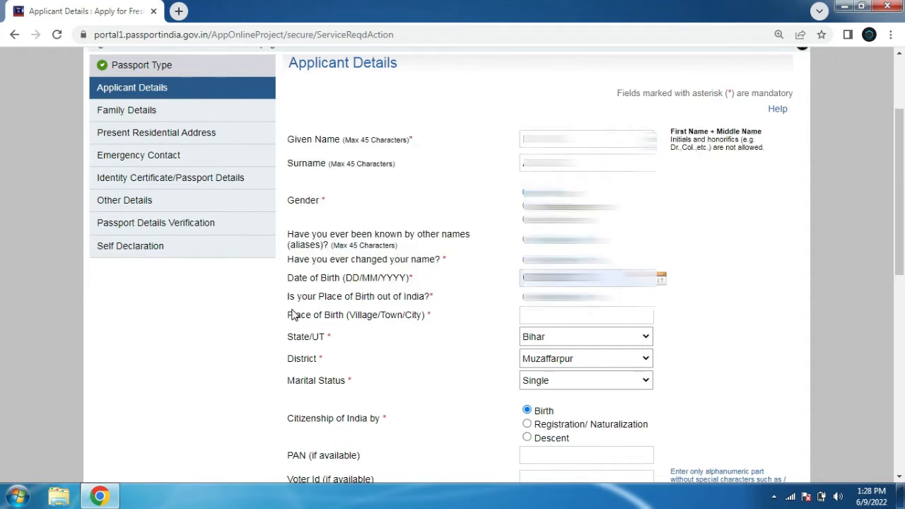
{"action": "left_click_drag", "start_coordinate": [289, 317], "coordinate": [426, 322]}
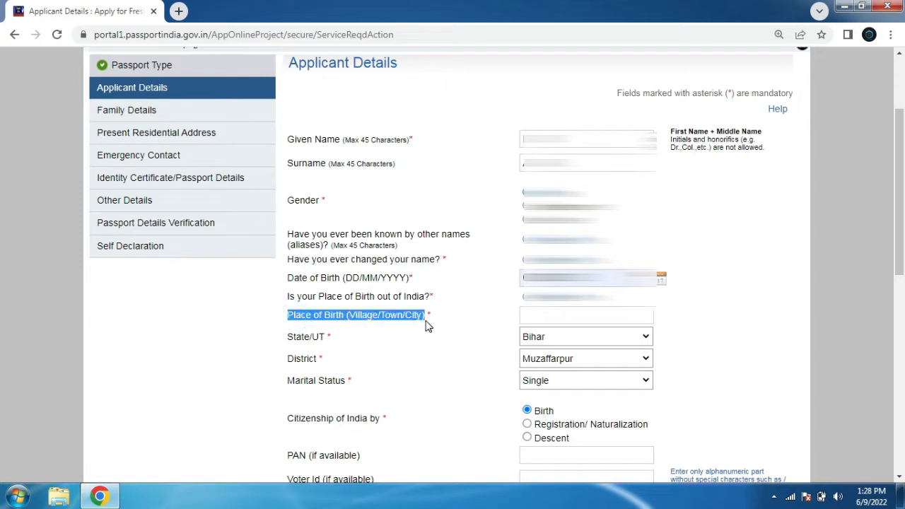
{"action": "left_click", "coordinate": [585, 316]}
{"action": "scroll", "coordinate": [584, 316], "scroll_direction": "down", "scroll_amount": 4}
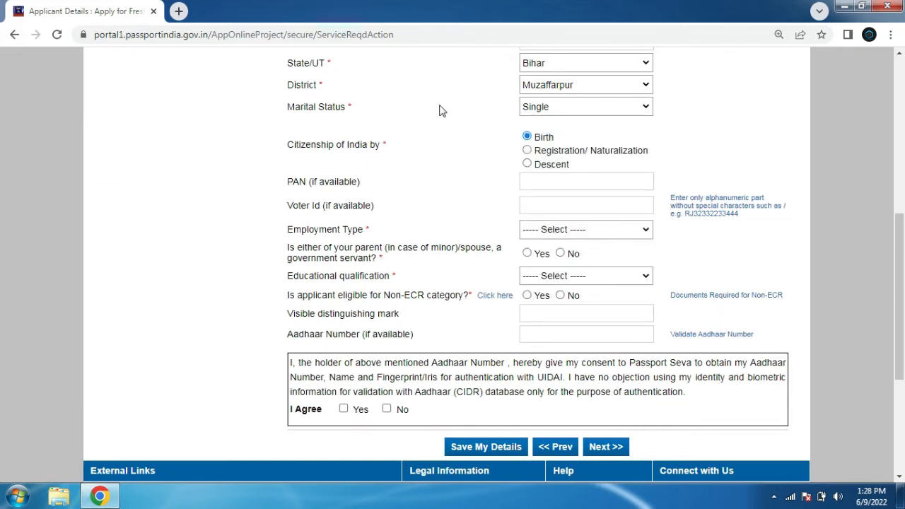
Change the marital status to Married, then set it back to Single
{"action": "left_click", "coordinate": [555, 111]}
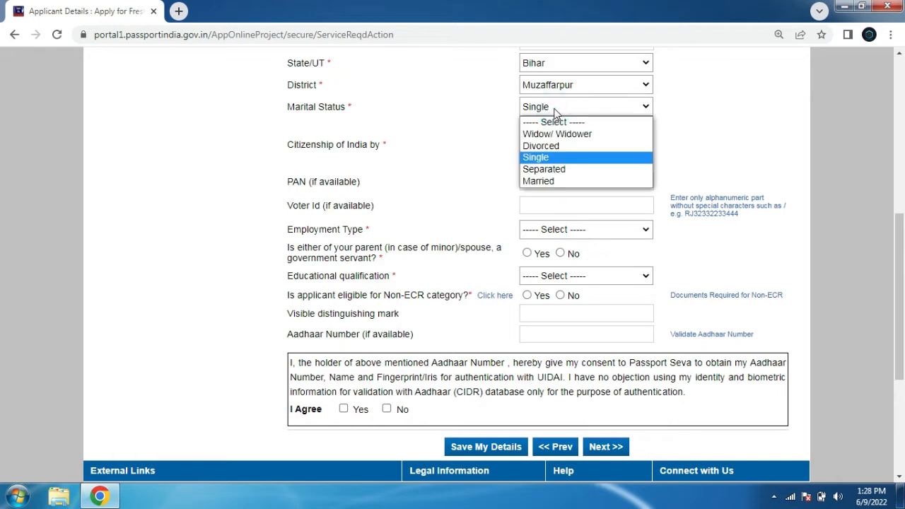
{"action": "left_click", "coordinate": [556, 181]}
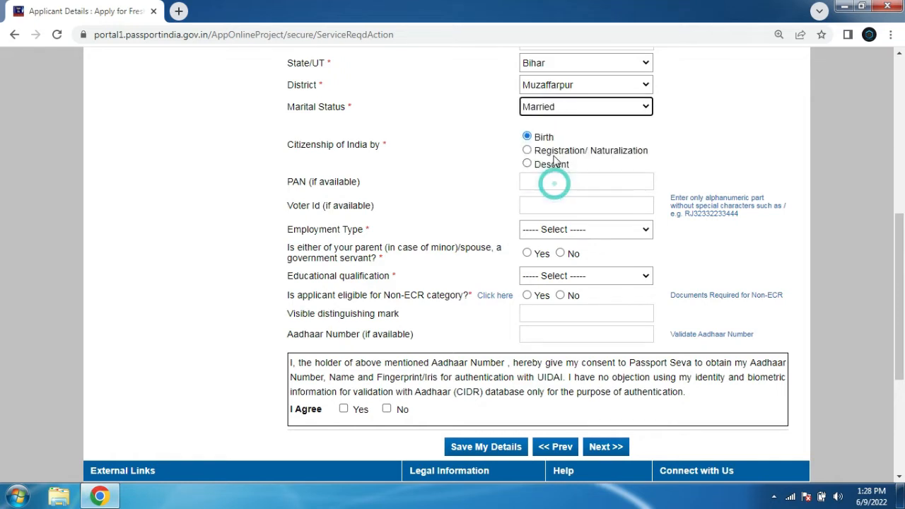
{"action": "left_click", "coordinate": [557, 111]}
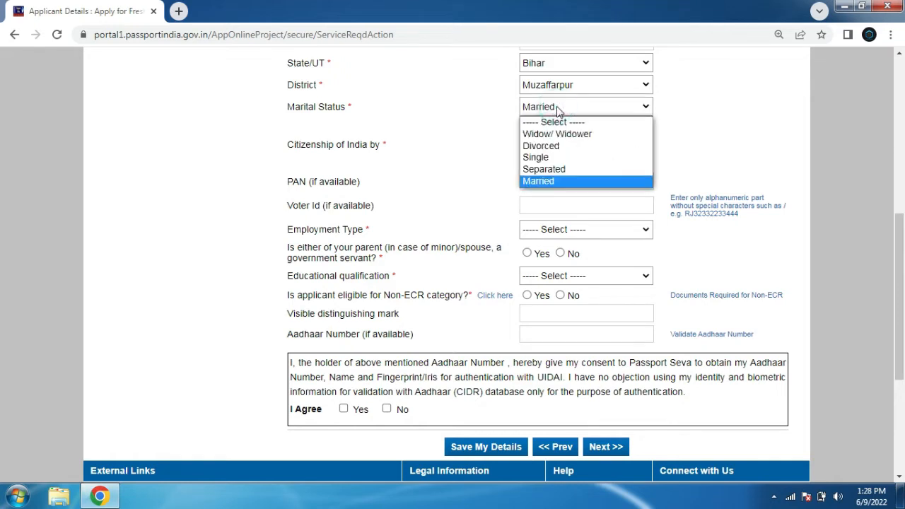
{"action": "left_click", "coordinate": [574, 158]}
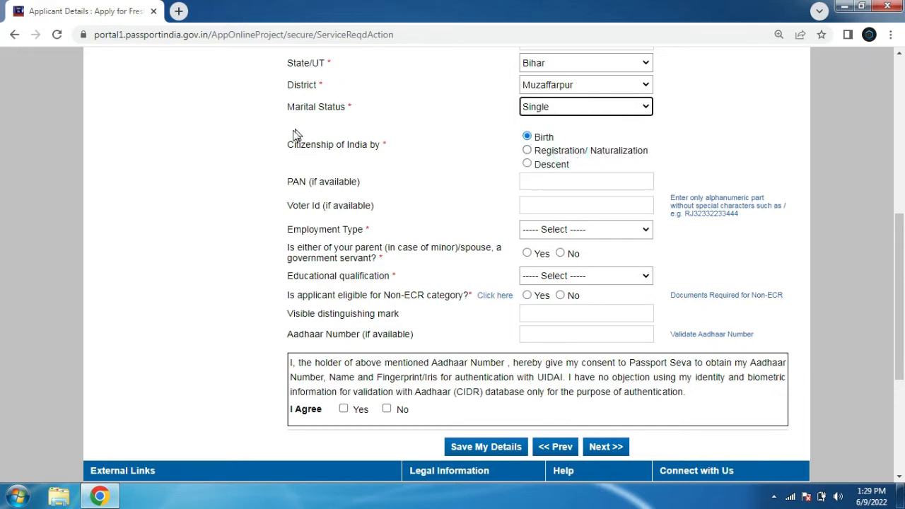
Review the citizenship, PAN and Voter Id fields of the applicant details form
{"action": "left_click_drag", "start_coordinate": [289, 145], "coordinate": [530, 140]}
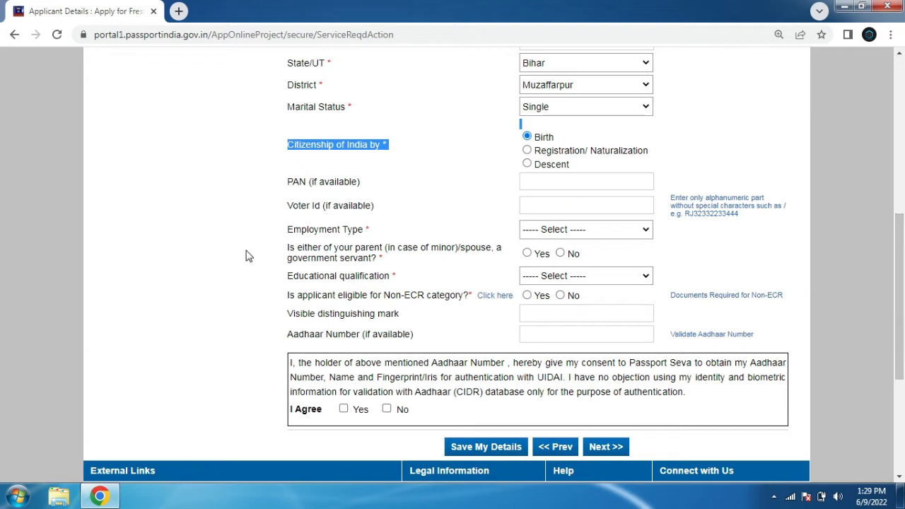
{"action": "left_click", "coordinate": [548, 186]}
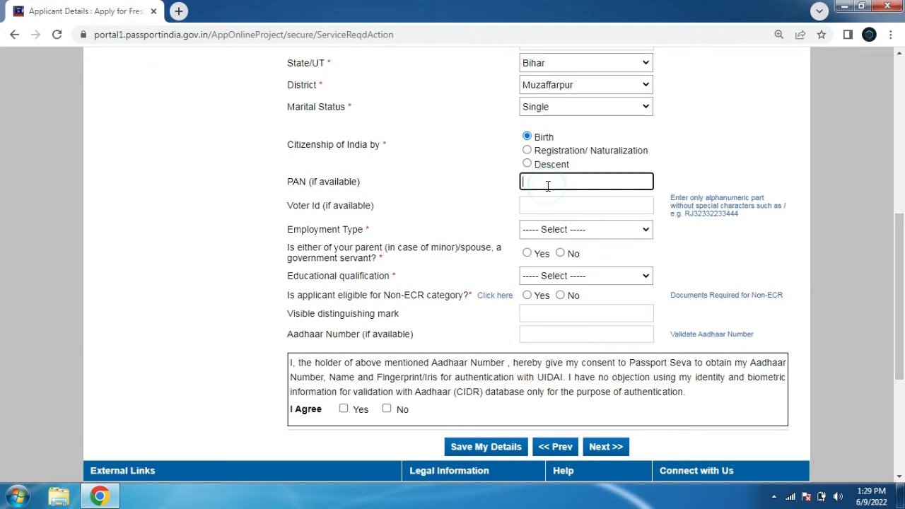
{"action": "left_click_drag", "start_coordinate": [319, 182], "coordinate": [501, 194]}
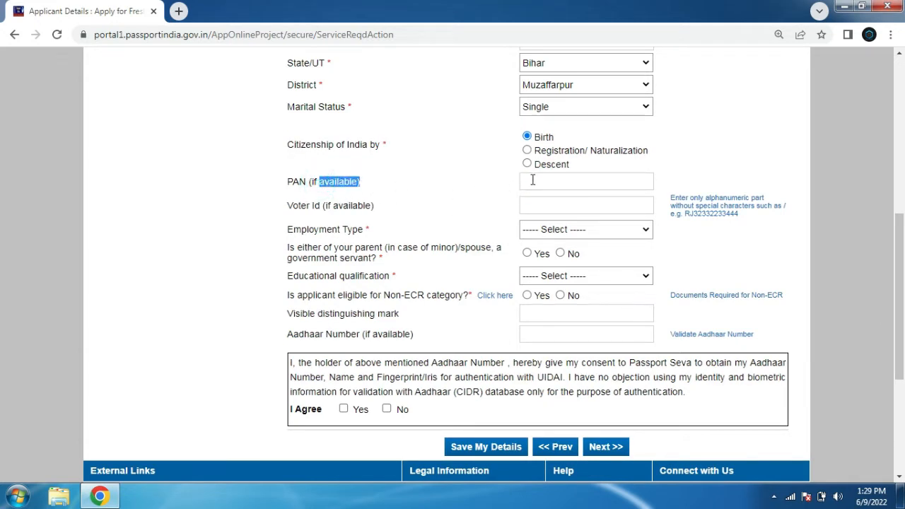
{"action": "left_click", "coordinate": [532, 180]}
{"action": "left_click_drag", "start_coordinate": [285, 206], "coordinate": [384, 207]}
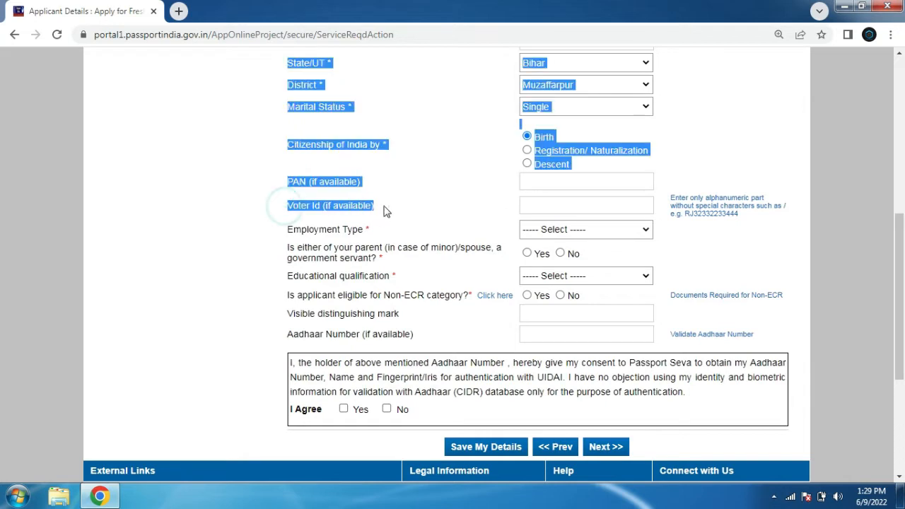
{"action": "left_click", "coordinate": [452, 212]}
{"action": "left_click", "coordinate": [548, 205]}
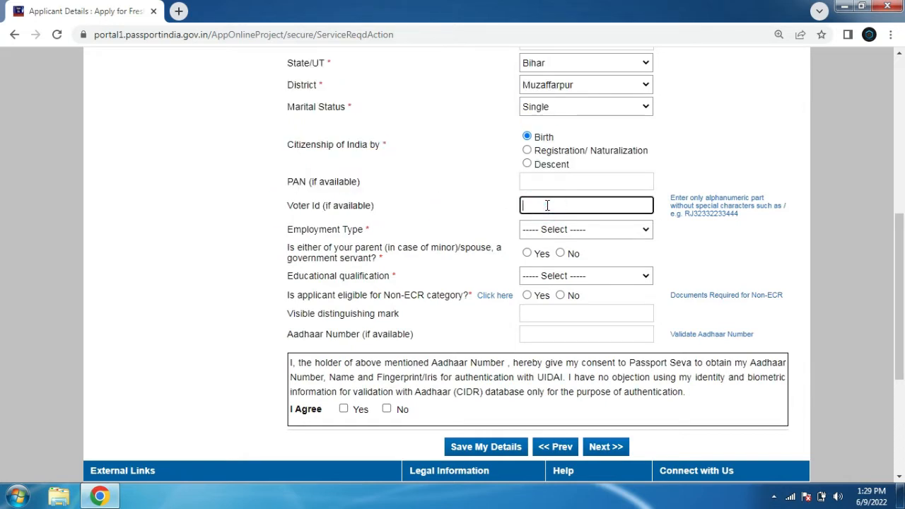
Set the employment type to Private and answer No to whether a parent or spouse is a government servant
{"action": "left_click", "coordinate": [574, 233]}
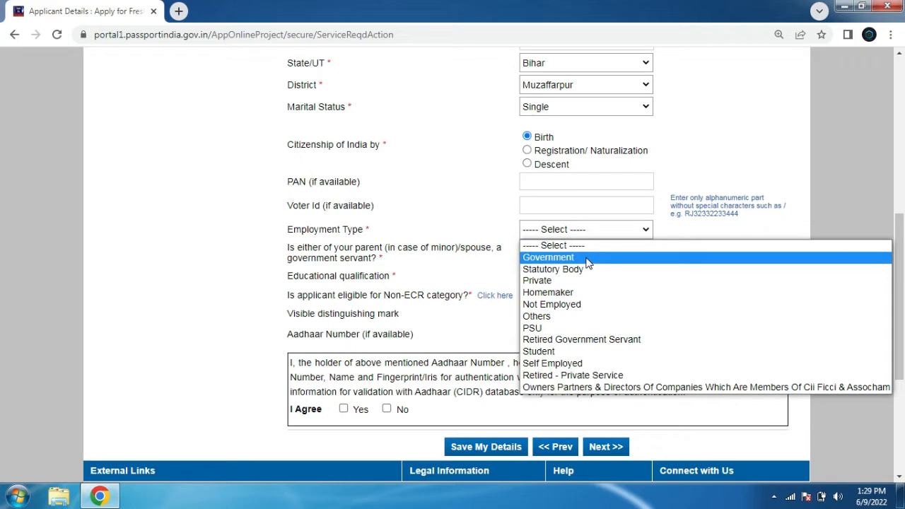
{"action": "left_click", "coordinate": [590, 280]}
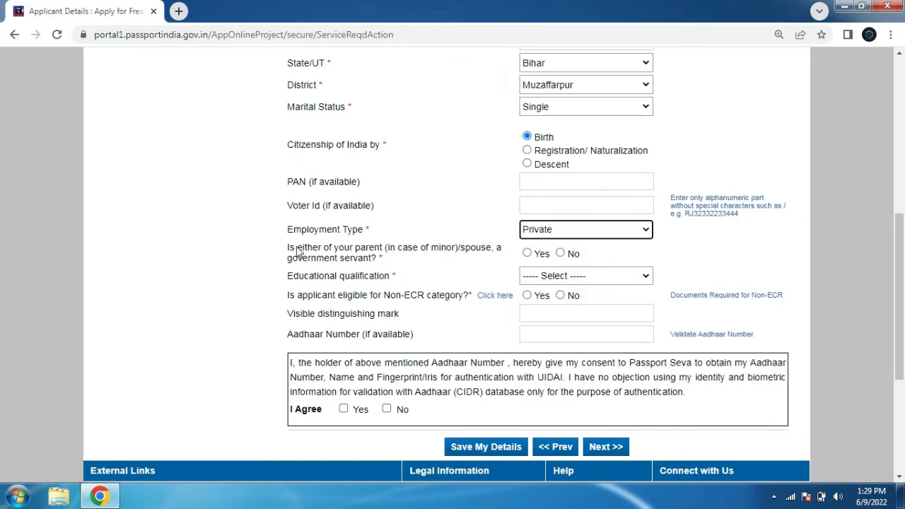
{"action": "left_click_drag", "start_coordinate": [285, 251], "coordinate": [380, 268]}
{"action": "left_click", "coordinate": [460, 268]}
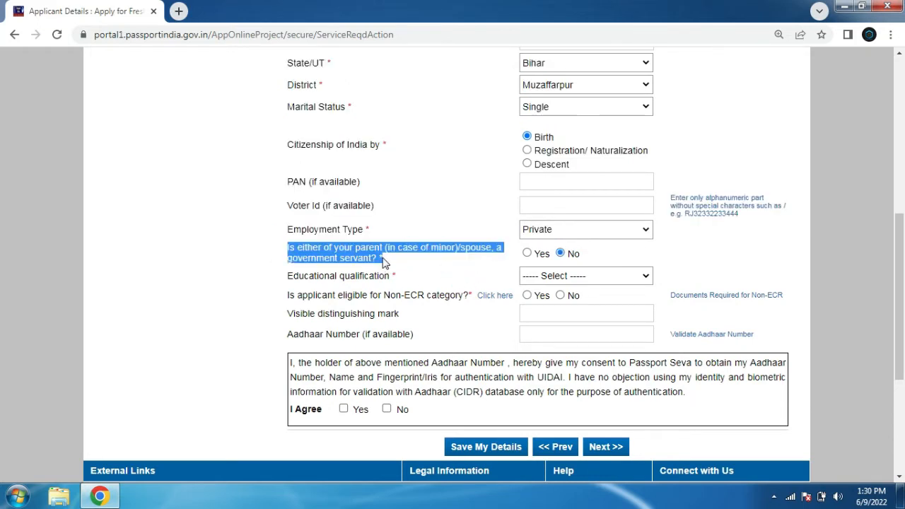
{"action": "left_click", "coordinate": [570, 255]}
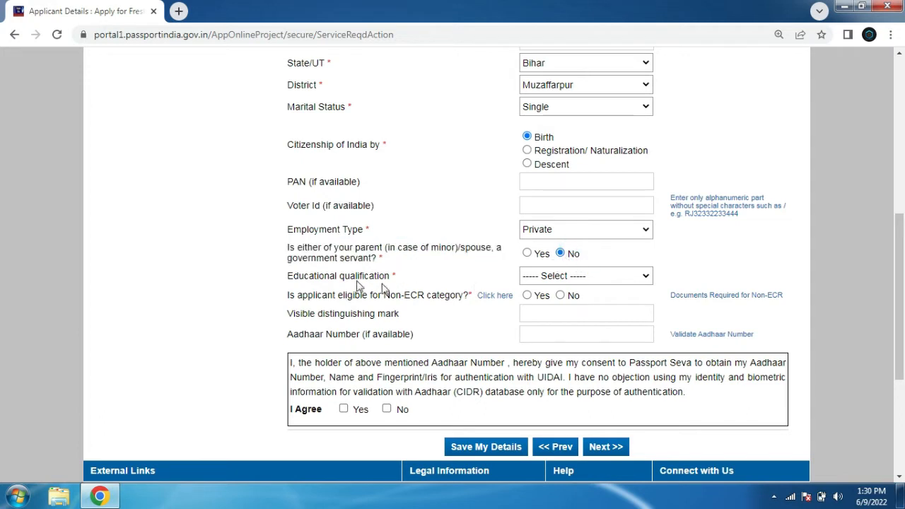
Set the educational qualification to 10th Pass And Above and mark the applicant as eligible for the Non-ECR category
{"action": "left_click_drag", "start_coordinate": [304, 276], "coordinate": [486, 294]}
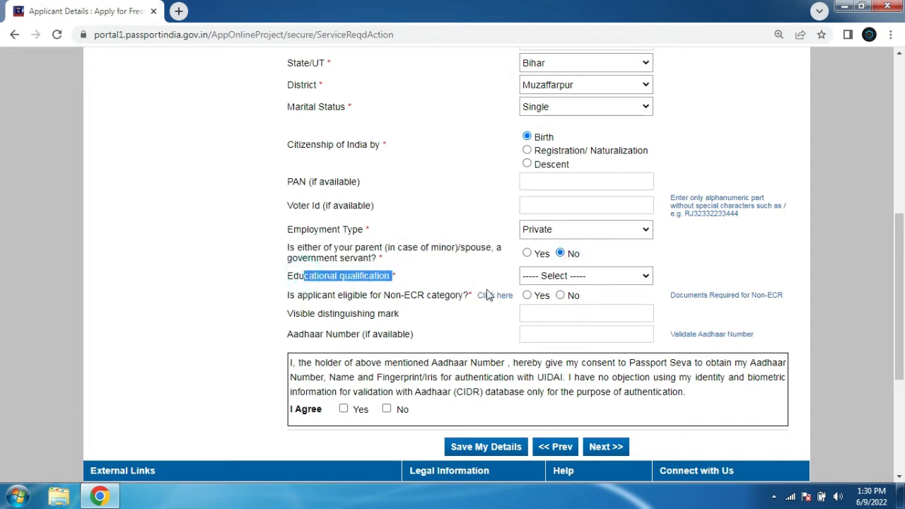
{"action": "left_click", "coordinate": [588, 276]}
{"action": "left_click", "coordinate": [581, 327]}
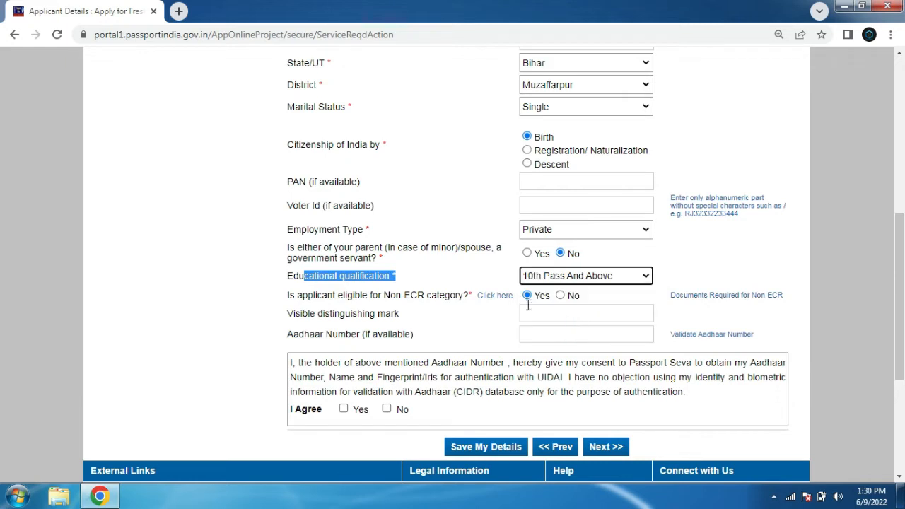
{"action": "left_click", "coordinate": [527, 296]}
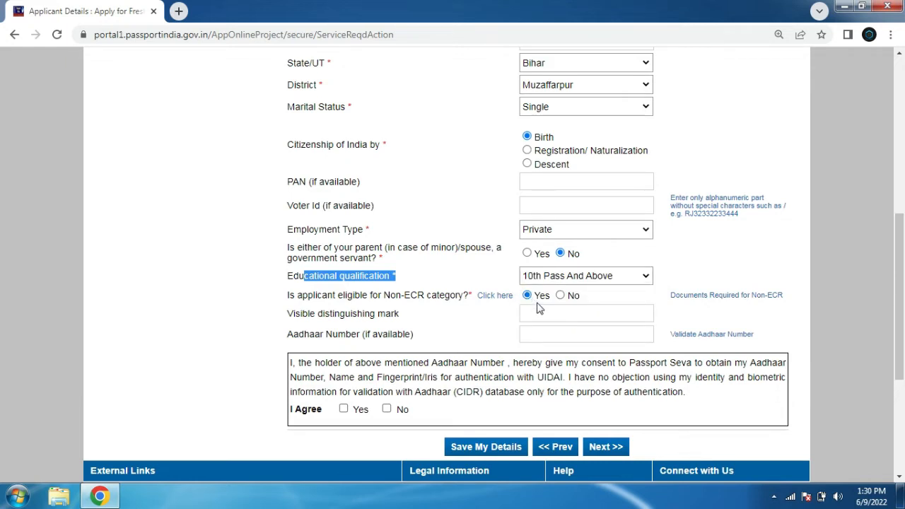
{"action": "left_click", "coordinate": [529, 294]}
{"action": "left_click", "coordinate": [560, 295]}
{"action": "left_click", "coordinate": [527, 295]}
{"action": "left_click", "coordinate": [581, 277]}
{"action": "left_click", "coordinate": [581, 278]}
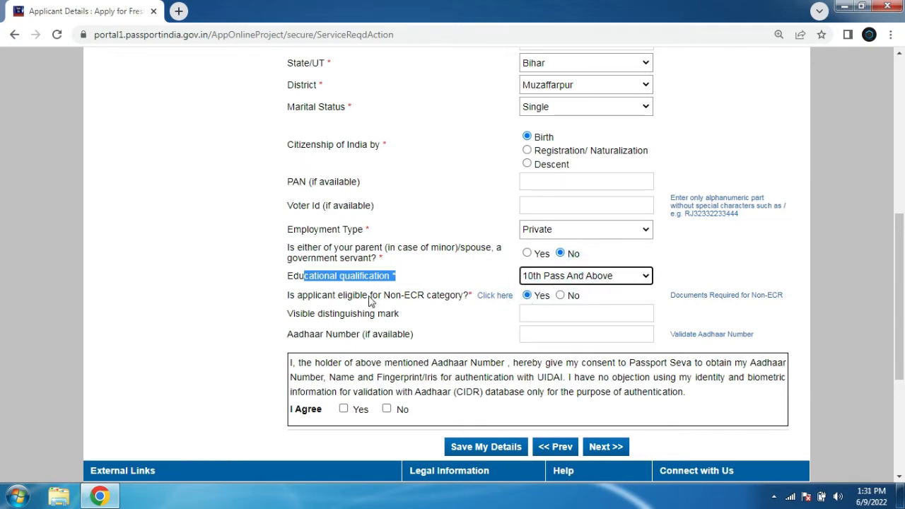
Leave the distinguishing mark and Aadhaar fields blank, save the applicant details and continue to Family Details
{"action": "left_click_drag", "start_coordinate": [368, 297], "coordinate": [468, 299]}
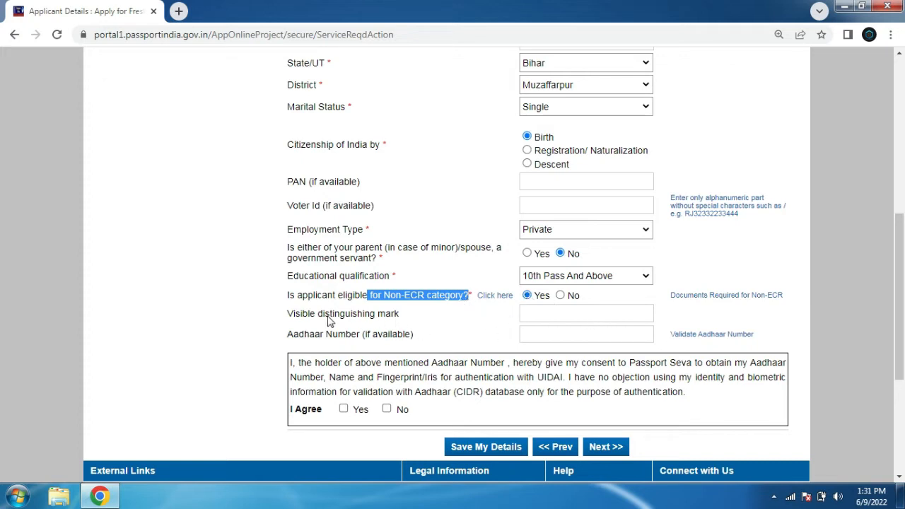
{"action": "left_click_drag", "start_coordinate": [290, 316], "coordinate": [417, 319]}
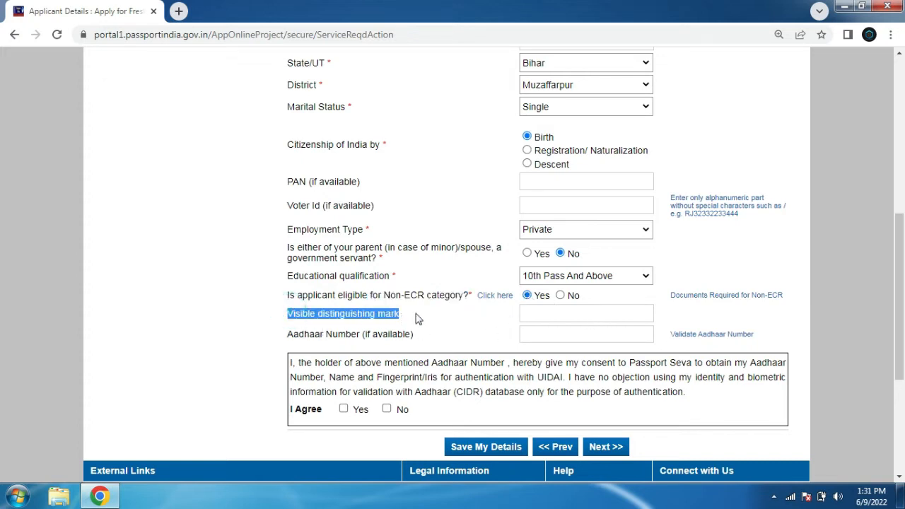
{"action": "left_click", "coordinate": [615, 315]}
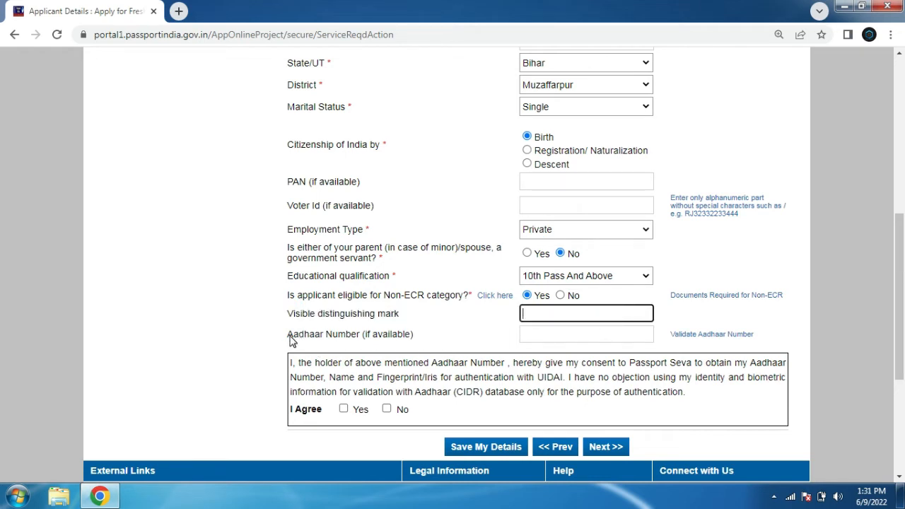
{"action": "left_click_drag", "start_coordinate": [292, 341], "coordinate": [415, 344]}
{"action": "left_click", "coordinate": [551, 339]}
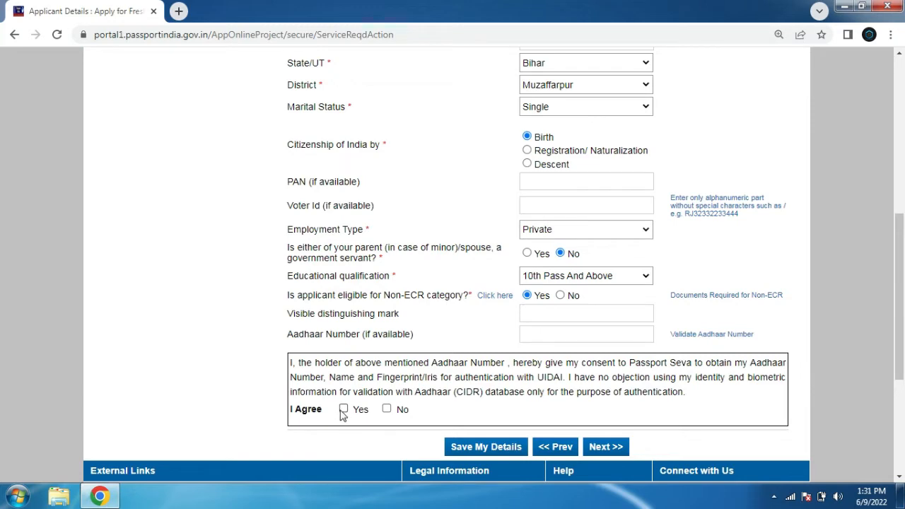
{"action": "left_click", "coordinate": [495, 446]}
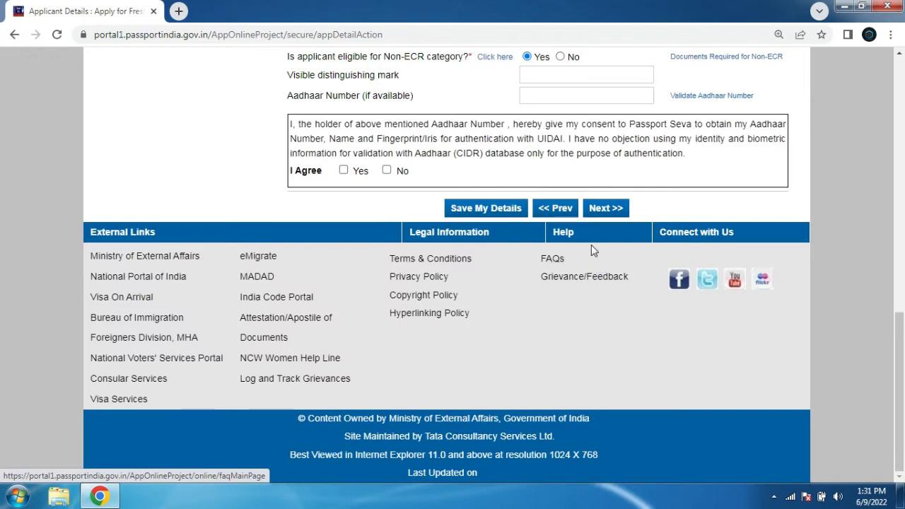
{"action": "left_click", "coordinate": [601, 210]}
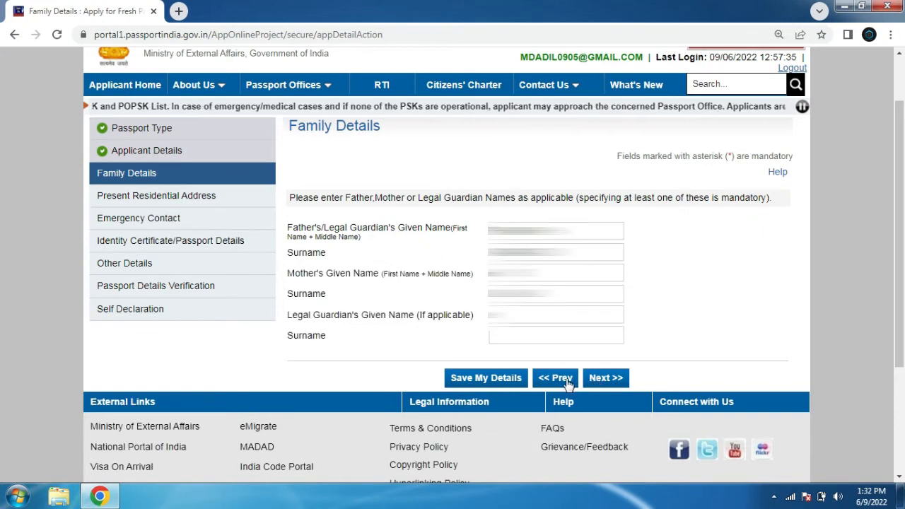
Continue from Family Details to Present Residential Address and review the address question and city field
{"action": "left_click", "coordinate": [602, 380]}
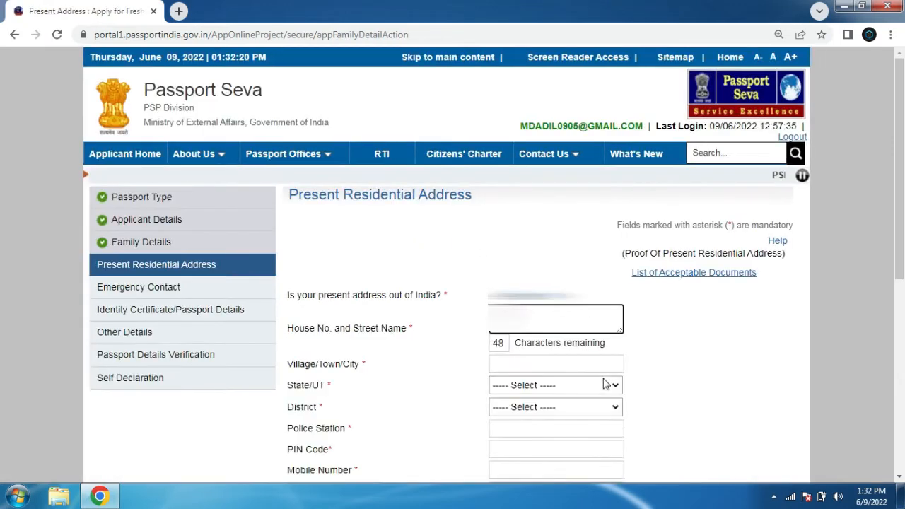
{"action": "scroll", "coordinate": [901, 271], "scroll_direction": "down", "scroll_amount": 3}
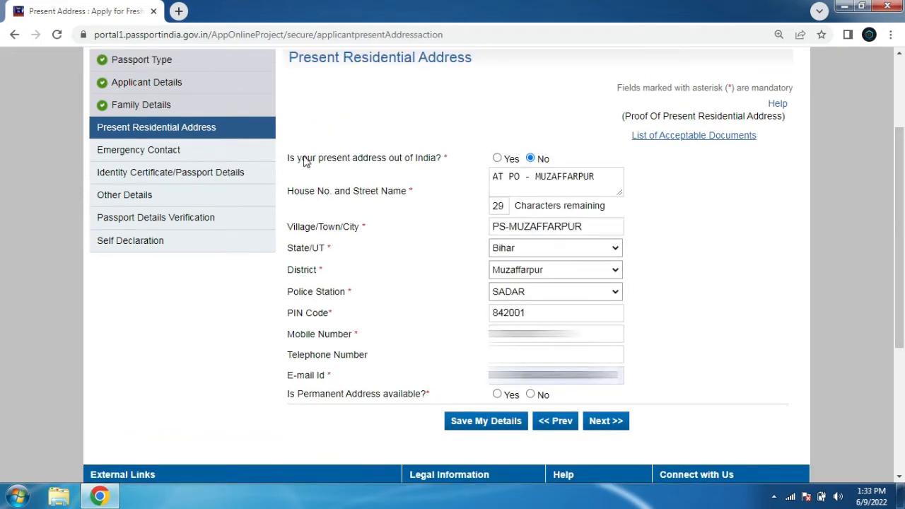
{"action": "left_click_drag", "start_coordinate": [291, 157], "coordinate": [436, 162]}
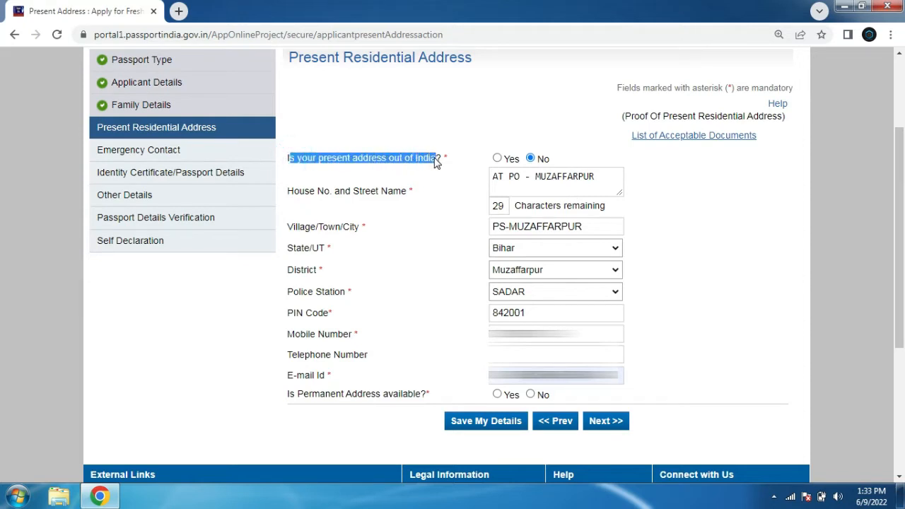
{"action": "left_click", "coordinate": [728, 202]}
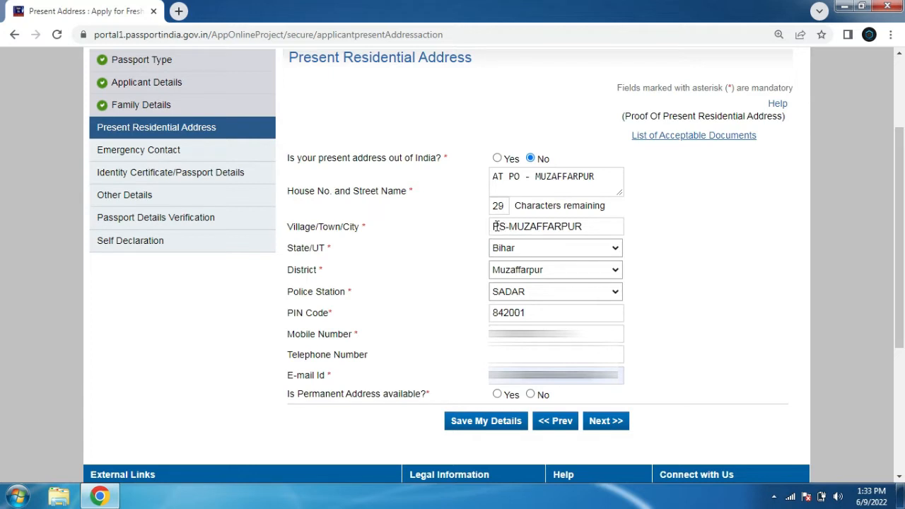
{"action": "left_click_drag", "start_coordinate": [497, 226], "coordinate": [587, 233]}
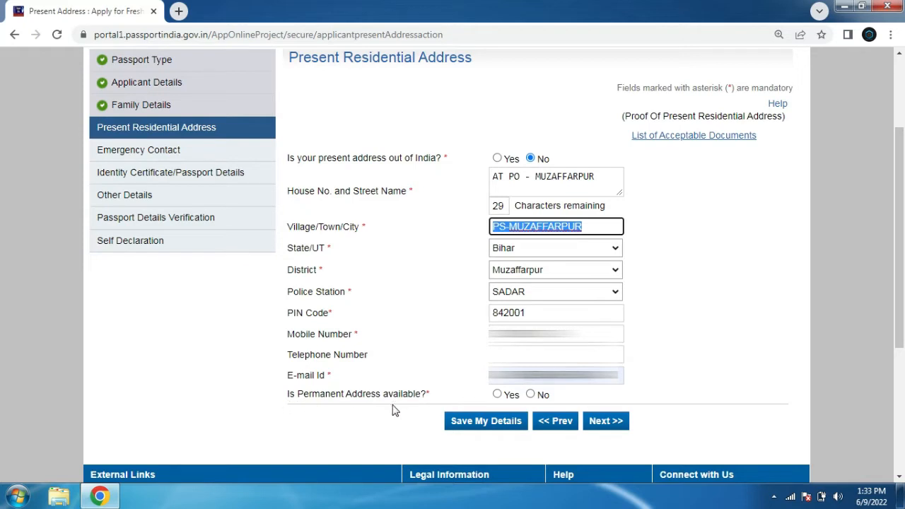
Confirm a permanent address same as the present one, proceed, accept the RPO notice and dismiss the browser's save-address prompt
{"action": "left_click", "coordinate": [498, 395]}
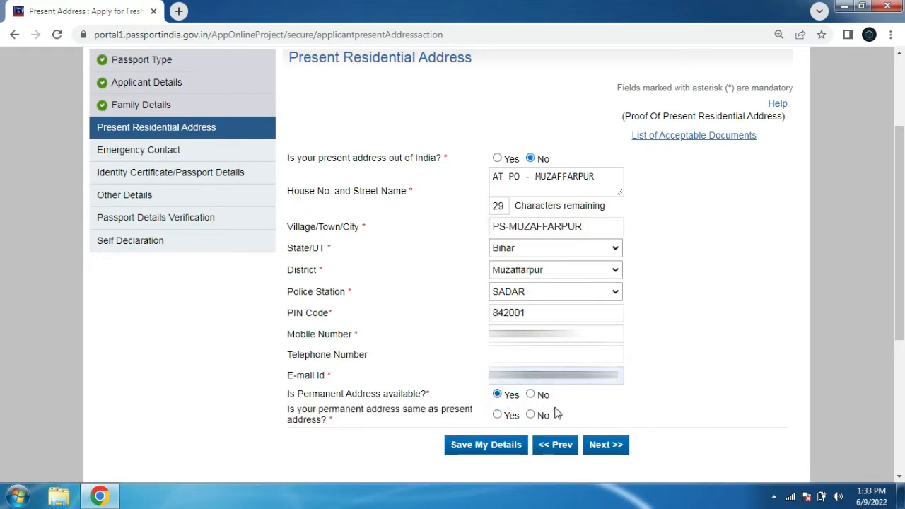
{"action": "scroll", "coordinate": [562, 418], "scroll_direction": "down", "scroll_amount": 1}
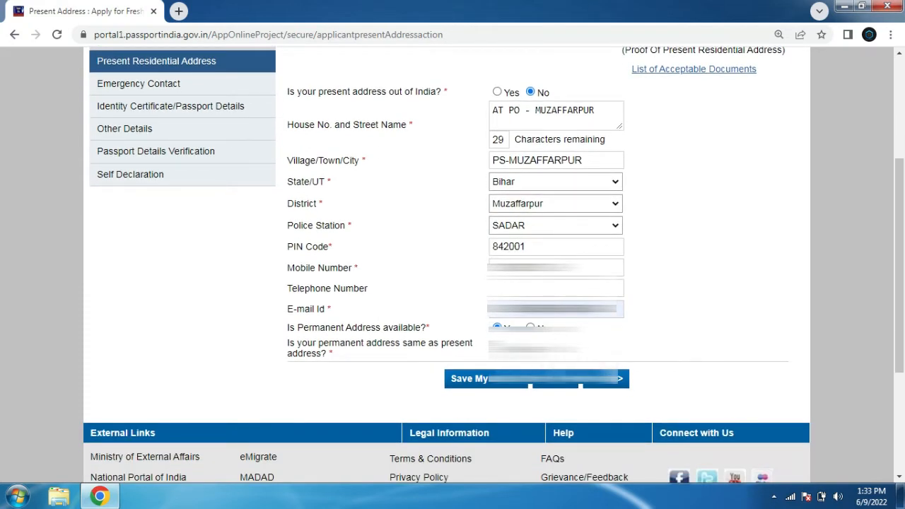
{"action": "left_click", "coordinate": [601, 384]}
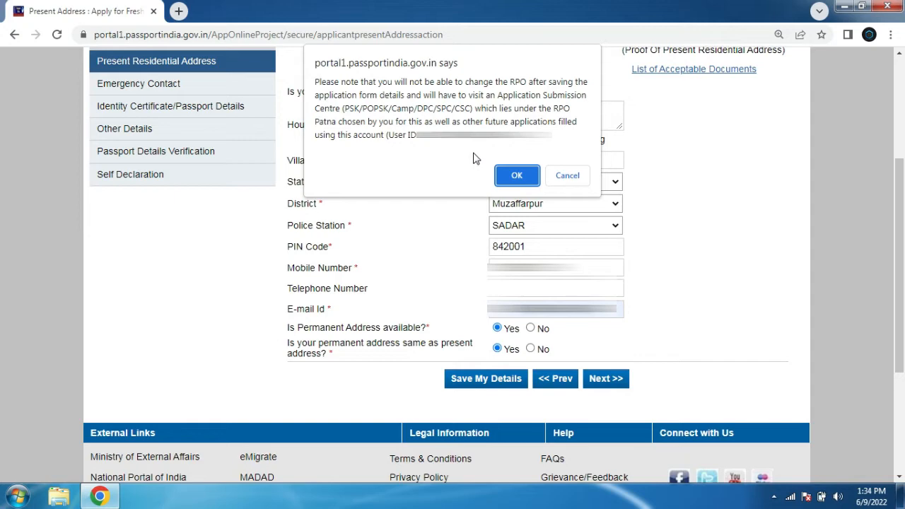
{"action": "left_click", "coordinate": [511, 175]}
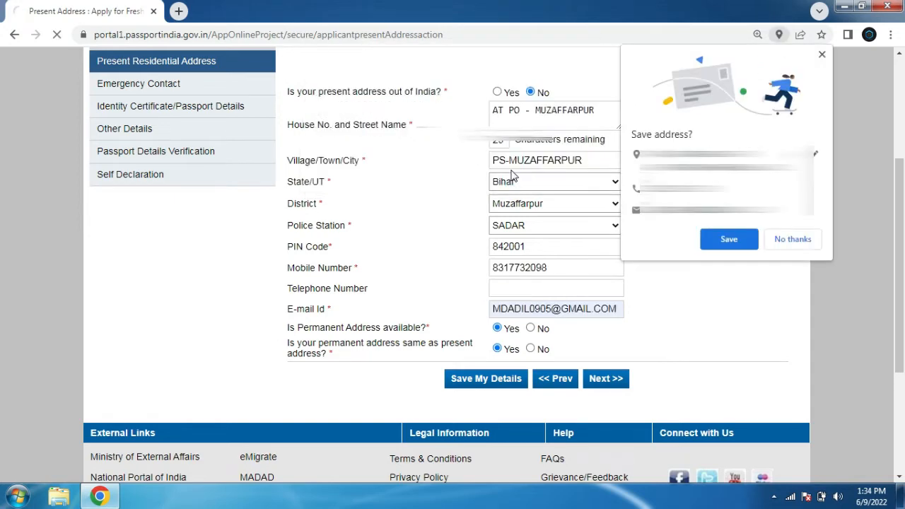
{"action": "left_click", "coordinate": [822, 54]}
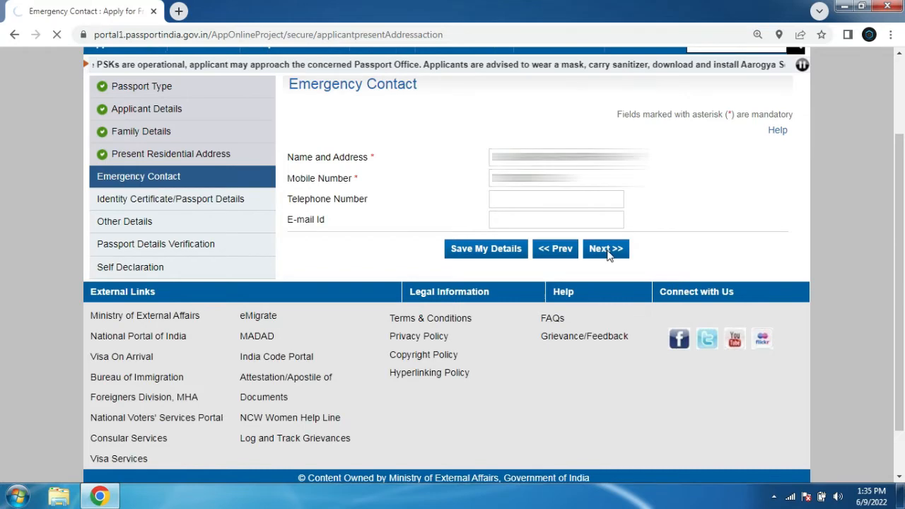
Continue past Emergency Contact to Identity Certificate/Passport Details and read the Identity Certificate explanation
{"action": "left_click", "coordinate": [608, 251]}
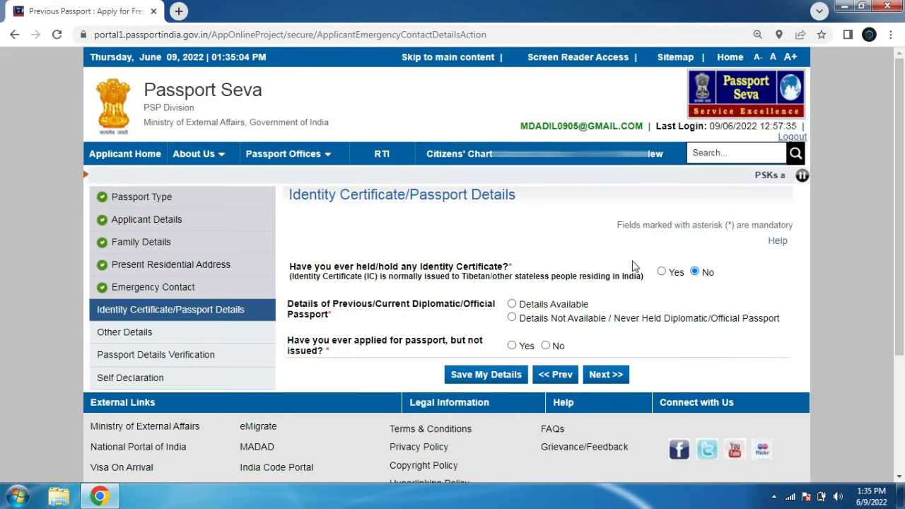
{"action": "scroll", "coordinate": [475, 166], "scroll_direction": "down", "scroll_amount": 2}
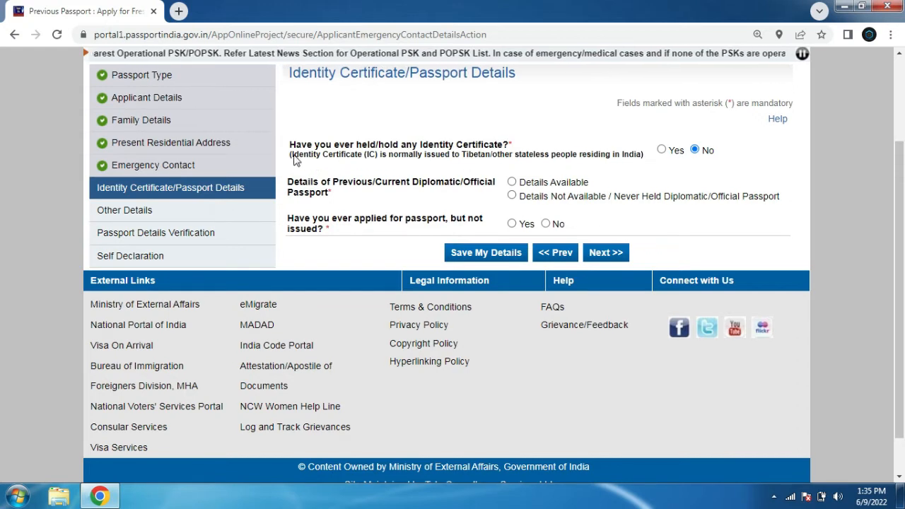
{"action": "left_click_drag", "start_coordinate": [291, 154], "coordinate": [379, 155]}
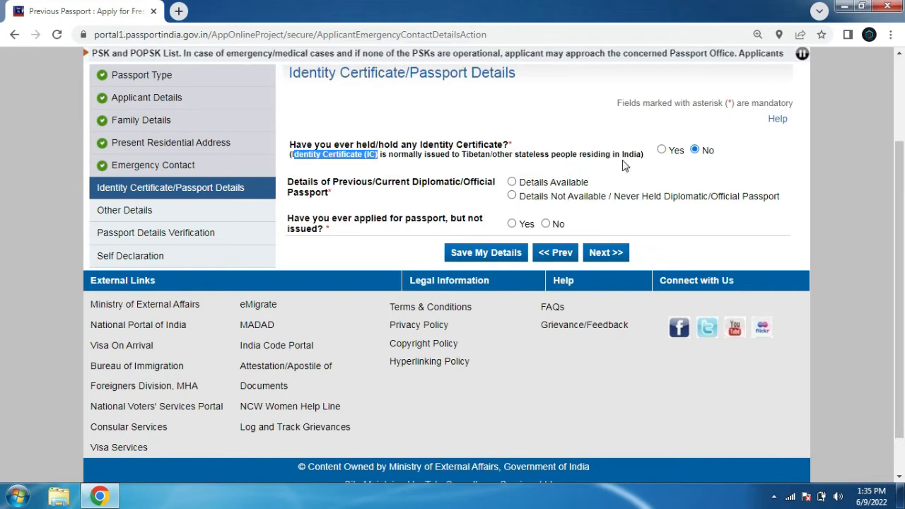
{"action": "left_click_drag", "start_coordinate": [373, 155], "coordinate": [516, 167]}
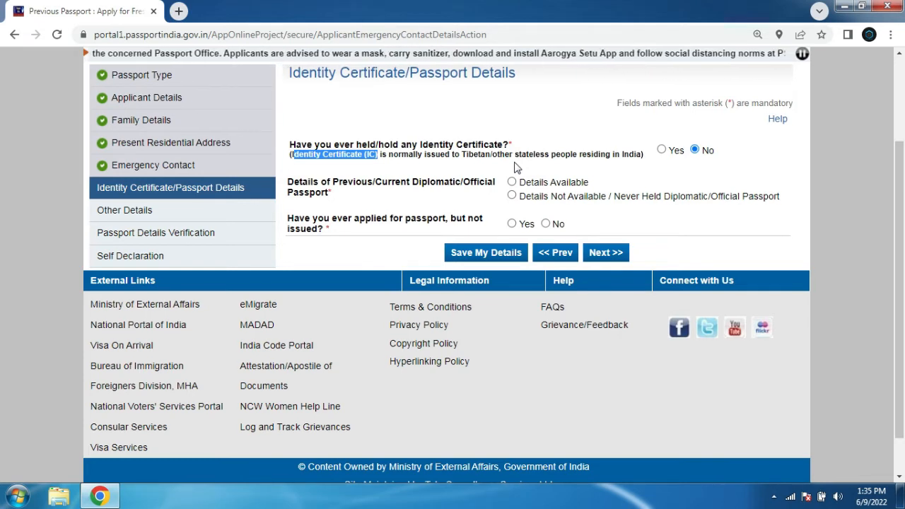
{"action": "left_click", "coordinate": [742, 155]}
{"action": "left_click_drag", "start_coordinate": [481, 154], "coordinate": [693, 157]}
{"action": "left_click", "coordinate": [692, 157]}
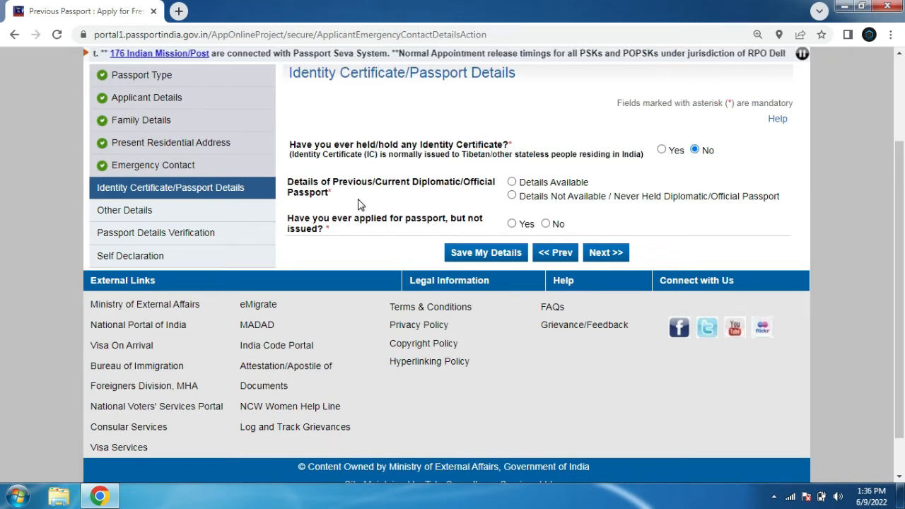
Mark previous diplomatic passport details as not available, answer No to applied but not issued, then save and continue
{"action": "left_click", "coordinate": [511, 183]}
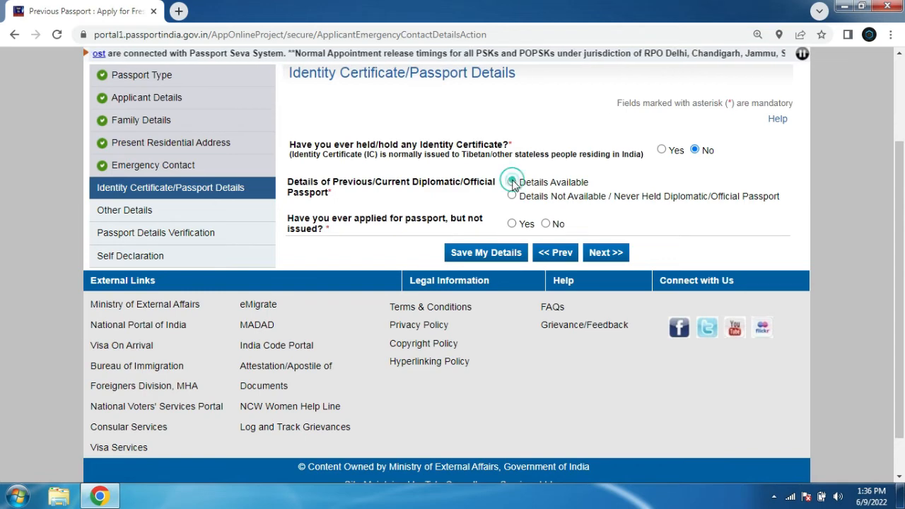
{"action": "left_click", "coordinate": [512, 195]}
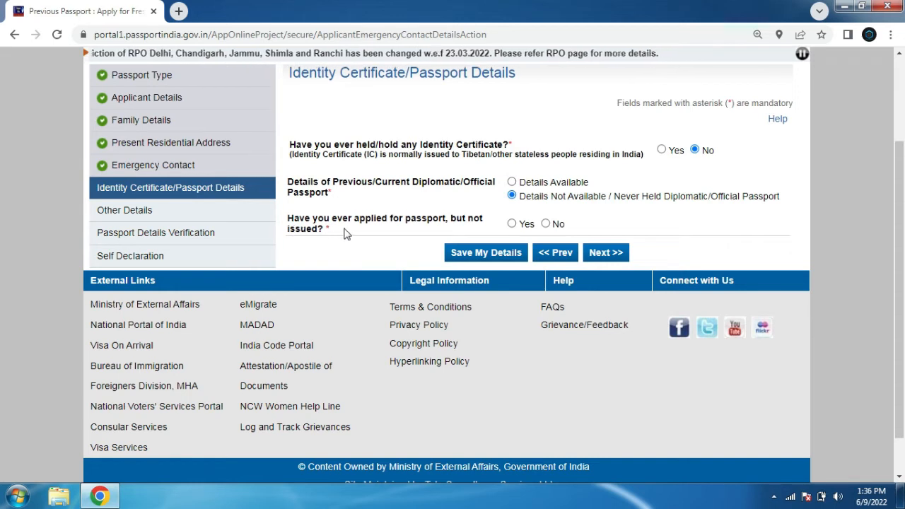
{"action": "left_click", "coordinate": [547, 224]}
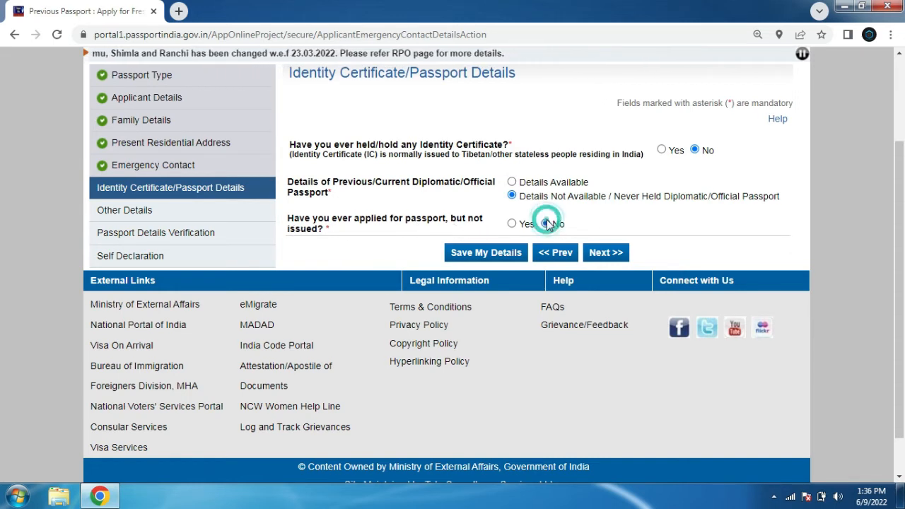
{"action": "left_click", "coordinate": [511, 254]}
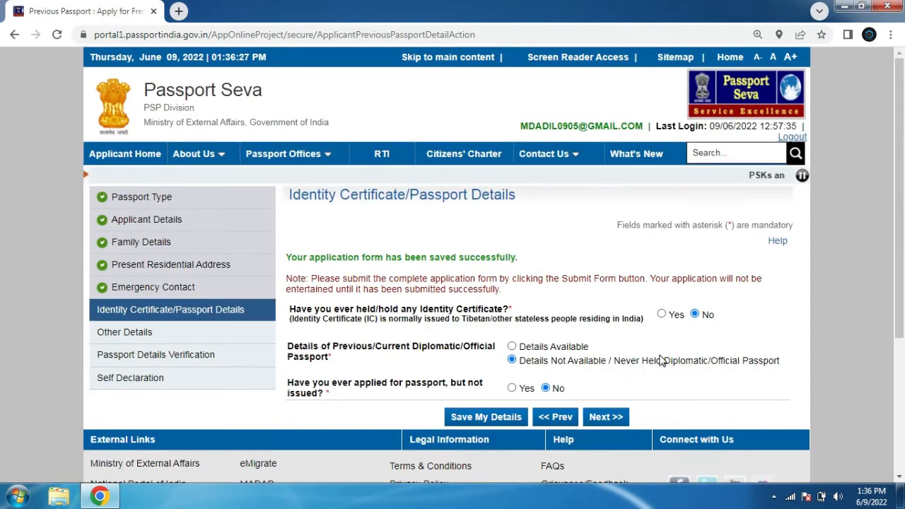
{"action": "left_click", "coordinate": [606, 417]}
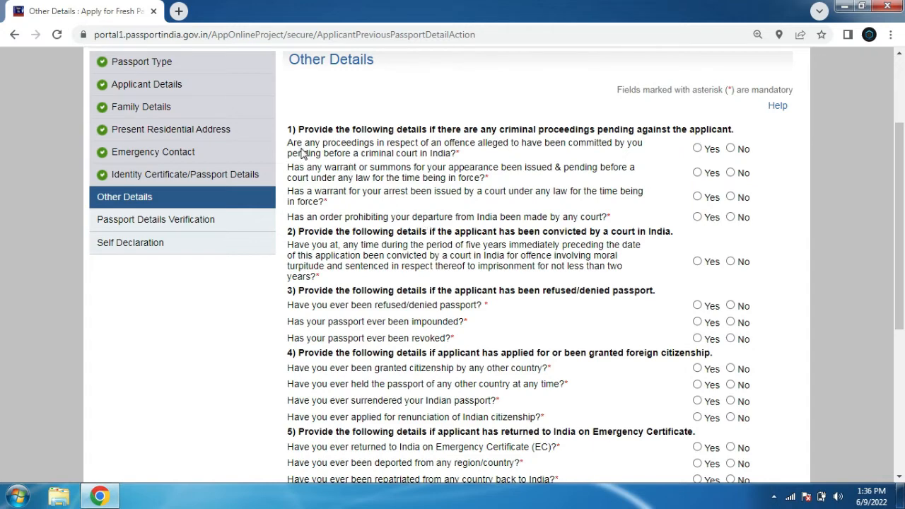
Answer No to all four questions about pending criminal proceedings against the applicant
{"action": "left_click_drag", "start_coordinate": [292, 145], "coordinate": [591, 145]}
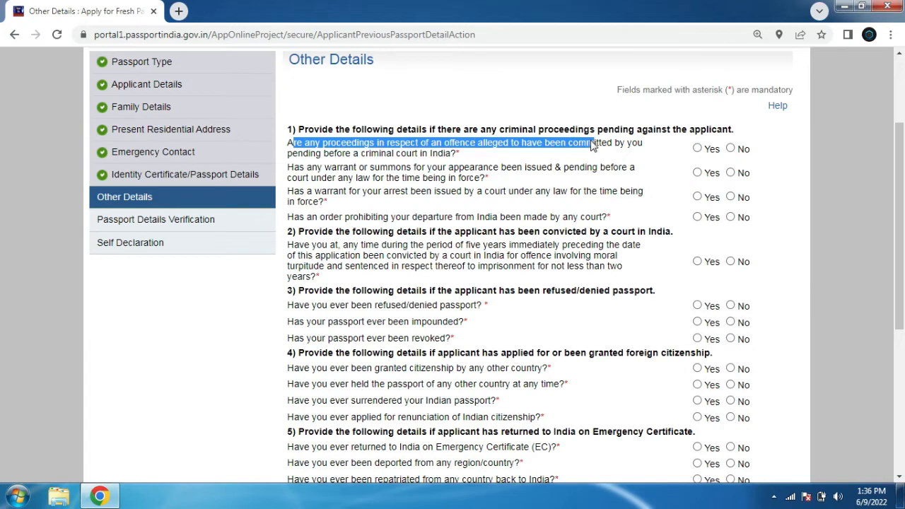
{"action": "left_click", "coordinate": [730, 149]}
{"action": "left_click_drag", "start_coordinate": [348, 168], "coordinate": [527, 169]}
{"action": "left_click", "coordinate": [731, 173]}
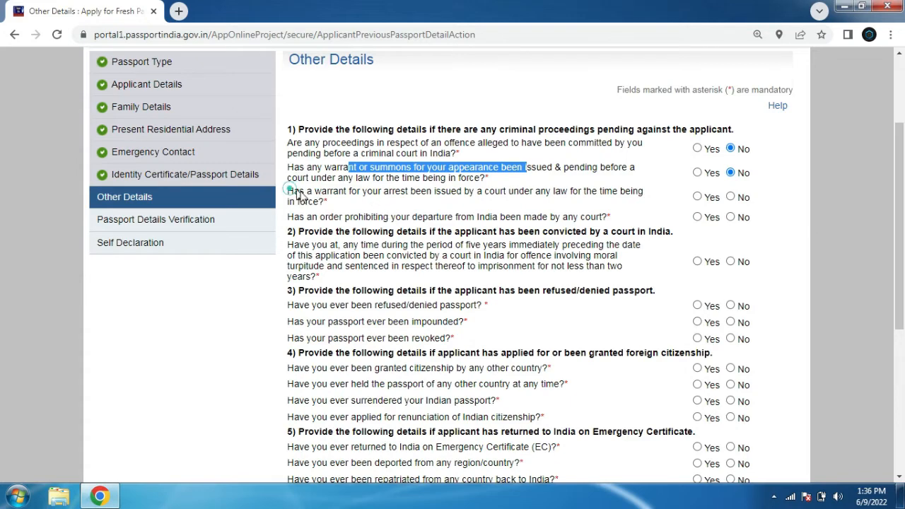
{"action": "left_click_drag", "start_coordinate": [288, 190], "coordinate": [332, 206]}
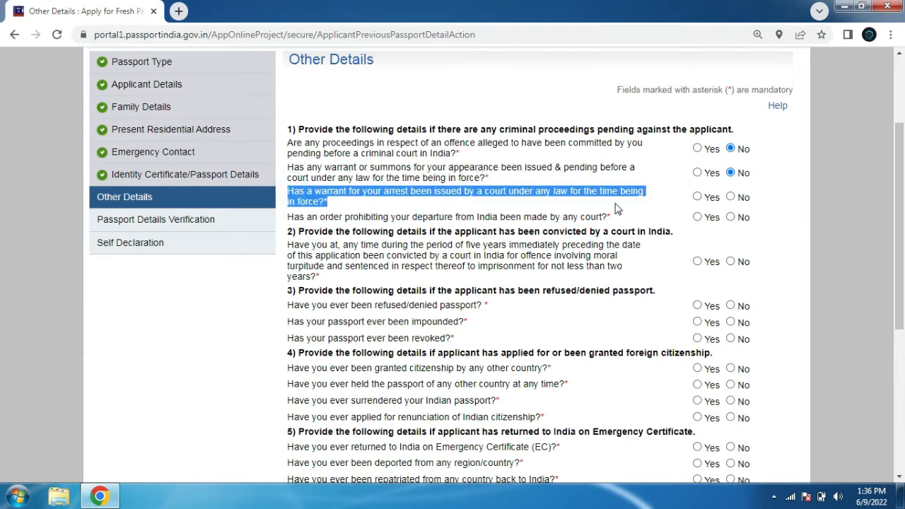
{"action": "left_click", "coordinate": [731, 197]}
{"action": "left_click_drag", "start_coordinate": [349, 217], "coordinate": [556, 221]}
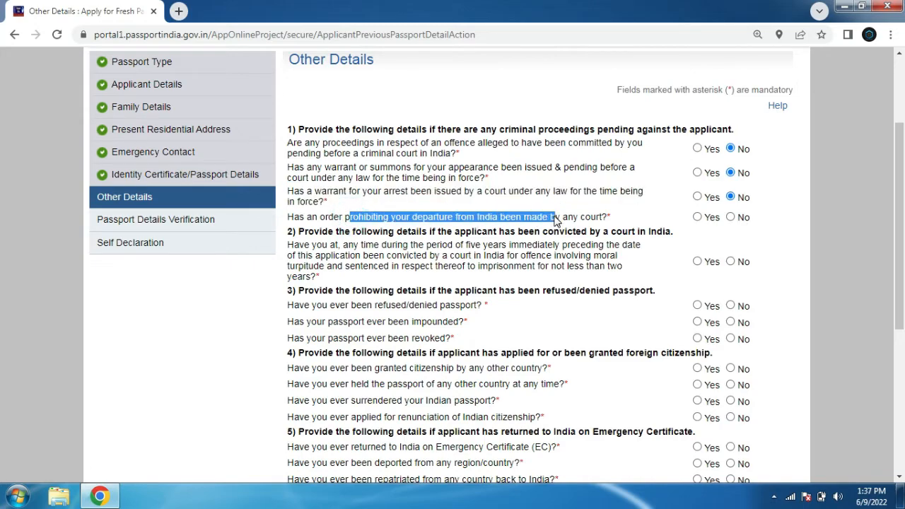
{"action": "left_click", "coordinate": [730, 217]}
Answer No to the court conviction question and to the refused, impounded and revoked passport questions
{"action": "scroll", "coordinate": [487, 98], "scroll_direction": "down", "scroll_amount": 3}
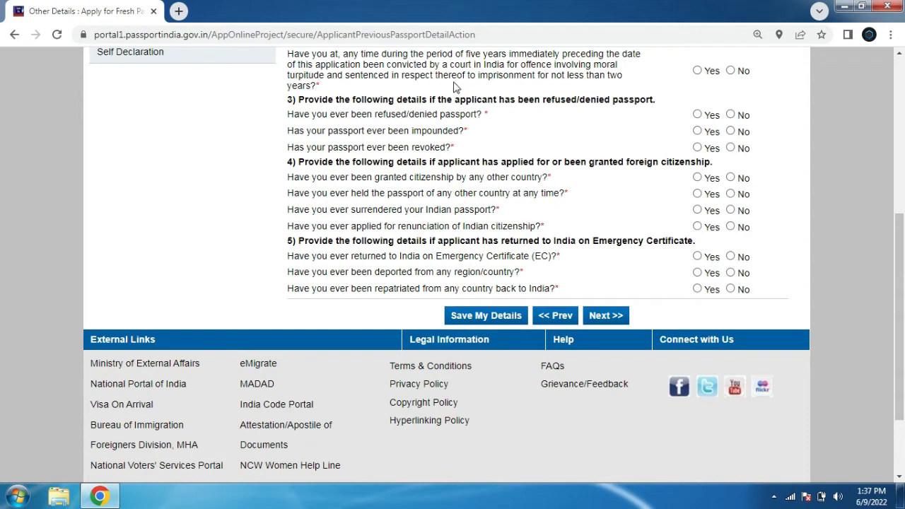
{"action": "left_click_drag", "start_coordinate": [476, 75], "coordinate": [572, 85]}
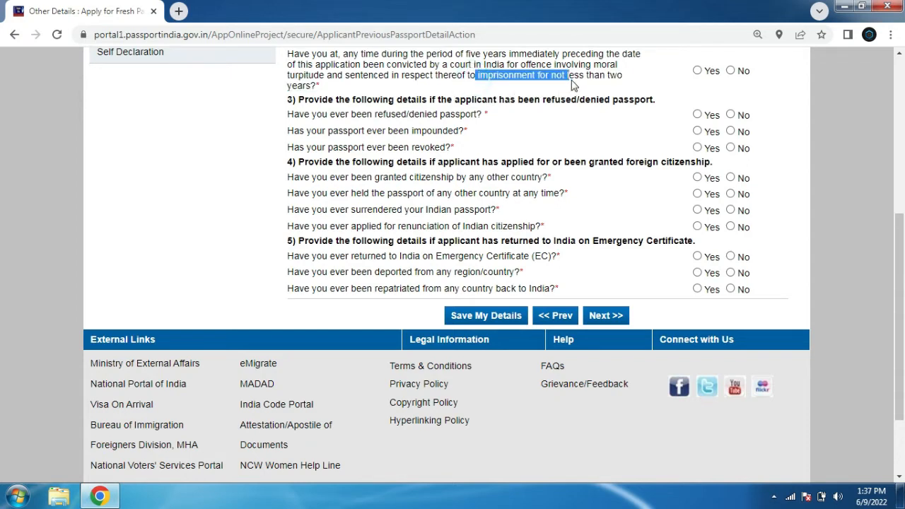
{"action": "left_click", "coordinate": [731, 71]}
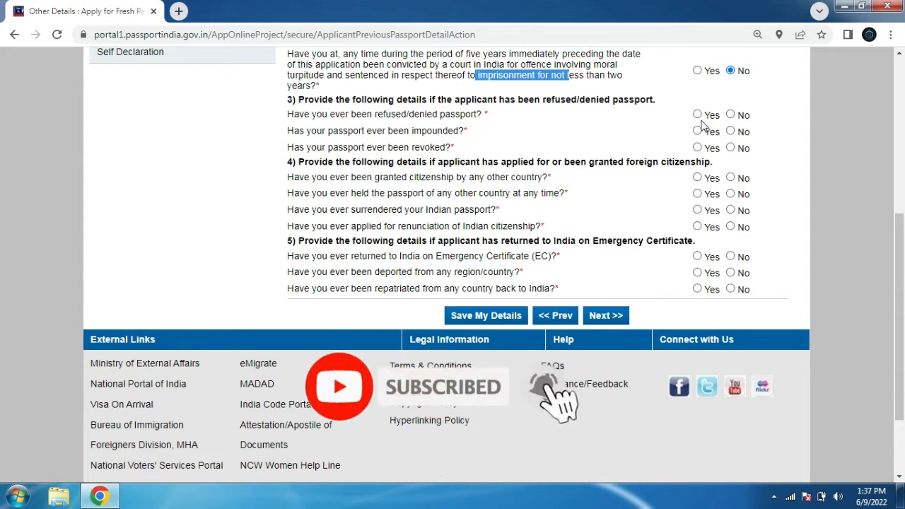
{"action": "left_click", "coordinate": [672, 118]}
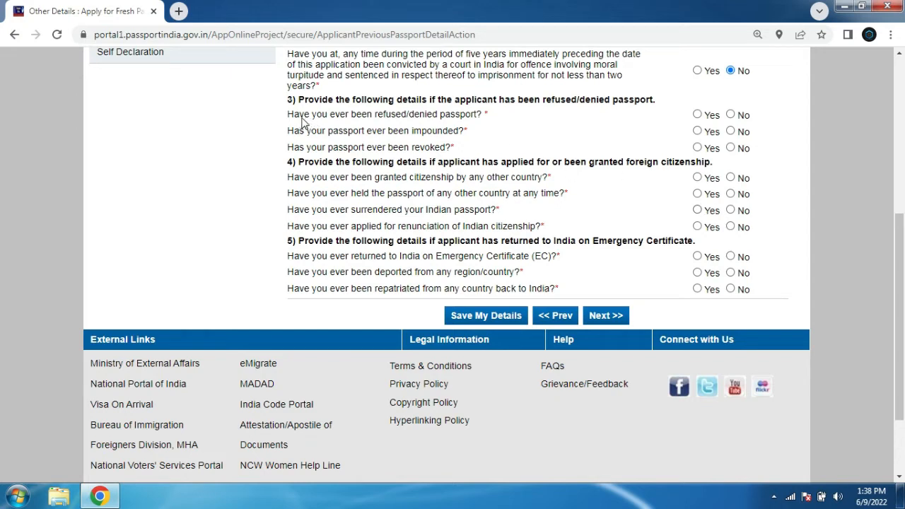
{"action": "left_click_drag", "start_coordinate": [289, 117], "coordinate": [485, 116]}
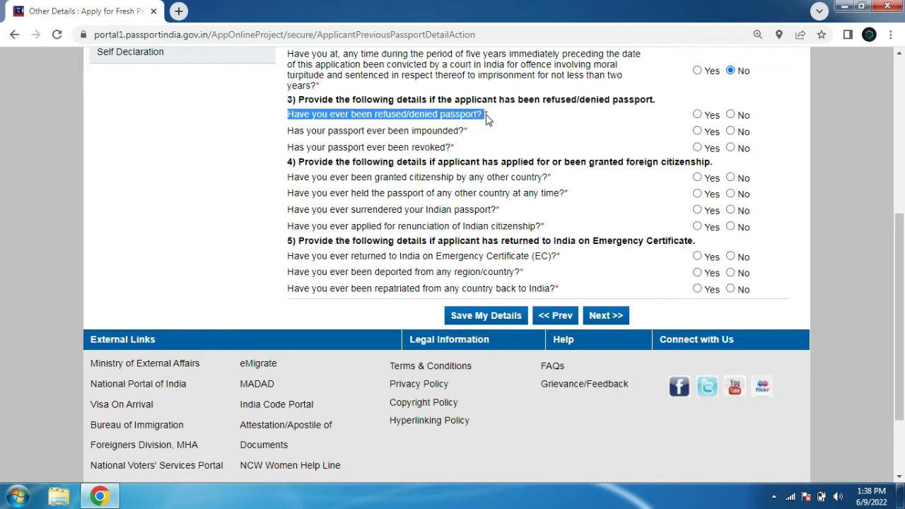
{"action": "left_click", "coordinate": [731, 114]}
{"action": "left_click_drag", "start_coordinate": [403, 136], "coordinate": [461, 139]}
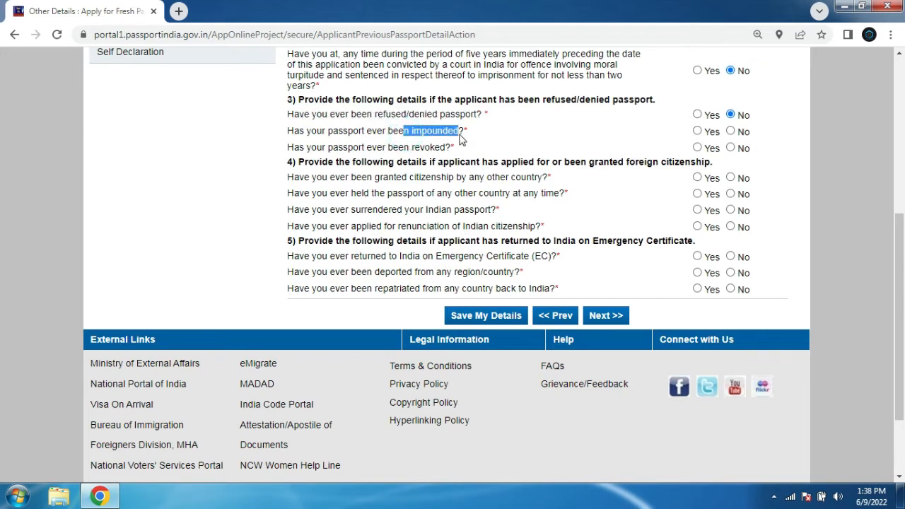
{"action": "left_click", "coordinate": [731, 131]}
{"action": "left_click_drag", "start_coordinate": [288, 146], "coordinate": [752, 153]}
{"action": "left_click", "coordinate": [730, 147]}
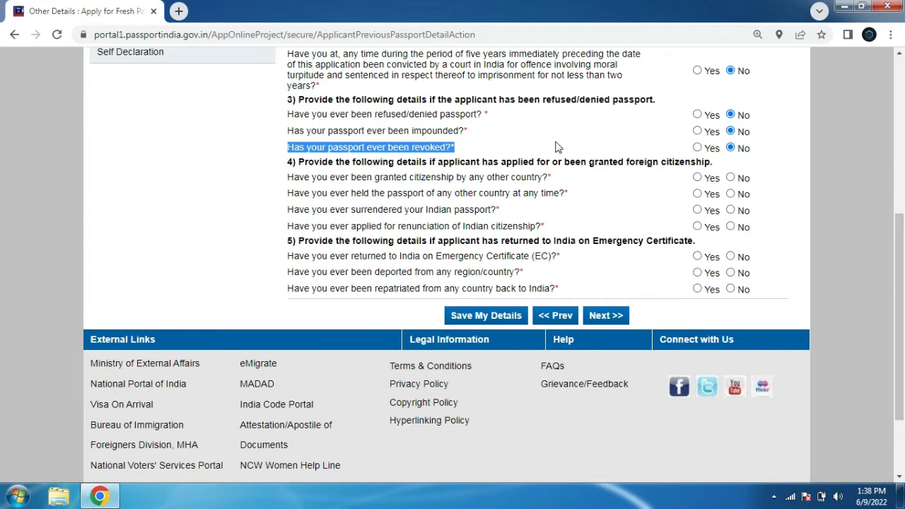
Answer No to all four questions about foreign citizenship, foreign passports, surrender and renunciation
{"action": "left_click_drag", "start_coordinate": [388, 176], "coordinate": [508, 182]}
{"action": "left_click", "coordinate": [730, 177]}
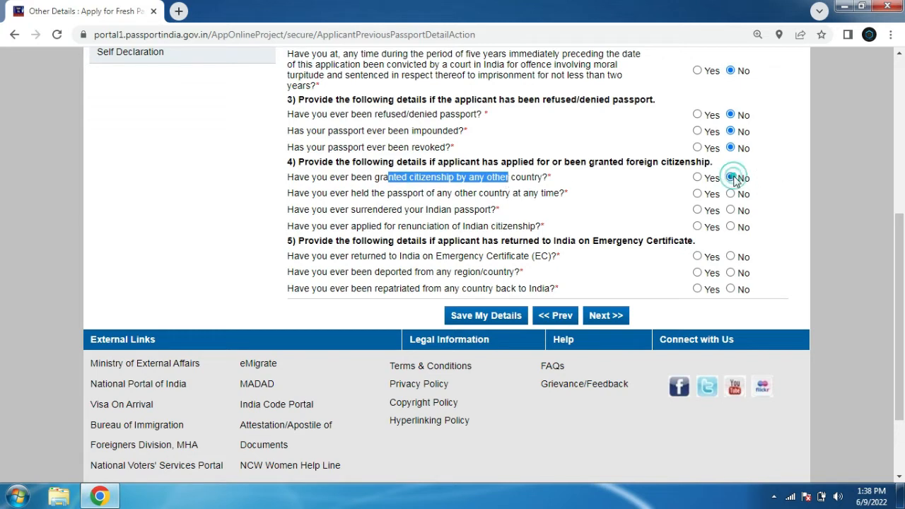
{"action": "left_click_drag", "start_coordinate": [340, 195], "coordinate": [555, 205]}
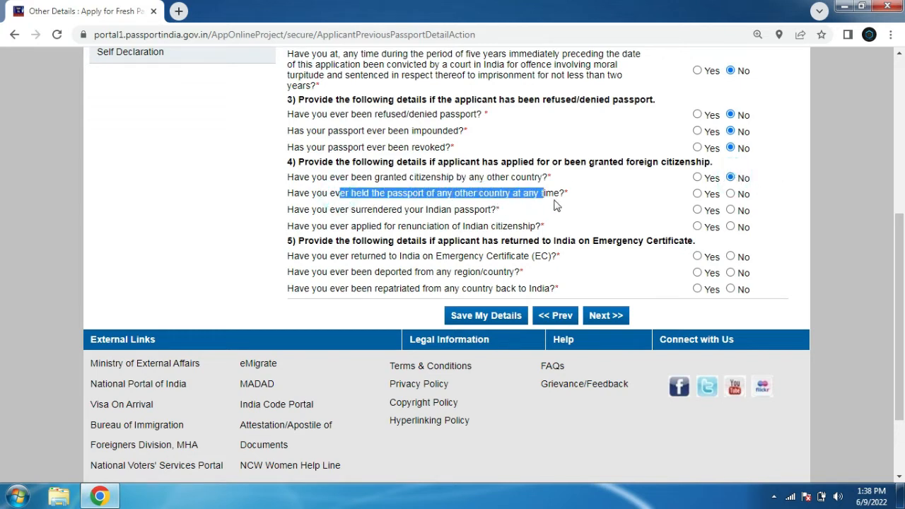
{"action": "left_click", "coordinate": [730, 194]}
{"action": "left_click_drag", "start_coordinate": [287, 210], "coordinate": [493, 219]}
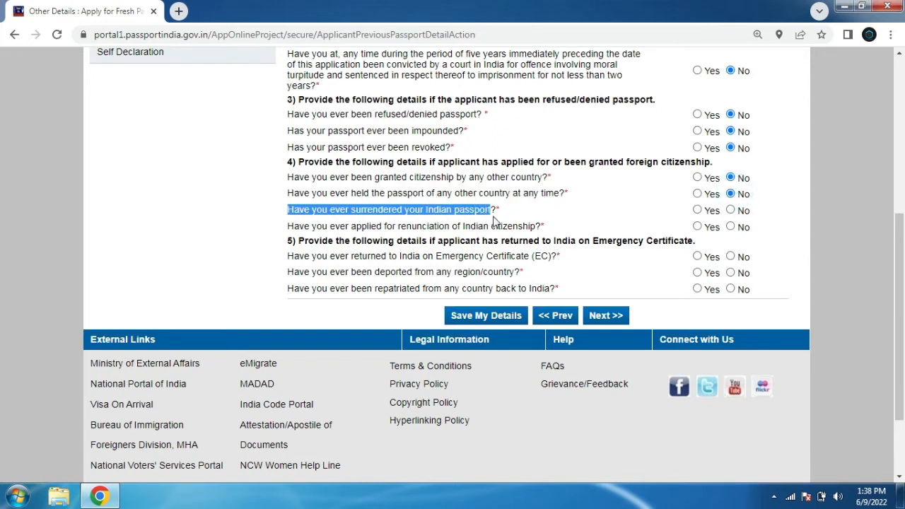
{"action": "left_click", "coordinate": [730, 210]}
{"action": "left_click", "coordinate": [433, 230]}
{"action": "left_click_drag", "start_coordinate": [356, 227], "coordinate": [538, 227]}
{"action": "left_click", "coordinate": [731, 227]}
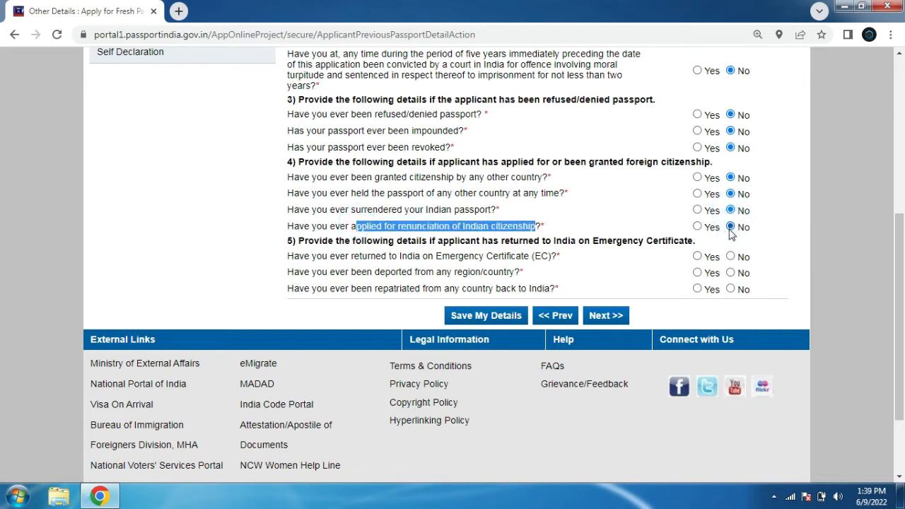
Answer No to the three Emergency Certificate, deportation and repatriation questions
{"action": "scroll", "coordinate": [860, 273], "scroll_direction": "down", "scroll_amount": 1}
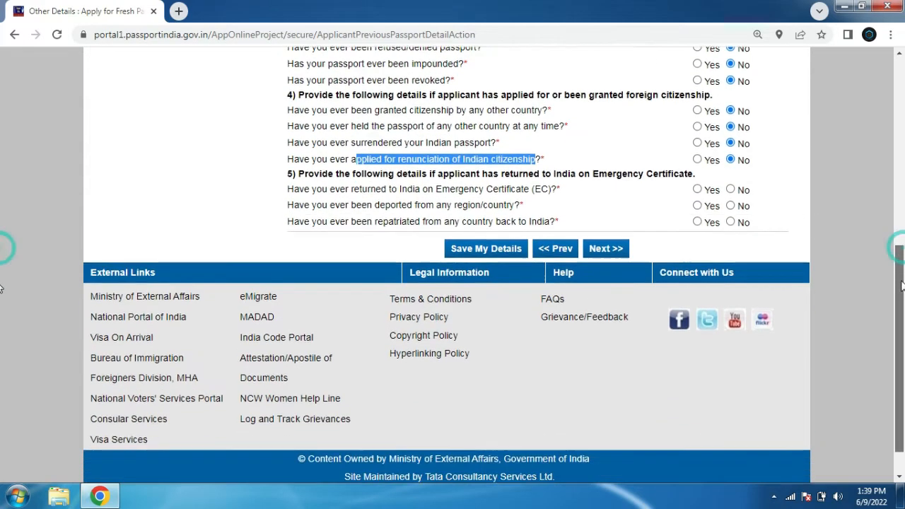
{"action": "left_click", "coordinate": [587, 194]}
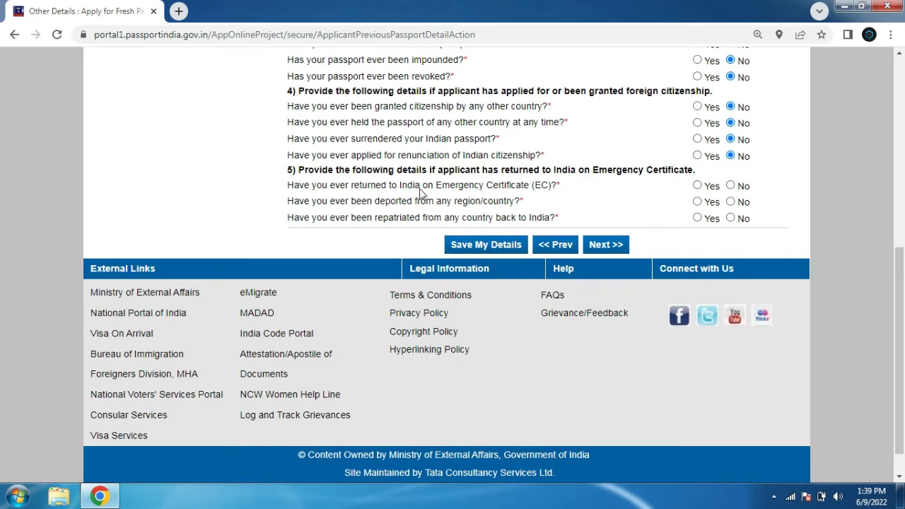
{"action": "left_click", "coordinate": [484, 185]}
{"action": "left_click_drag", "start_coordinate": [544, 192], "coordinate": [563, 196]}
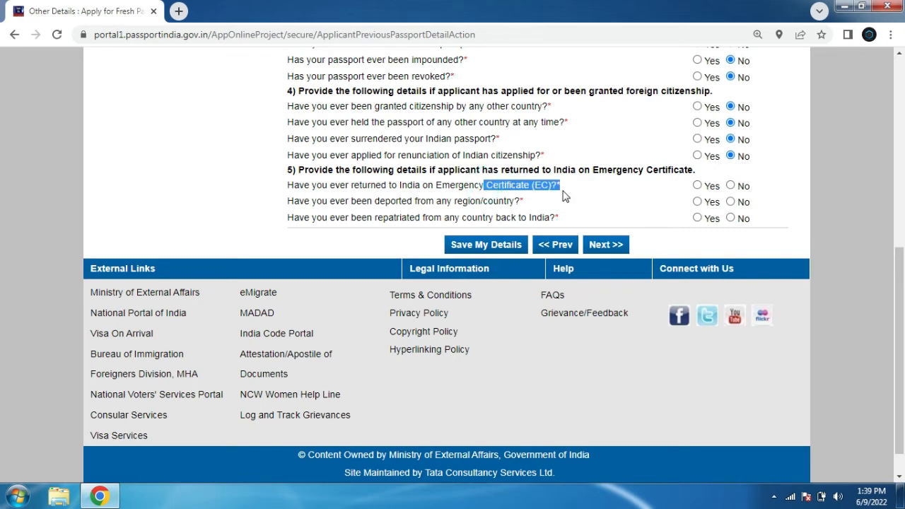
{"action": "left_click", "coordinate": [731, 185]}
{"action": "left_click_drag", "start_coordinate": [290, 203], "coordinate": [514, 205]}
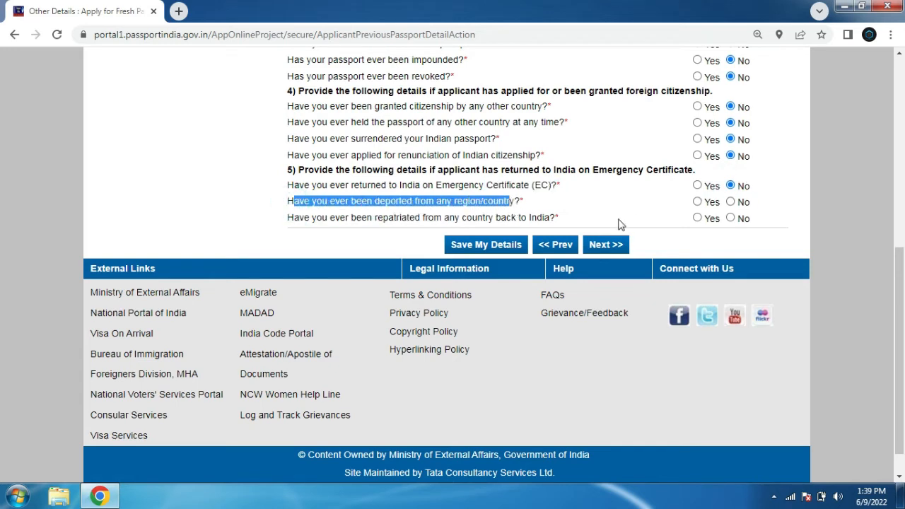
{"action": "left_click", "coordinate": [730, 202]}
{"action": "left_click_drag", "start_coordinate": [479, 220], "coordinate": [568, 222]}
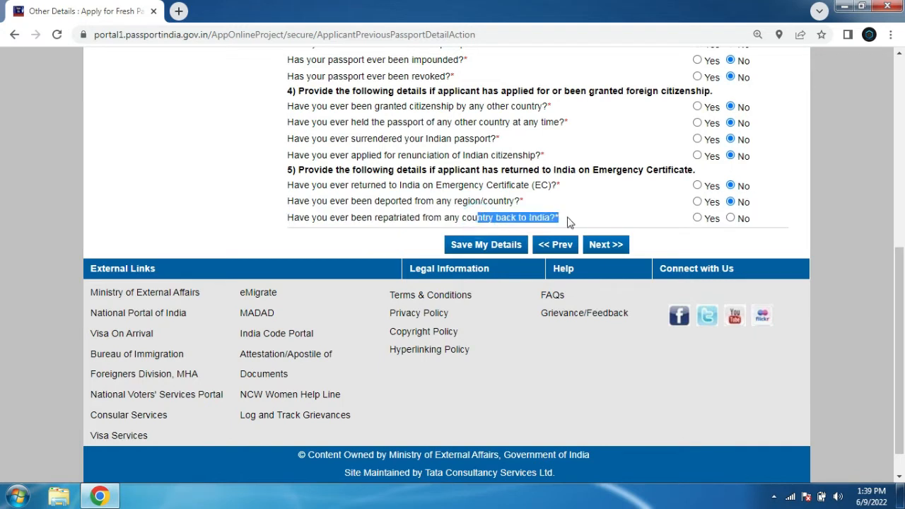
{"action": "left_click", "coordinate": [730, 219]}
{"action": "left_click", "coordinate": [801, 200]}
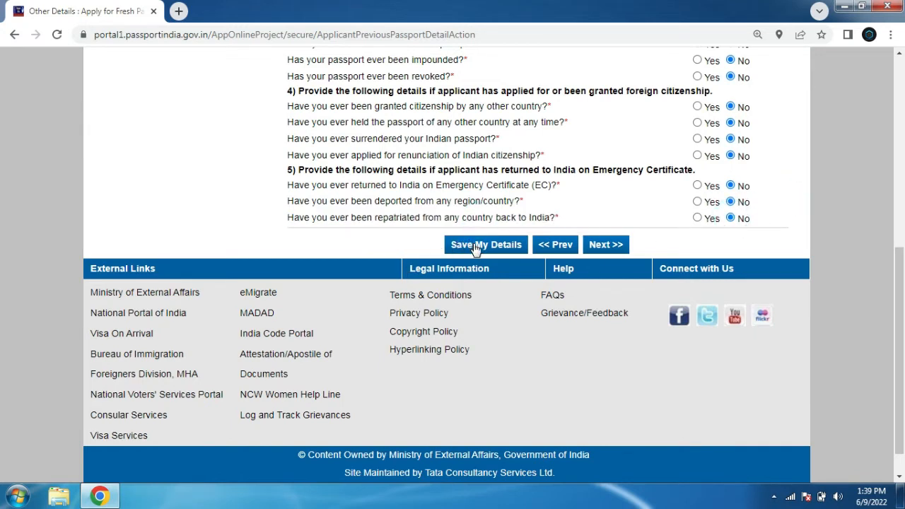
Continue to the Passport Details Verification preview, review it, and proceed to Self Declaration
{"action": "left_click", "coordinate": [608, 244]}
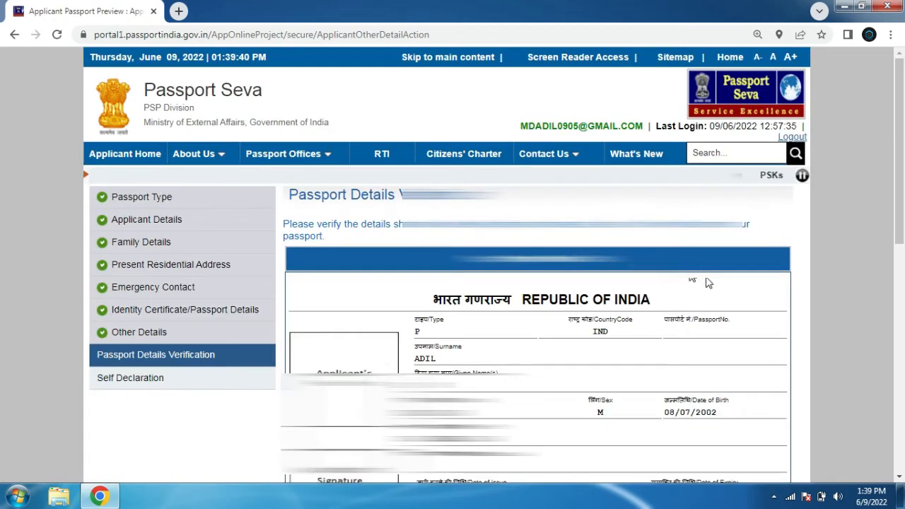
{"action": "left_click_drag", "start_coordinate": [902, 127], "coordinate": [902, 202]}
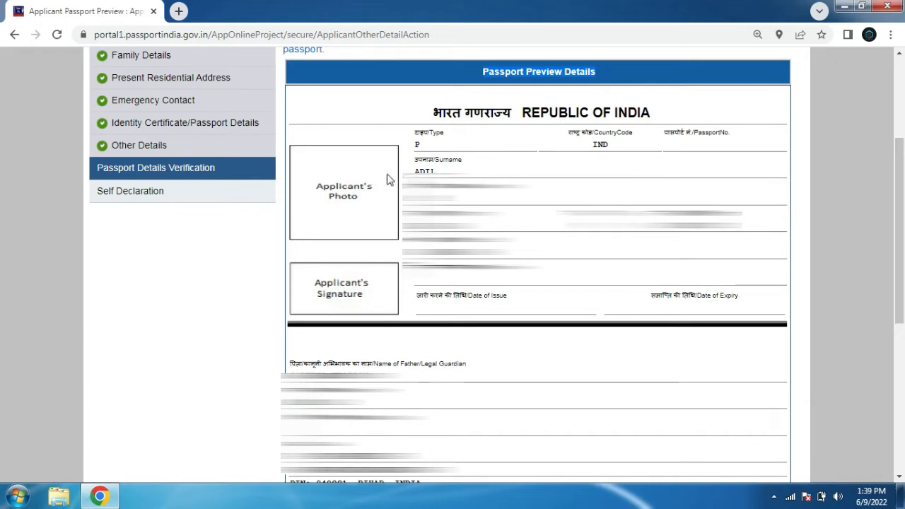
{"action": "left_click_drag", "start_coordinate": [328, 185], "coordinate": [347, 215]}
{"action": "left_click_drag", "start_coordinate": [326, 285], "coordinate": [362, 285]}
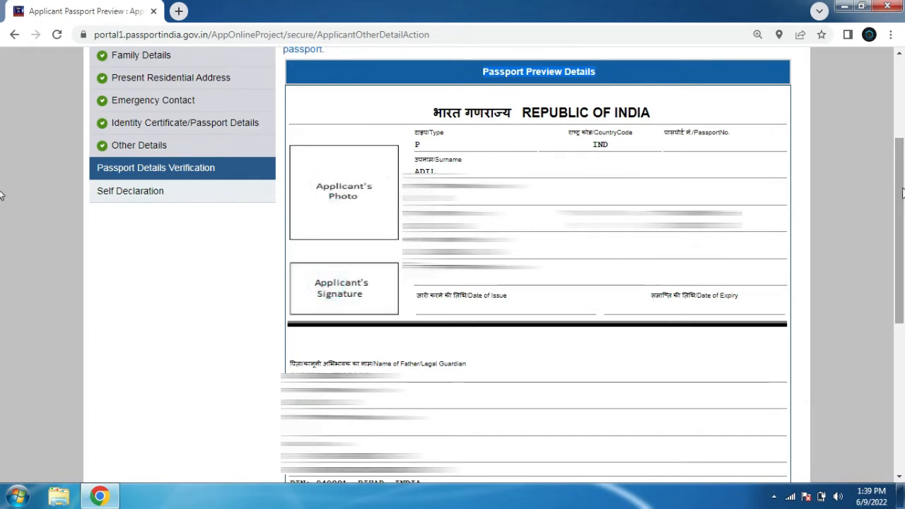
{"action": "scroll", "coordinate": [407, 325], "scroll_direction": "down", "scroll_amount": 3}
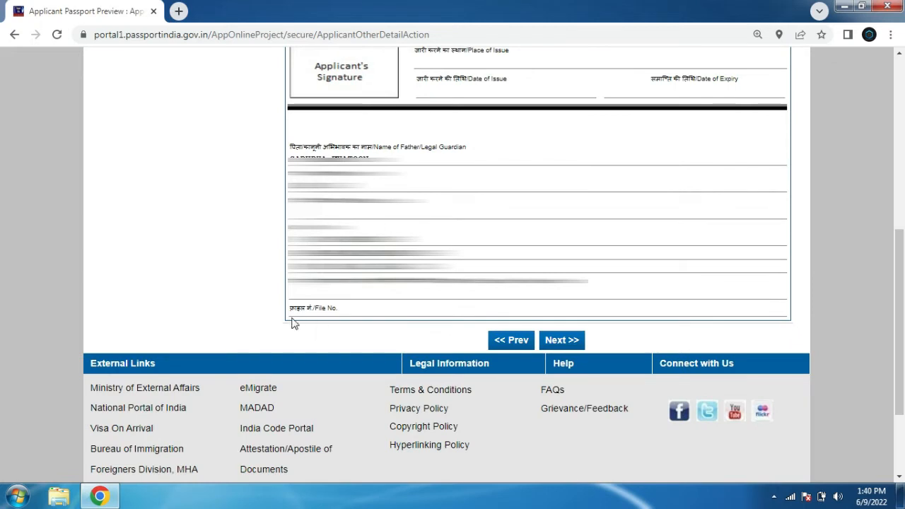
{"action": "left_click_drag", "start_coordinate": [289, 313], "coordinate": [343, 313]}
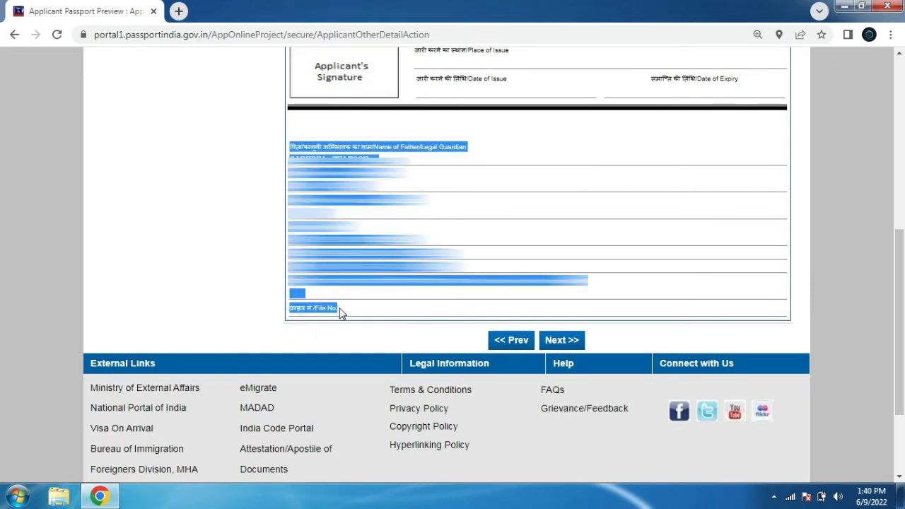
{"action": "left_click", "coordinate": [340, 311]}
{"action": "left_click", "coordinate": [557, 341]}
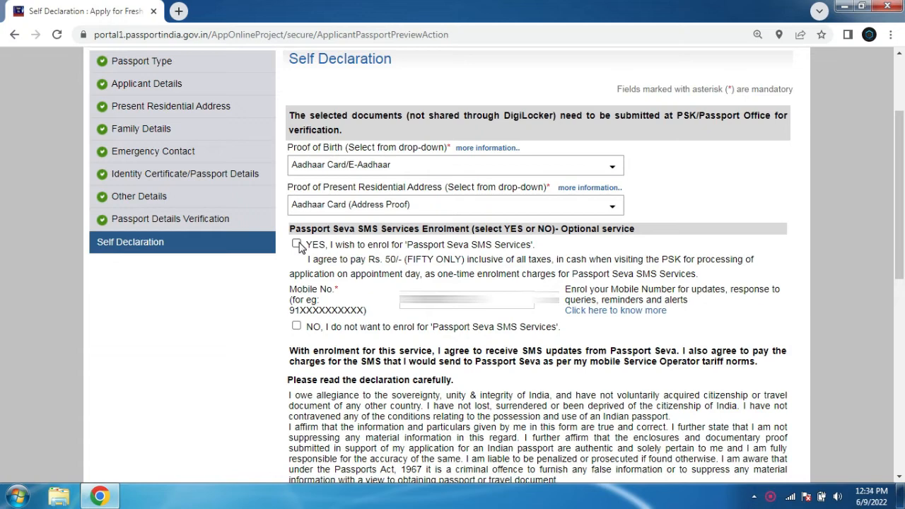
Decline Passport Seva SMS enrolment, tick I Agree for the declaration, and save the details
{"action": "left_click", "coordinate": [297, 329]}
{"action": "left_click_drag", "start_coordinate": [902, 274], "coordinate": [901, 368]}
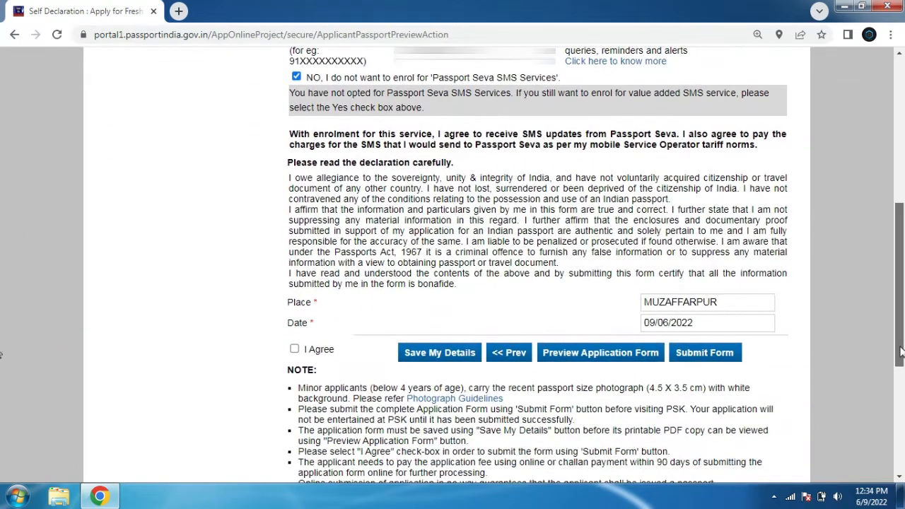
{"action": "left_click", "coordinate": [294, 349]}
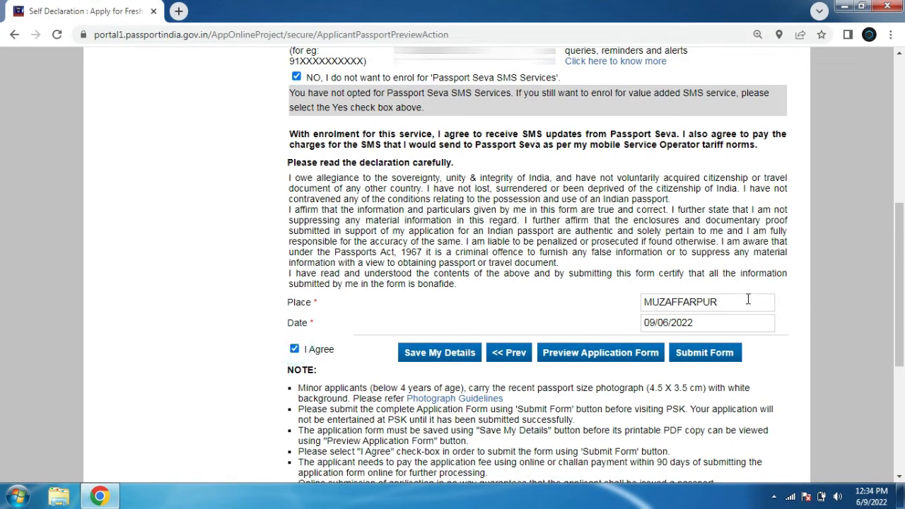
{"action": "double_click", "coordinate": [689, 302]}
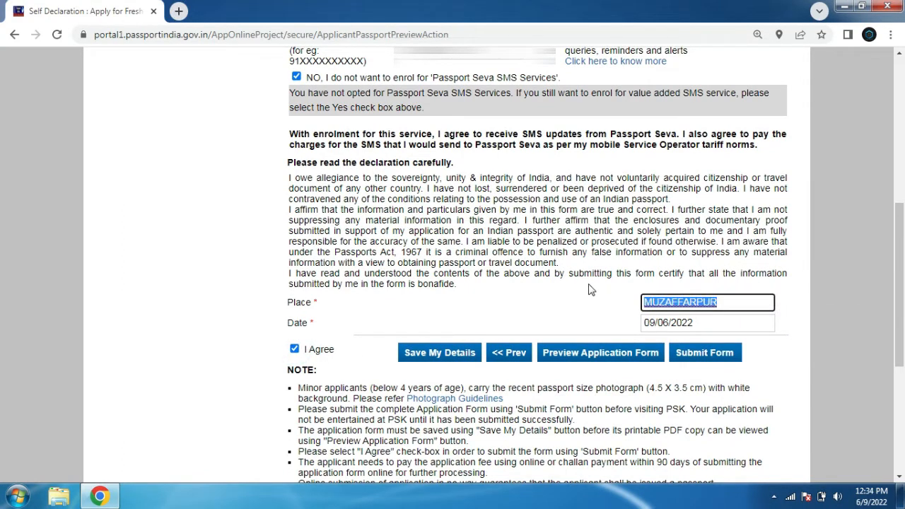
{"action": "left_click", "coordinate": [718, 323]}
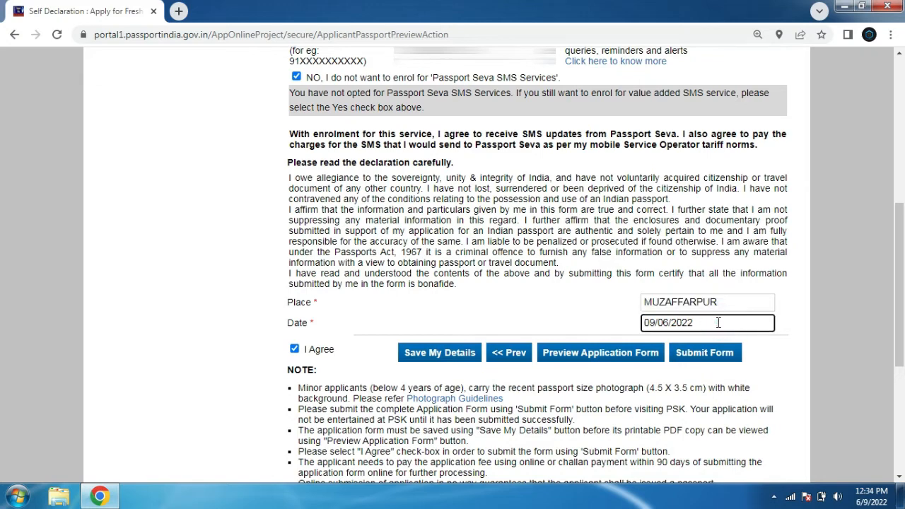
{"action": "left_click", "coordinate": [447, 357]}
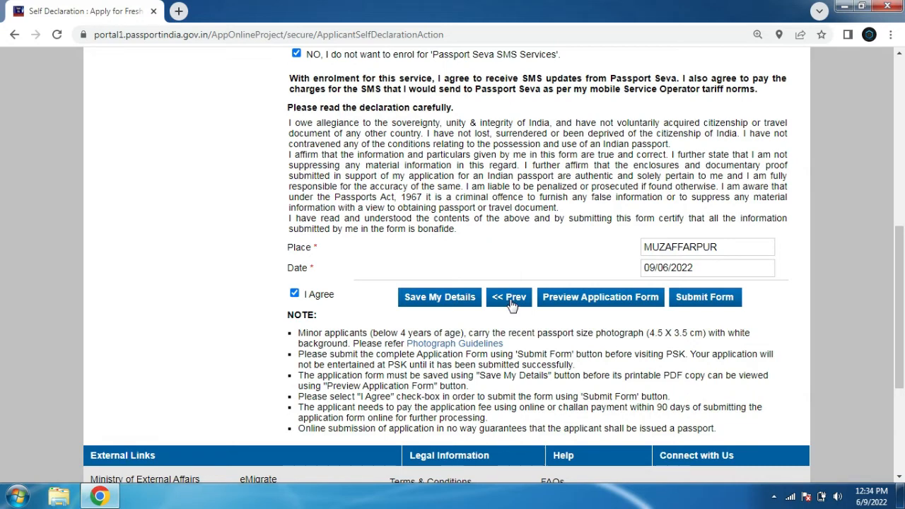
Submit the application form, then return to Applicant Home and open View Saved/Submitted Applications
{"action": "left_click", "coordinate": [711, 301]}
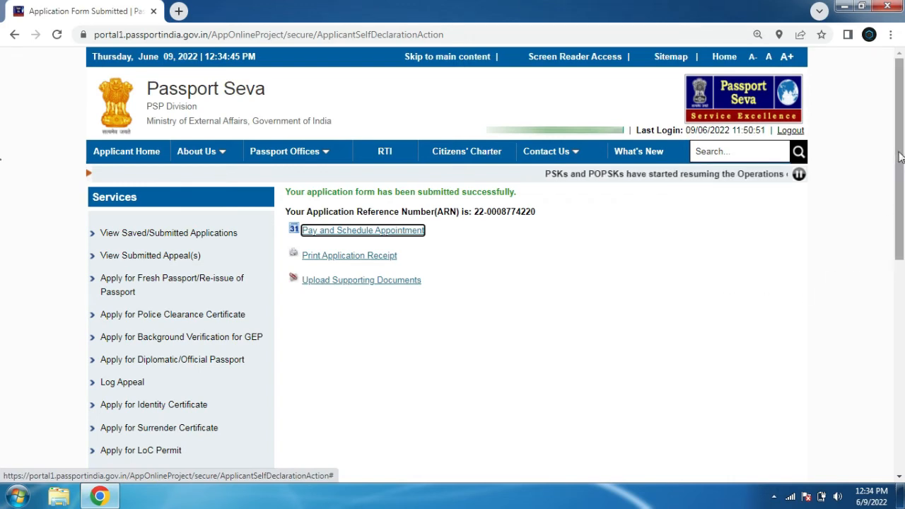
{"action": "left_click_drag", "start_coordinate": [898, 158], "coordinate": [889, 113]}
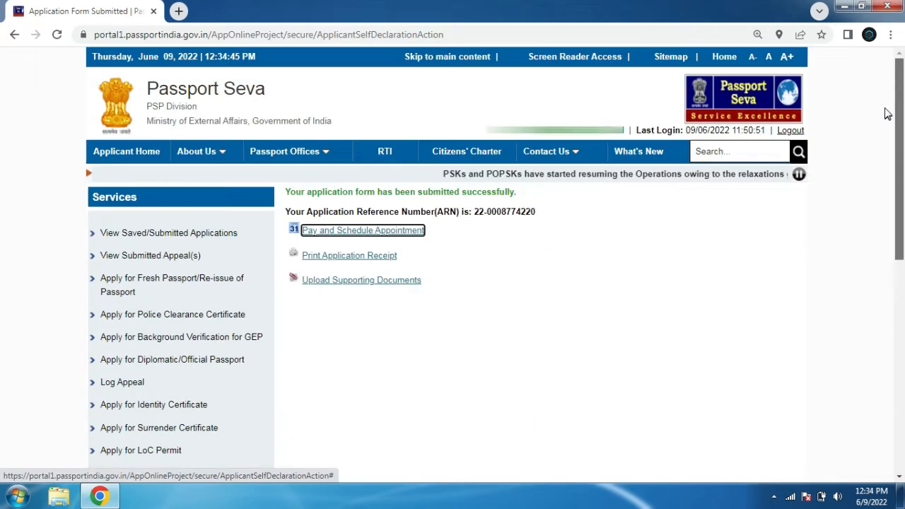
{"action": "left_click", "coordinate": [147, 157]}
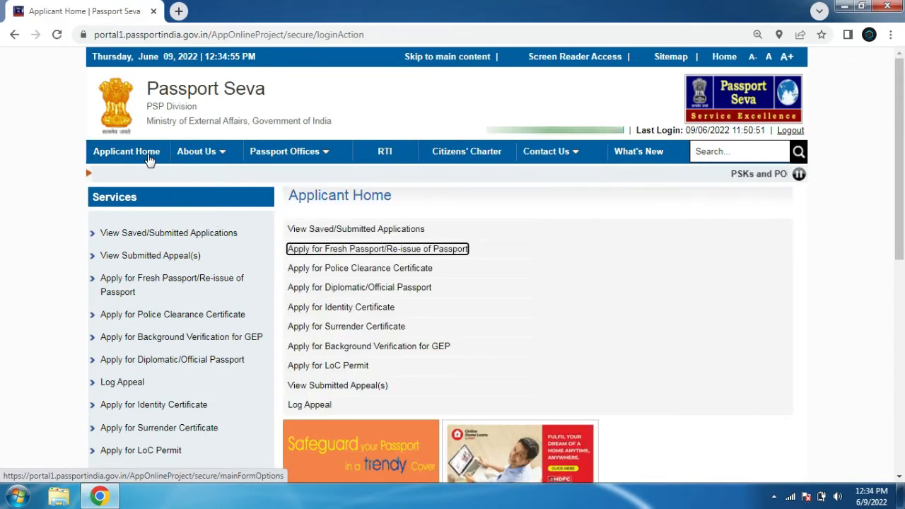
{"action": "left_click", "coordinate": [336, 231]}
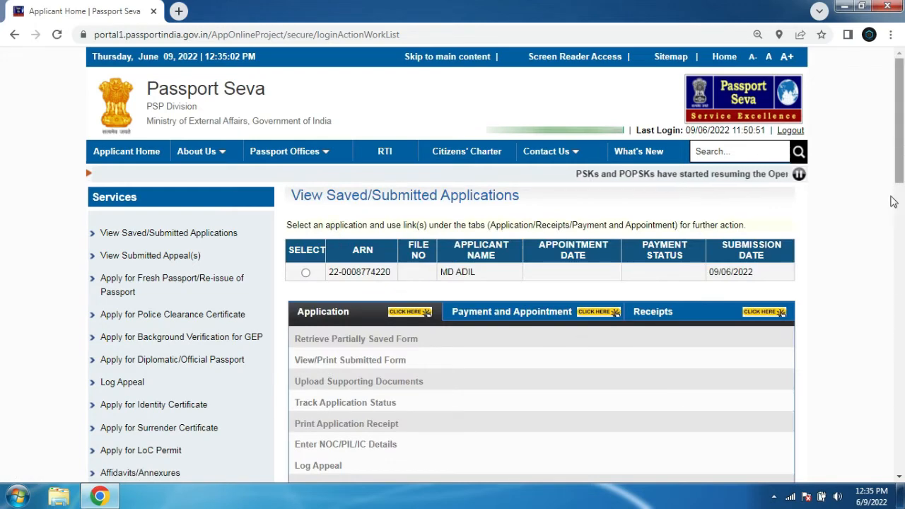
Select the submitted application and open Pay and Schedule Appointment under its payment and appointment options
{"action": "left_click", "coordinate": [305, 274]}
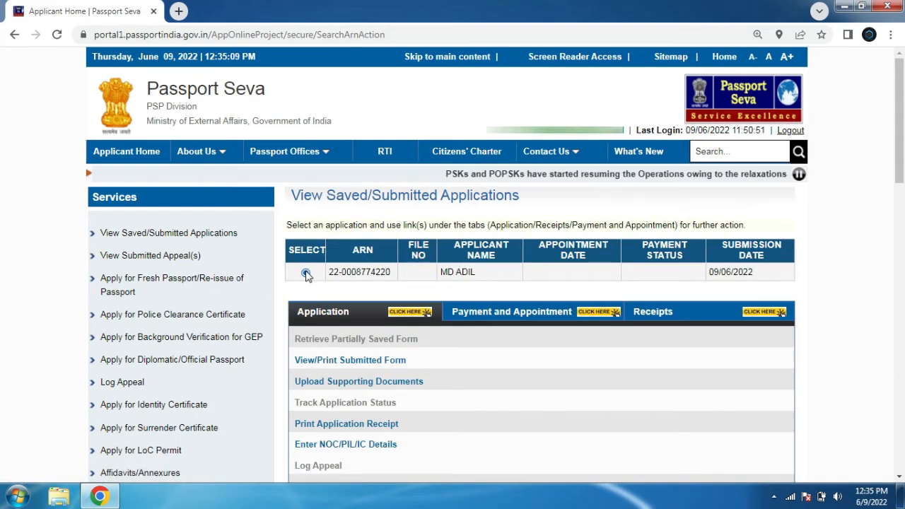
{"action": "left_click", "coordinate": [306, 273]}
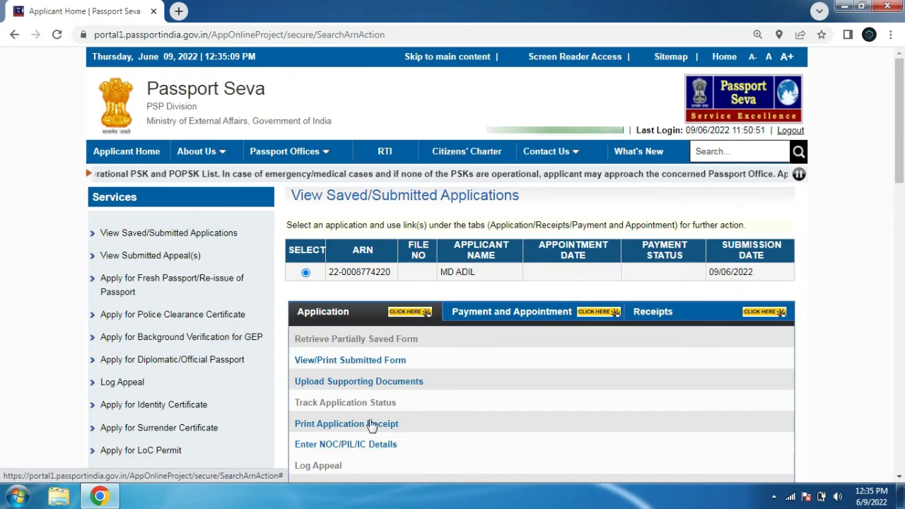
{"action": "left_click", "coordinate": [495, 320]}
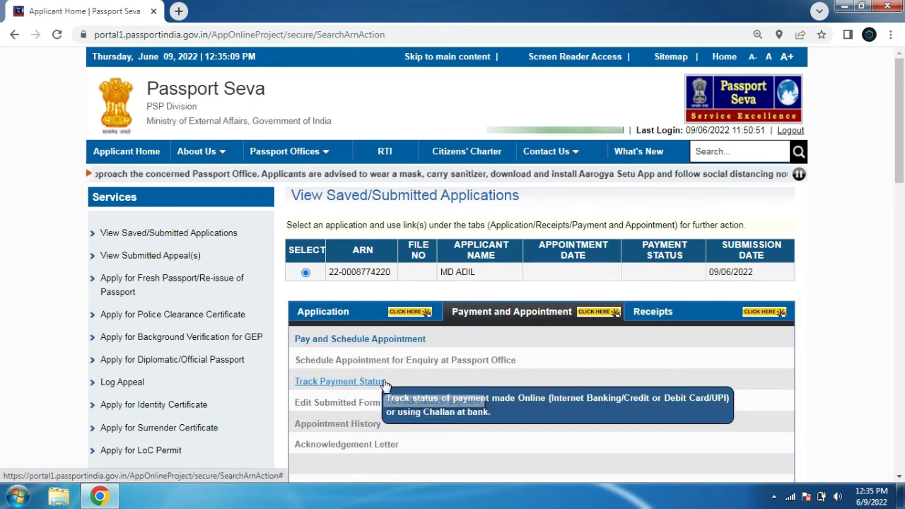
{"action": "left_click", "coordinate": [389, 341]}
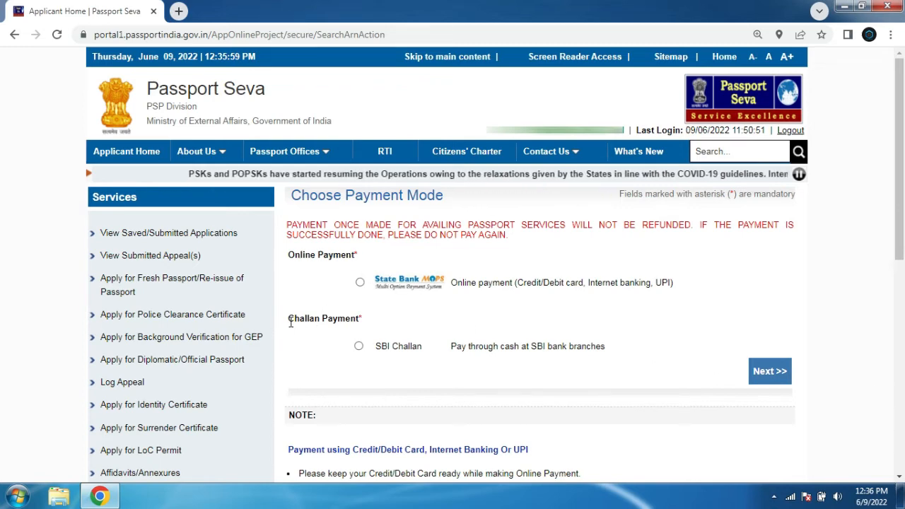
Choose State Bank MOPS online payment (Credit/Debit card, Internet banking, UPI) as the payment mode and continue
{"action": "left_click_drag", "start_coordinate": [289, 322], "coordinate": [356, 320]}
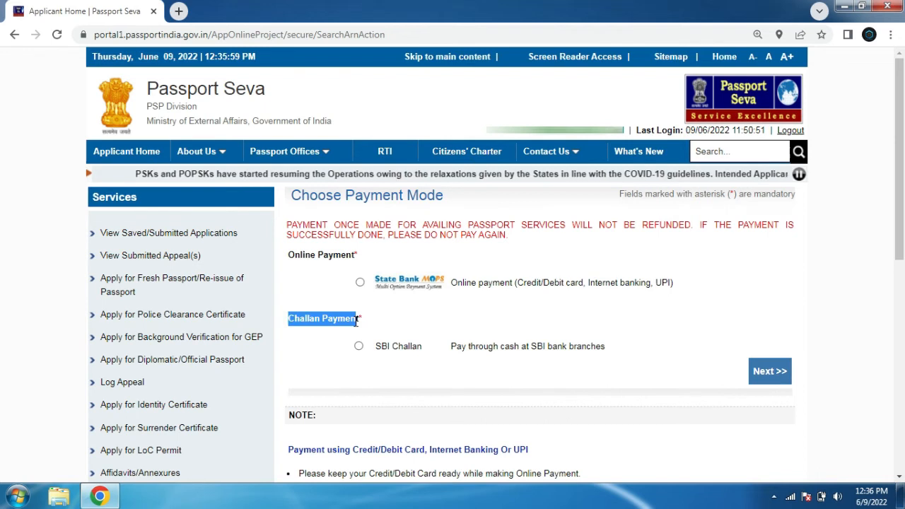
{"action": "left_click", "coordinate": [491, 327]}
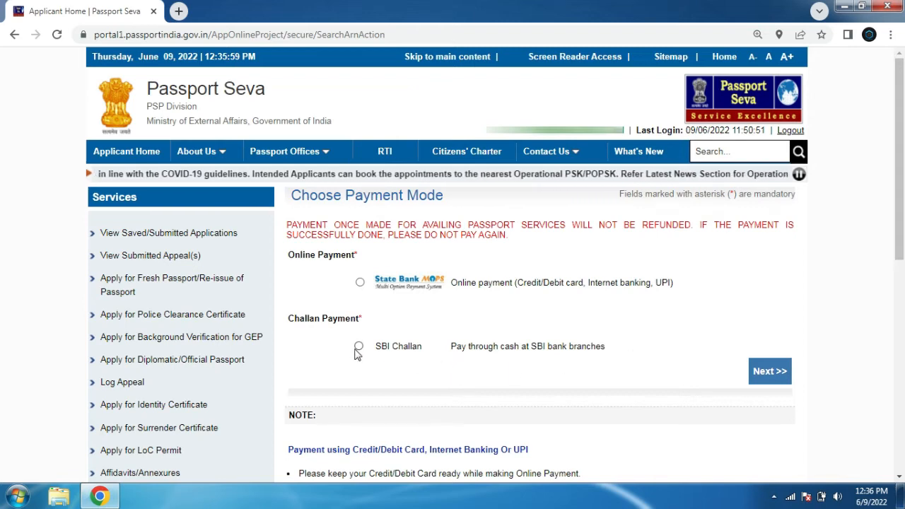
{"action": "left_click", "coordinate": [360, 282]}
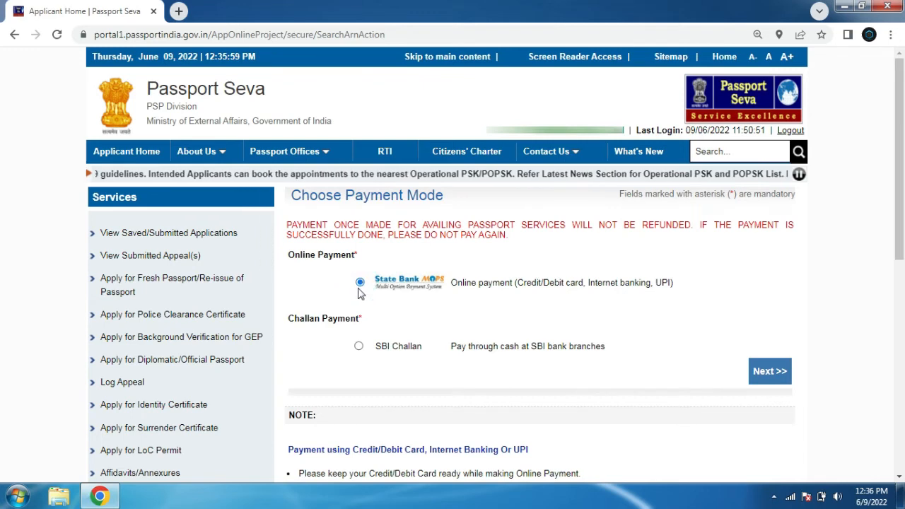
{"action": "left_click", "coordinate": [776, 379]}
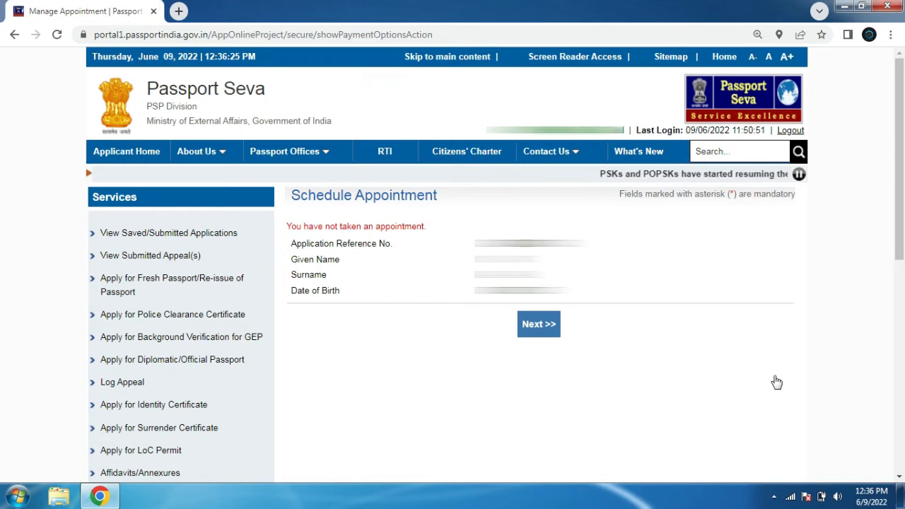
Continue to appointment scheduling and review the appointment availability table for RPO Patna
{"action": "left_click", "coordinate": [548, 327]}
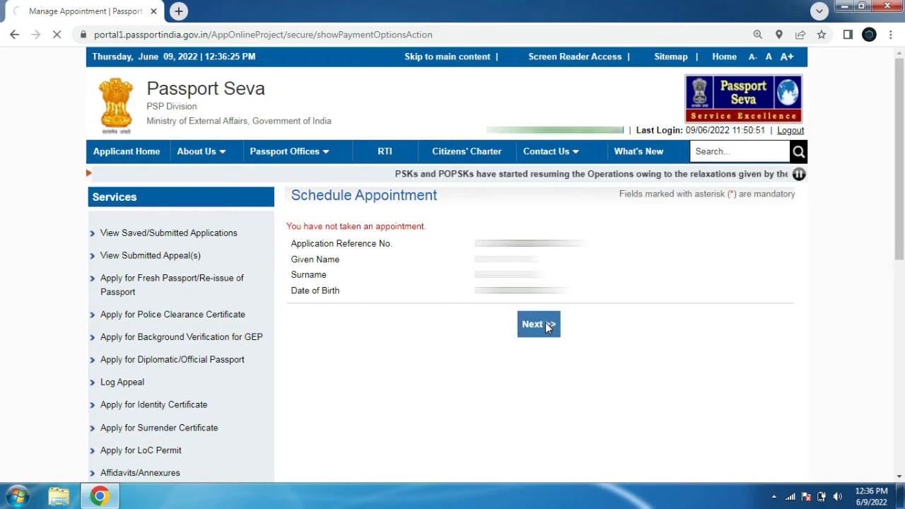
{"action": "scroll", "coordinate": [885, 117], "scroll_direction": "down", "scroll_amount": 2}
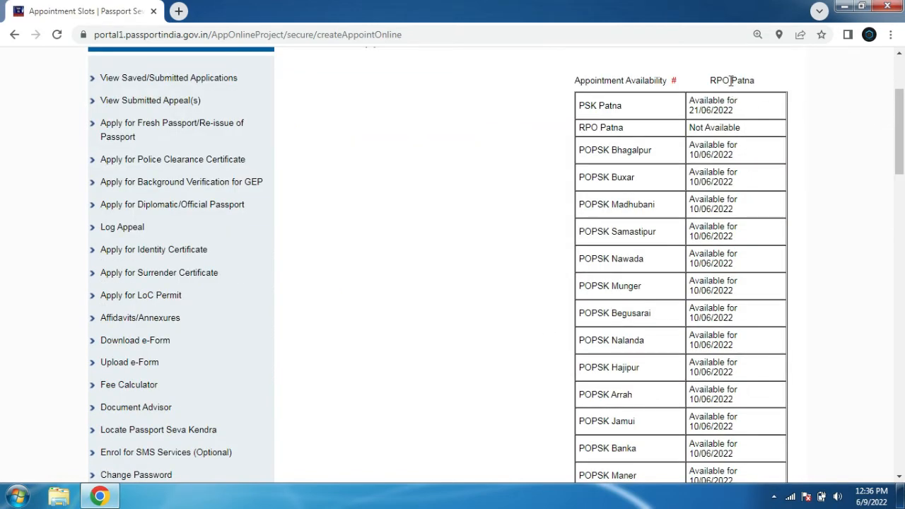
{"action": "left_click_drag", "start_coordinate": [578, 150], "coordinate": [656, 164]}
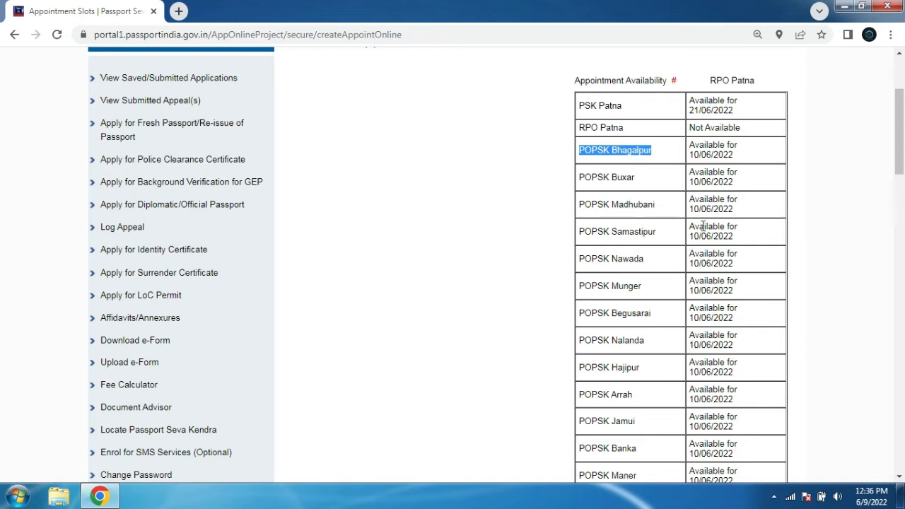
{"action": "left_click_drag", "start_coordinate": [584, 105], "coordinate": [738, 113]}
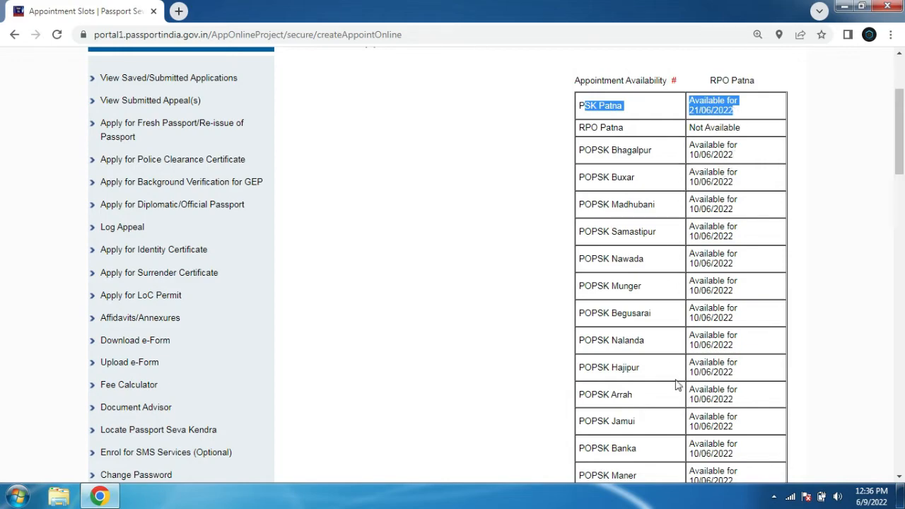
{"action": "left_click_drag", "start_coordinate": [904, 116], "coordinate": [899, 254]}
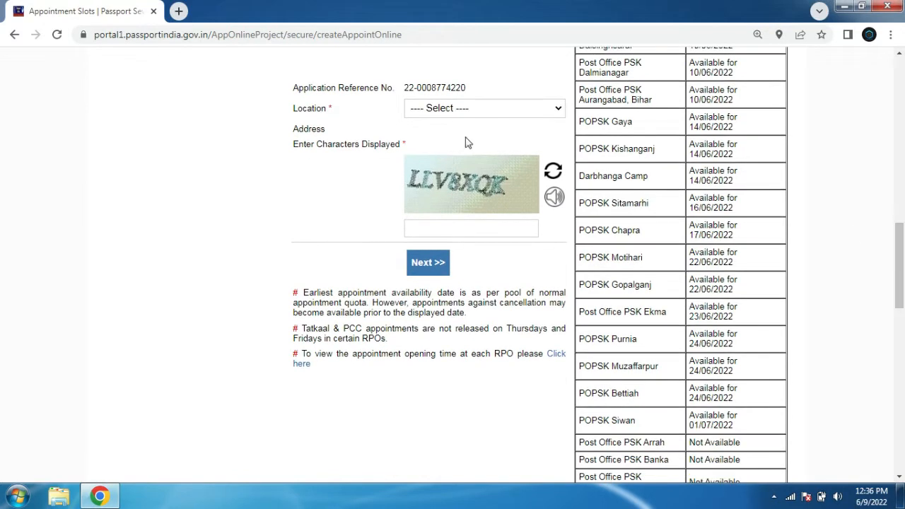
Set the location to Post Office PSK Muzaffarpur, find Muzaffarpur in the availability table, and enter the displayed captcha to continue
{"action": "left_click", "coordinate": [475, 107]}
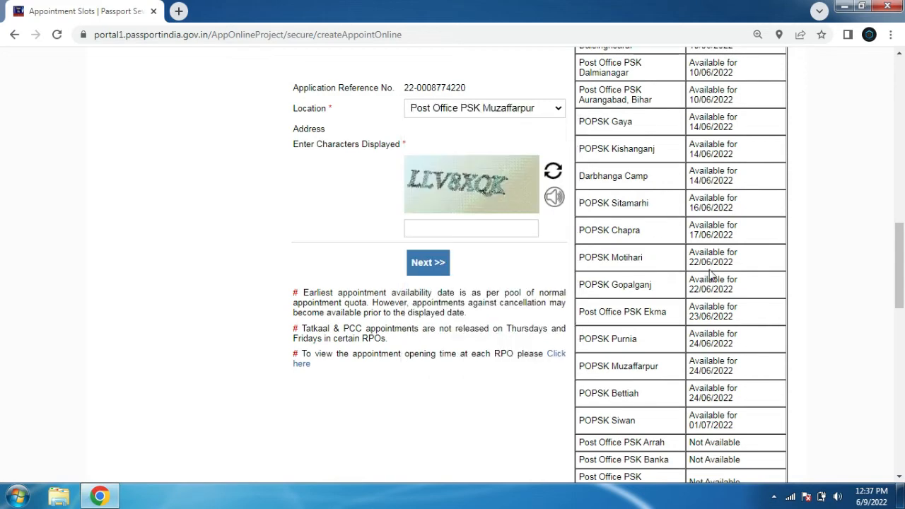
{"action": "key", "text": "ctrl+f"}
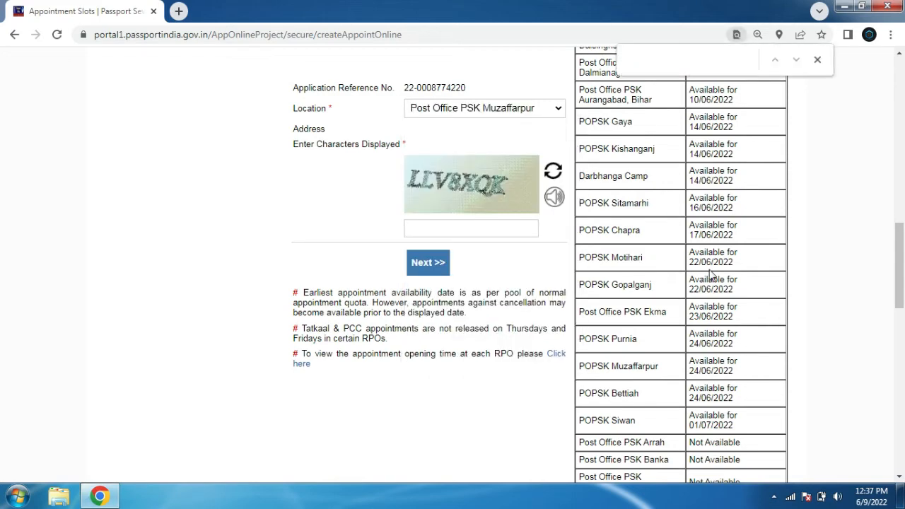
{"action": "type", "text": "muza"}
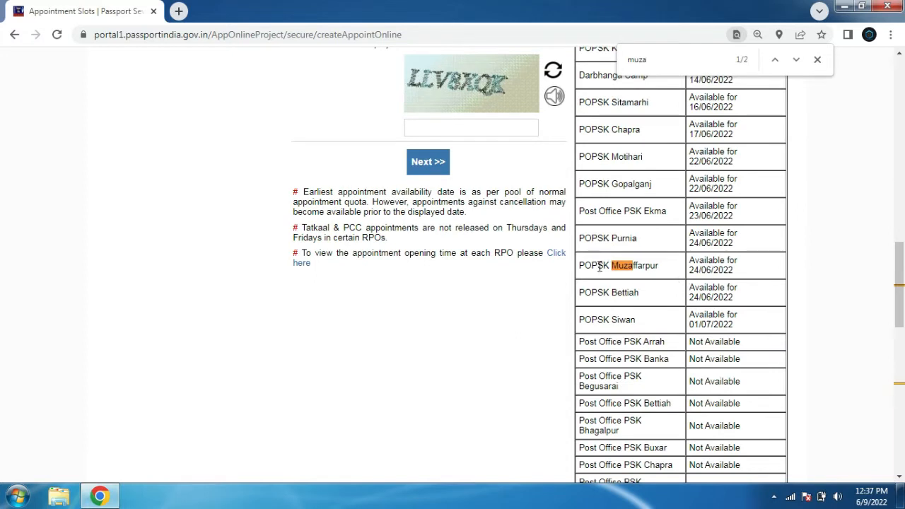
{"action": "left_click_drag", "start_coordinate": [689, 260], "coordinate": [736, 275]}
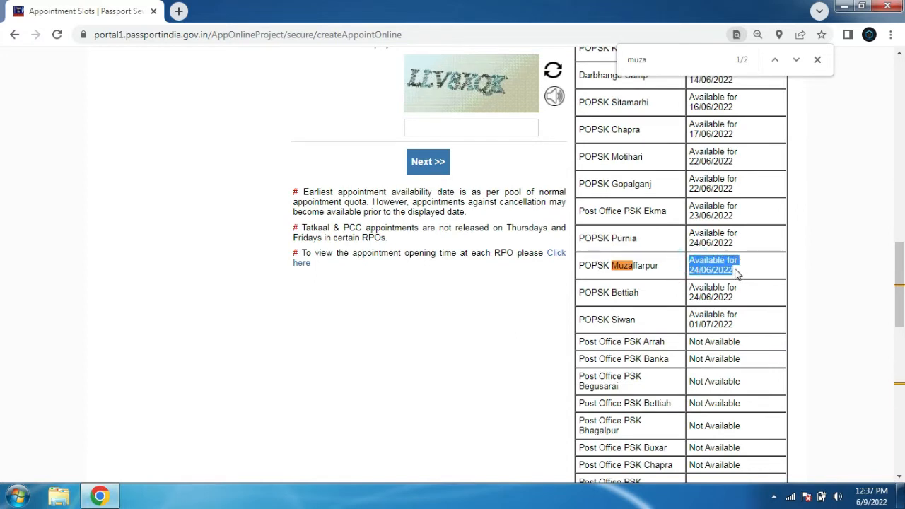
{"action": "left_click_drag", "start_coordinate": [660, 267], "coordinate": [619, 266]}
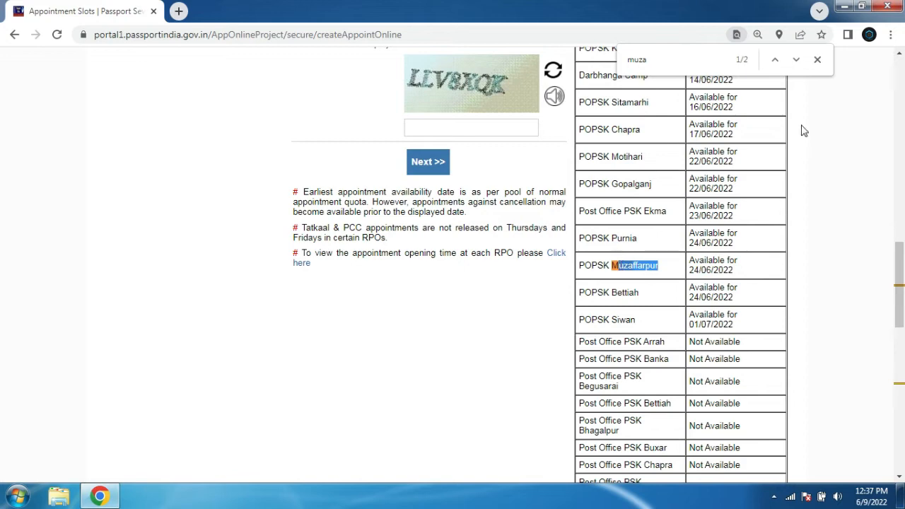
{"action": "left_click", "coordinate": [818, 61]}
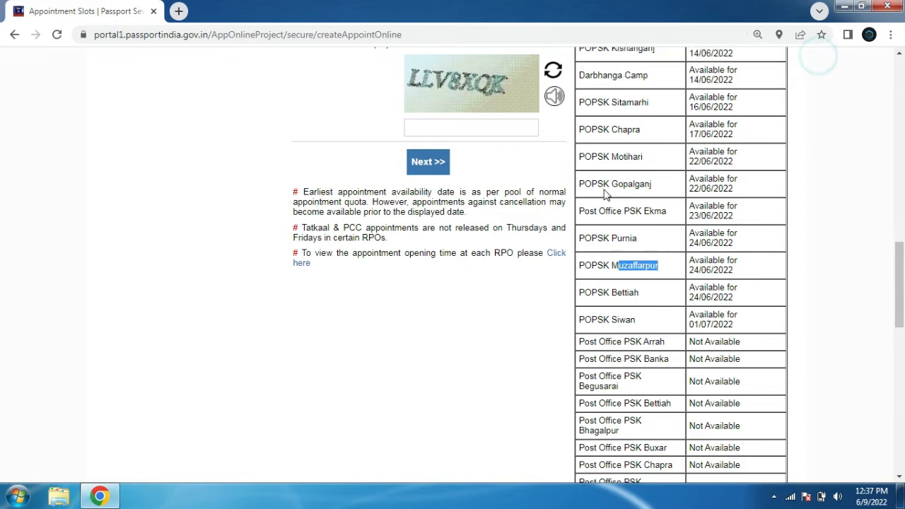
{"action": "left_click", "coordinate": [485, 123]}
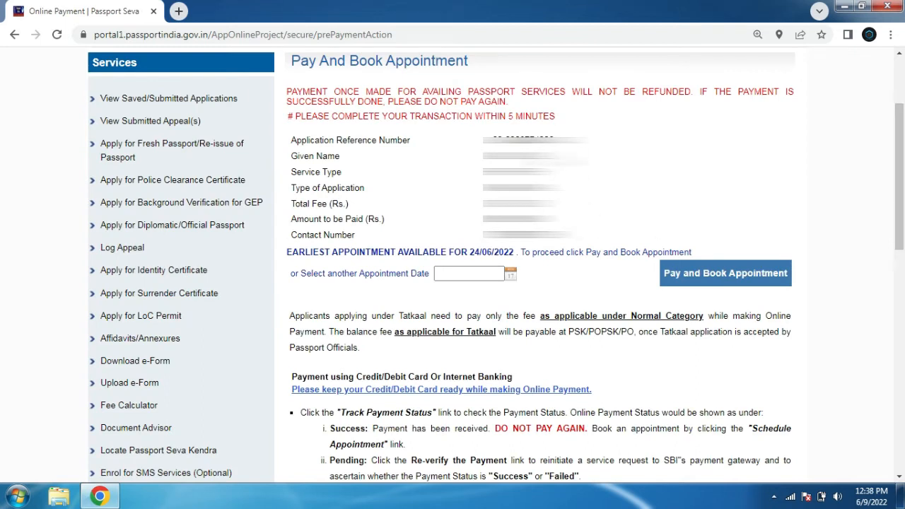
Review the payment details and appointment calendar, then choose Pay and Book Appointment and accept the alert
{"action": "left_click_drag", "start_coordinate": [304, 219], "coordinate": [578, 222]}
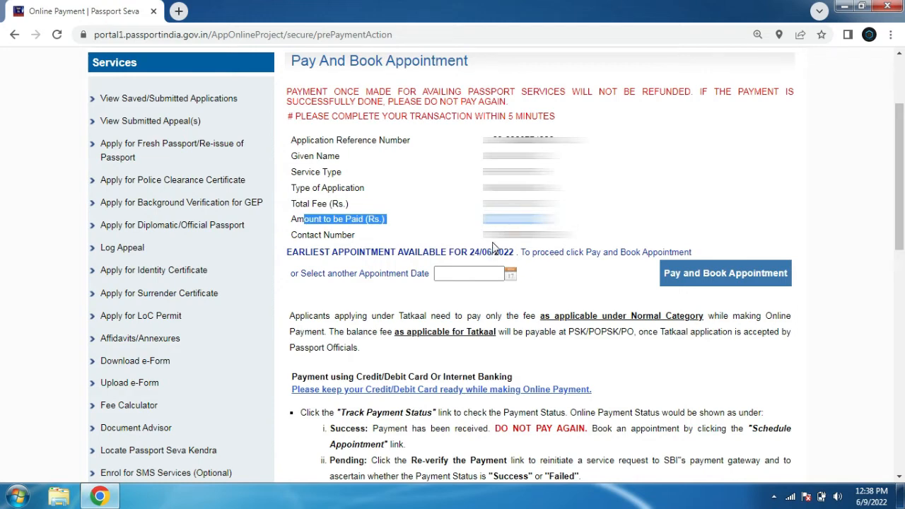
{"action": "left_click_drag", "start_coordinate": [290, 252], "coordinate": [503, 252]}
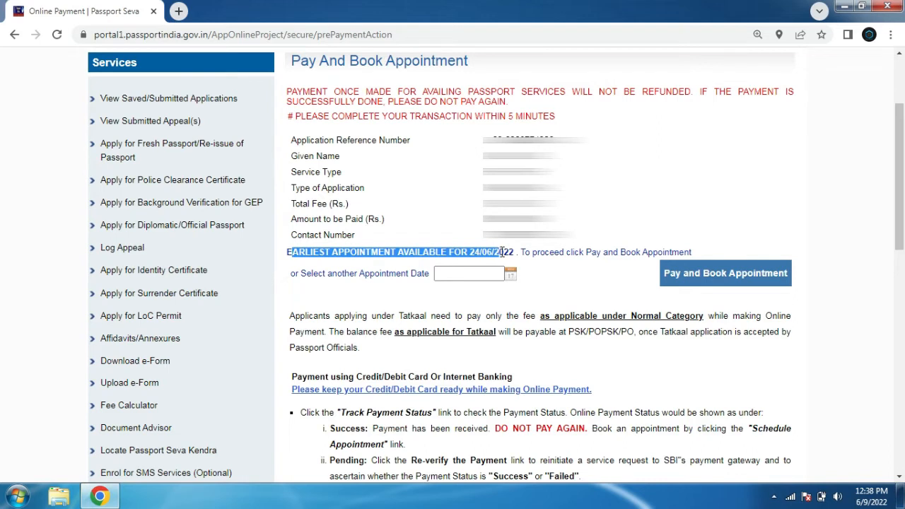
{"action": "left_click", "coordinate": [591, 275]}
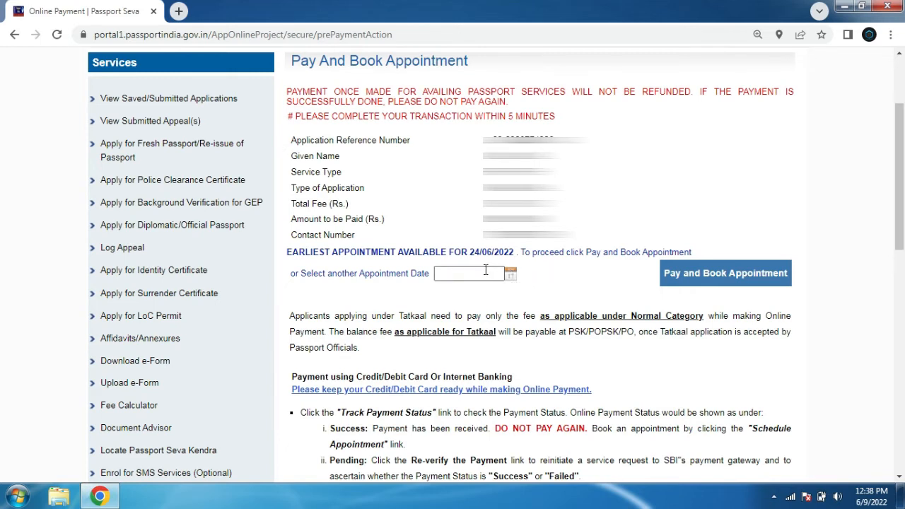
{"action": "left_click", "coordinate": [511, 274]}
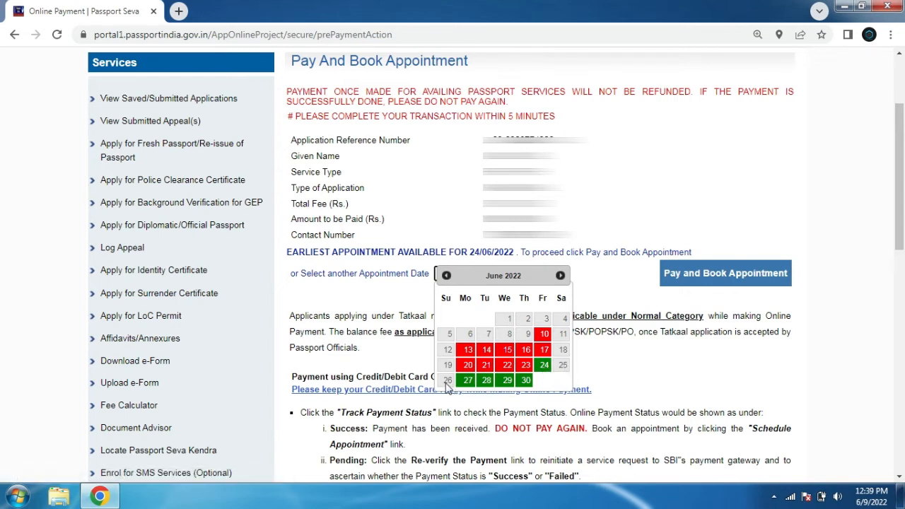
{"action": "left_click", "coordinate": [722, 200]}
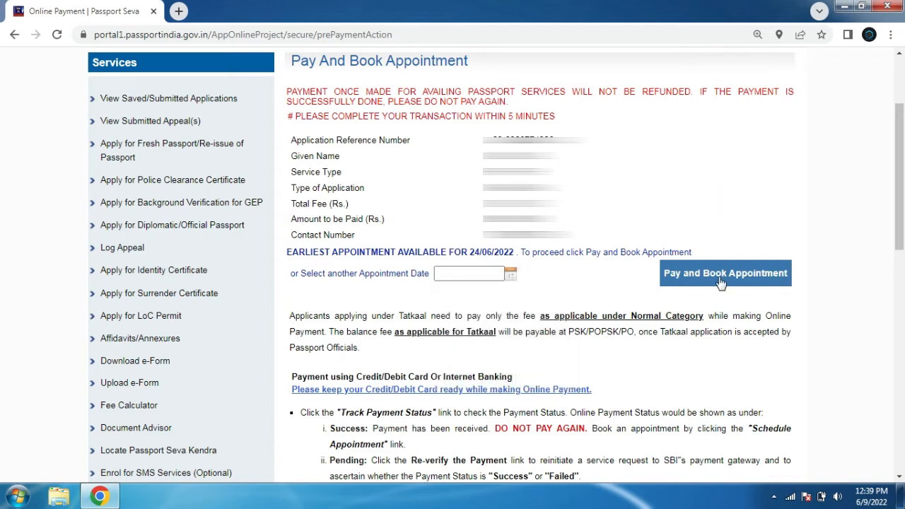
{"action": "left_click", "coordinate": [721, 281]}
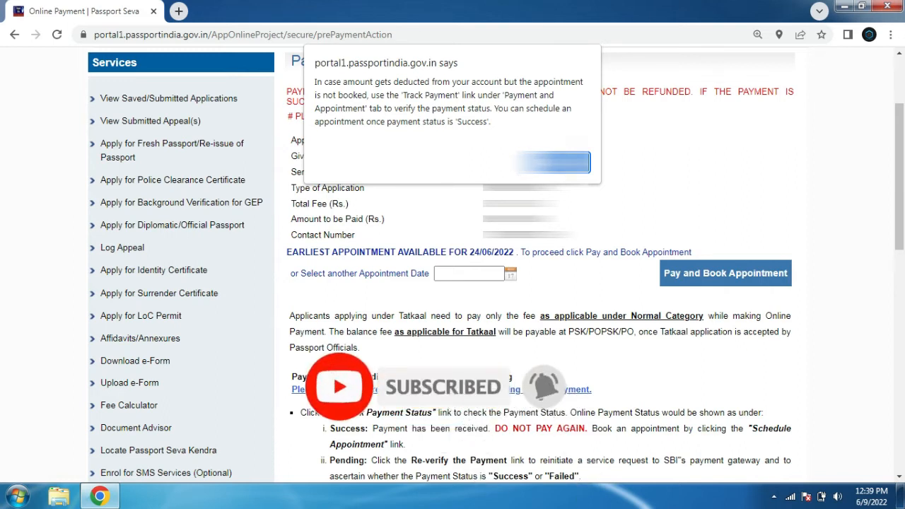
{"action": "key", "text": "Return"}
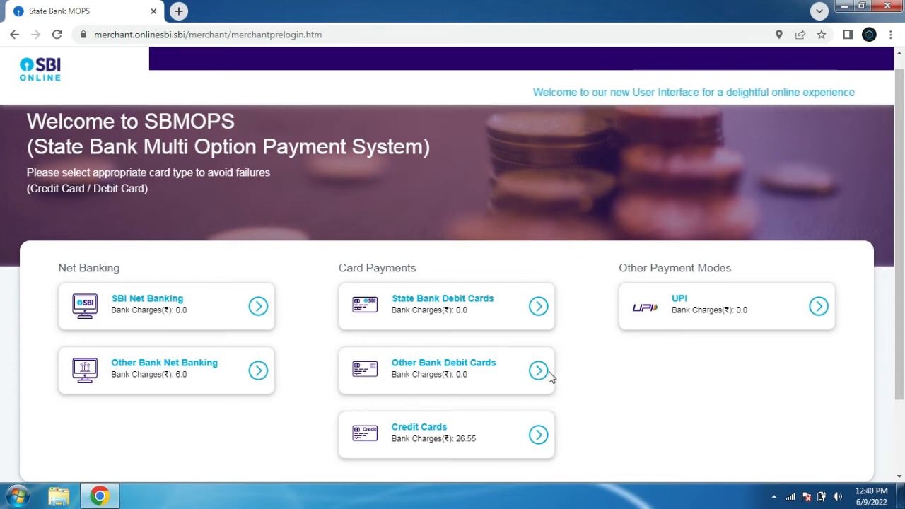
Pay through UPI on State Bank MOPS, review the payment details, and select the QR code option
{"action": "left_click", "coordinate": [820, 309]}
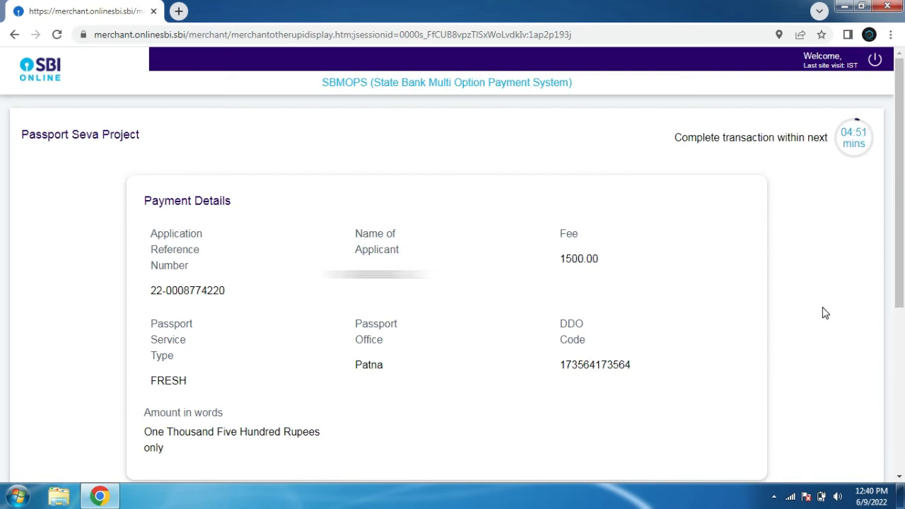
{"action": "left_click_drag", "start_coordinate": [559, 365], "coordinate": [640, 369]}
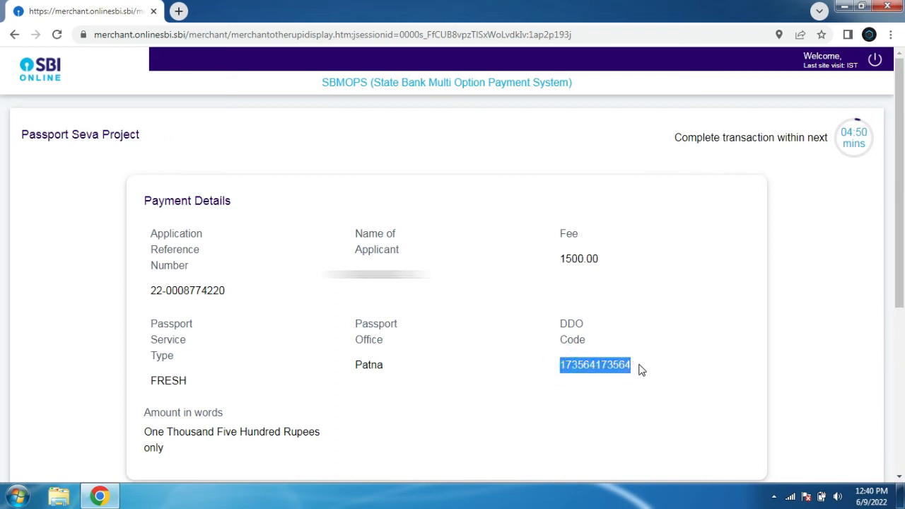
{"action": "left_click_drag", "start_coordinate": [899, 182], "coordinate": [900, 336]}
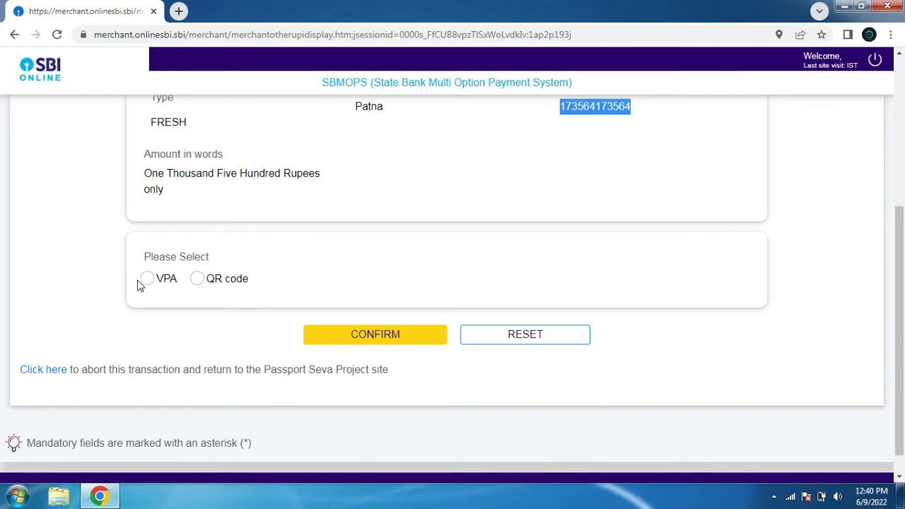
{"action": "left_click", "coordinate": [198, 280]}
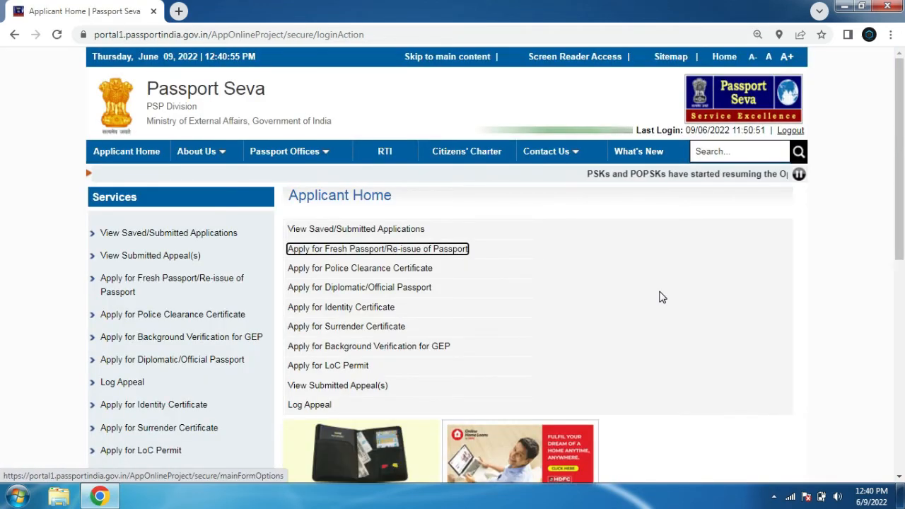
Reopen View Saved/Submitted Applications, select the application, and open its Payment and Appointment options
{"action": "left_click", "coordinate": [376, 228]}
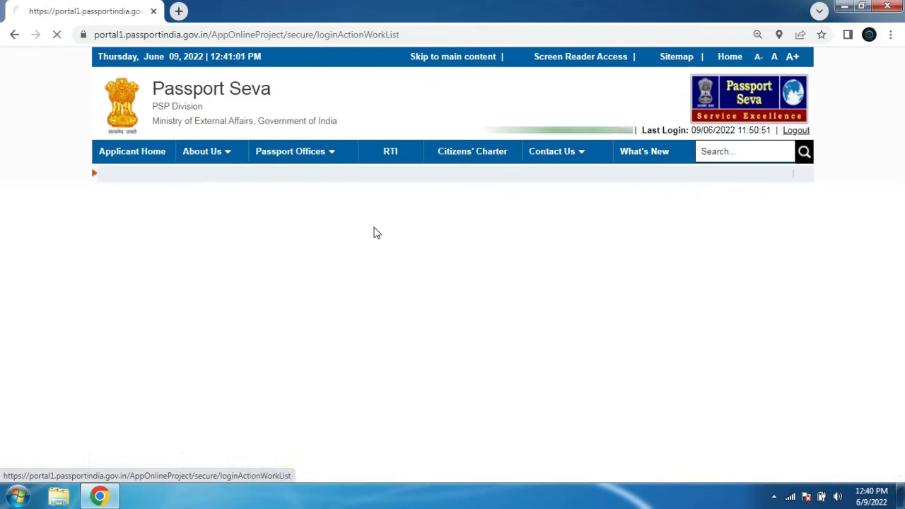
{"action": "scroll", "coordinate": [261, 161], "scroll_direction": "down", "scroll_amount": 2}
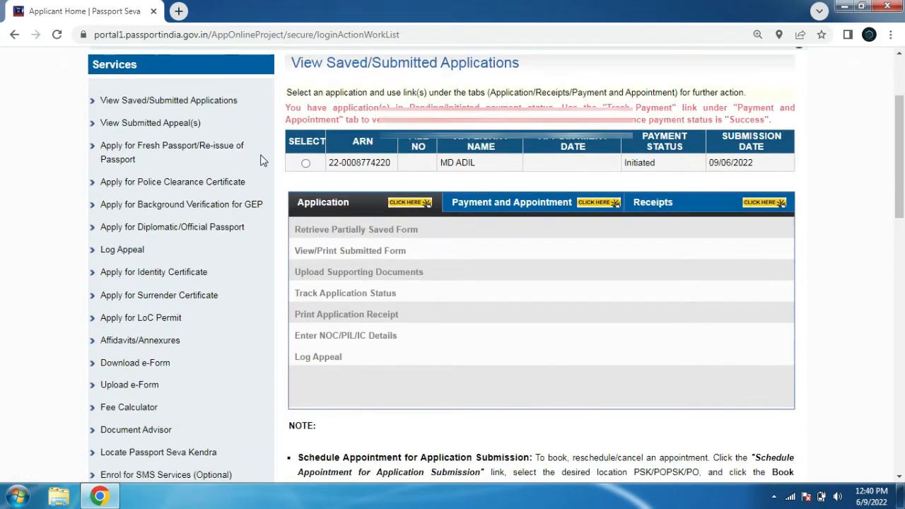
{"action": "left_click", "coordinate": [305, 163]}
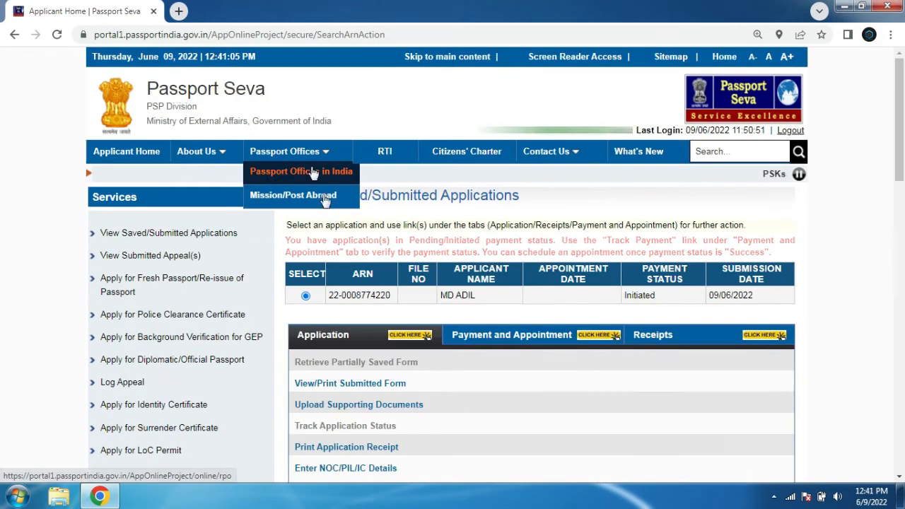
{"action": "left_click", "coordinate": [529, 337]}
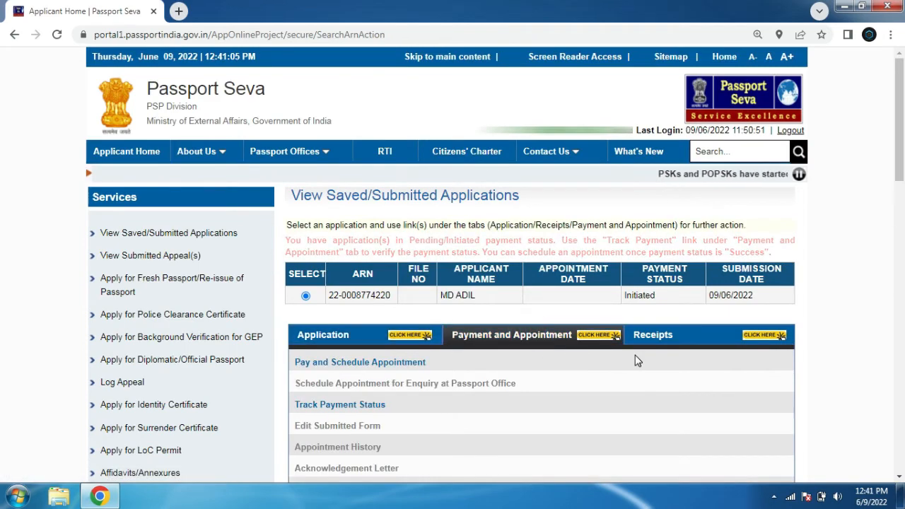
Open Track Payment Status for the application and re-verify the payment
{"action": "scroll", "coordinate": [635, 361], "scroll_direction": "down", "scroll_amount": 3}
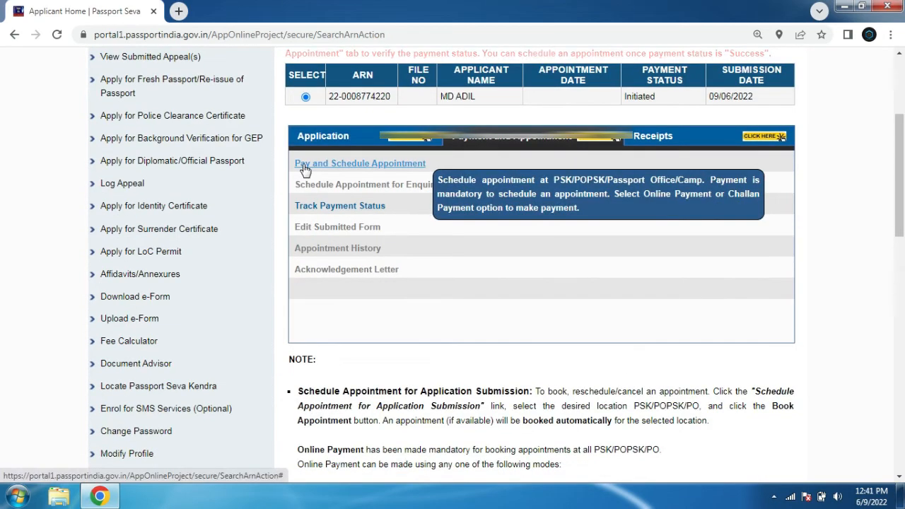
{"action": "left_click", "coordinate": [321, 205]}
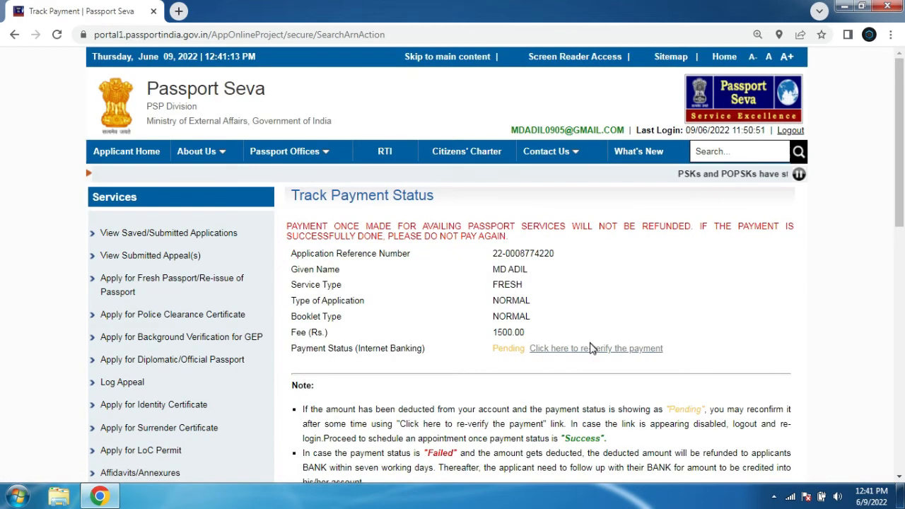
{"action": "left_click", "coordinate": [616, 350]}
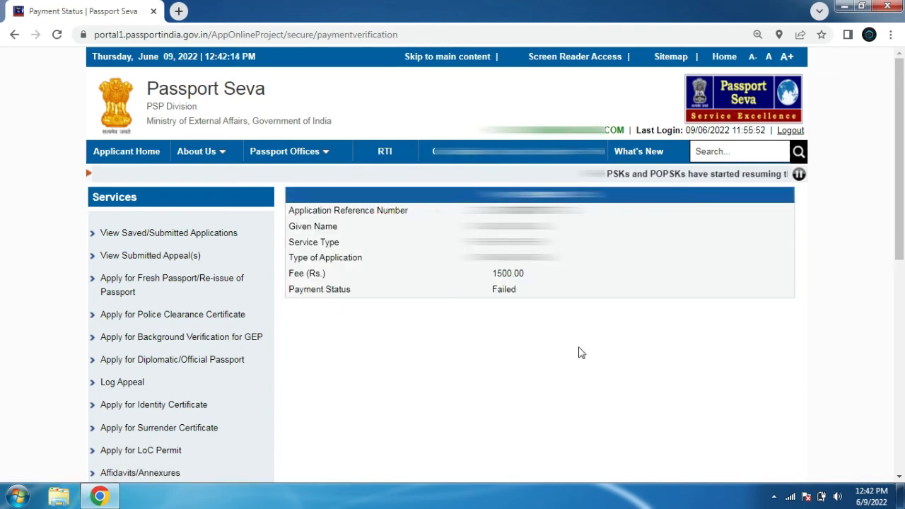
Reopen the saved application's Pay and Schedule Appointment option and choose State Bank MOPS online payment
{"action": "left_click", "coordinate": [147, 234]}
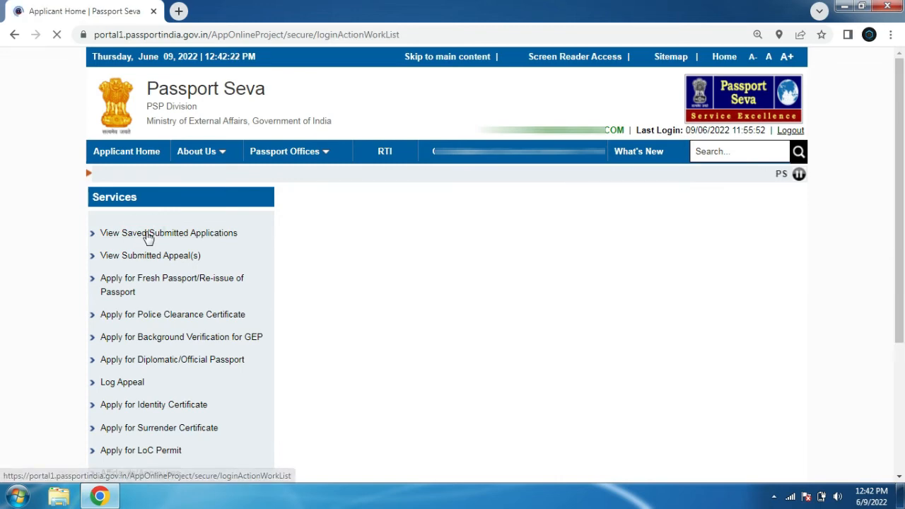
{"action": "left_click", "coordinate": [306, 272]}
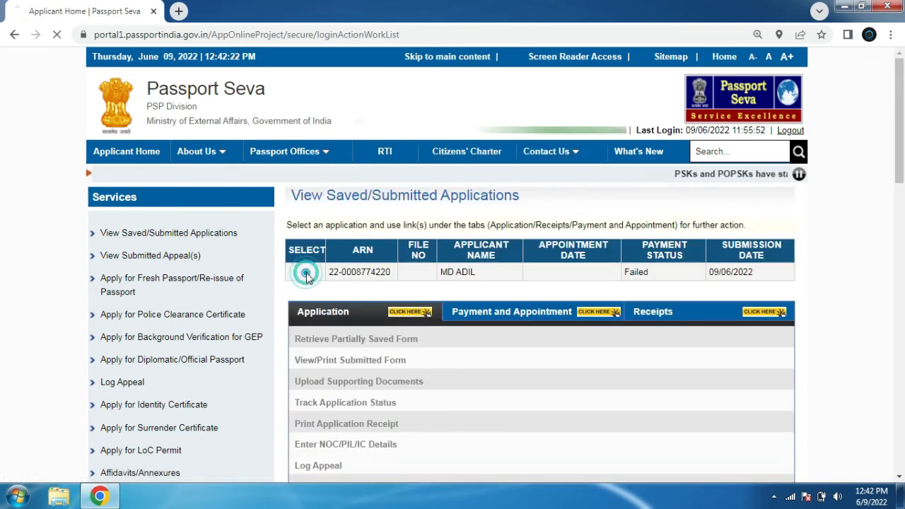
{"action": "left_click", "coordinate": [498, 315]}
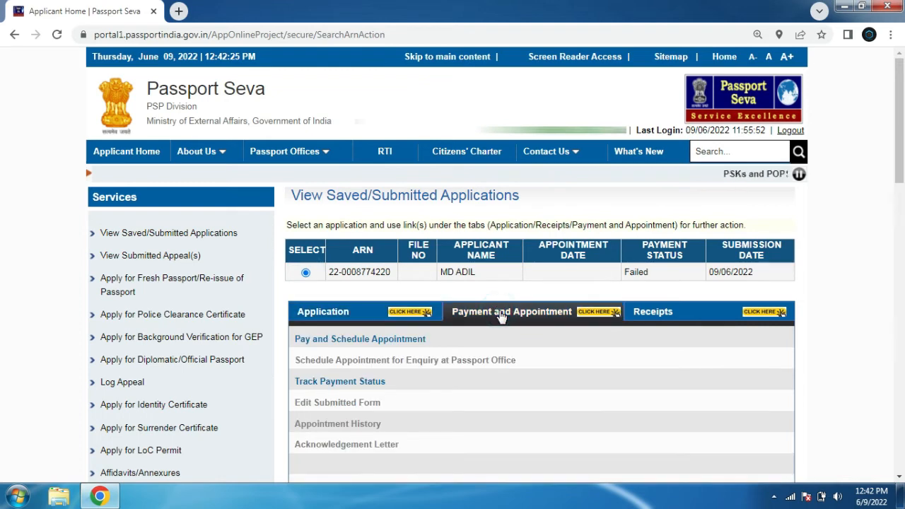
{"action": "left_click", "coordinate": [383, 340]}
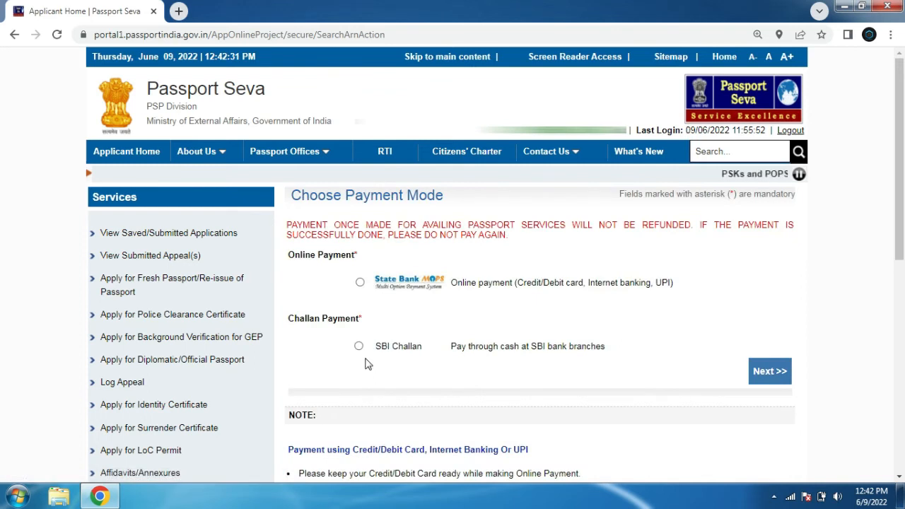
{"action": "left_click", "coordinate": [360, 283]}
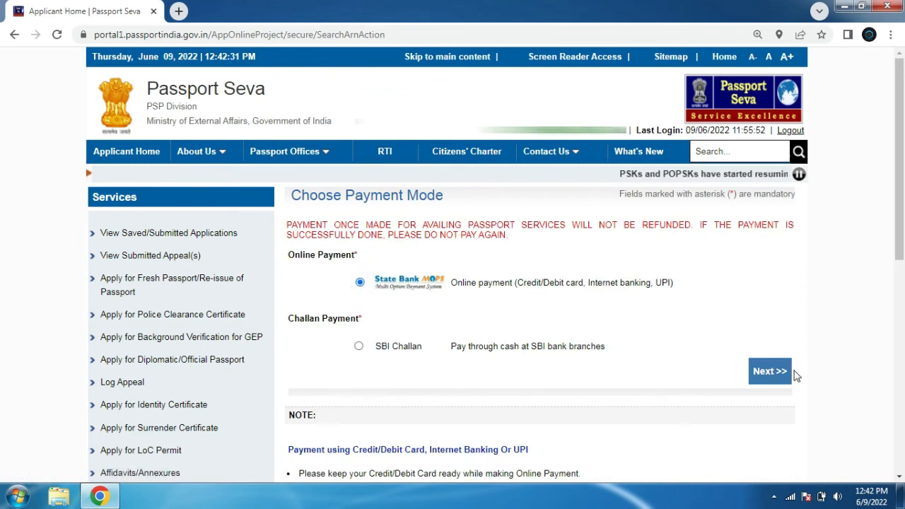
{"action": "left_click", "coordinate": [767, 373]}
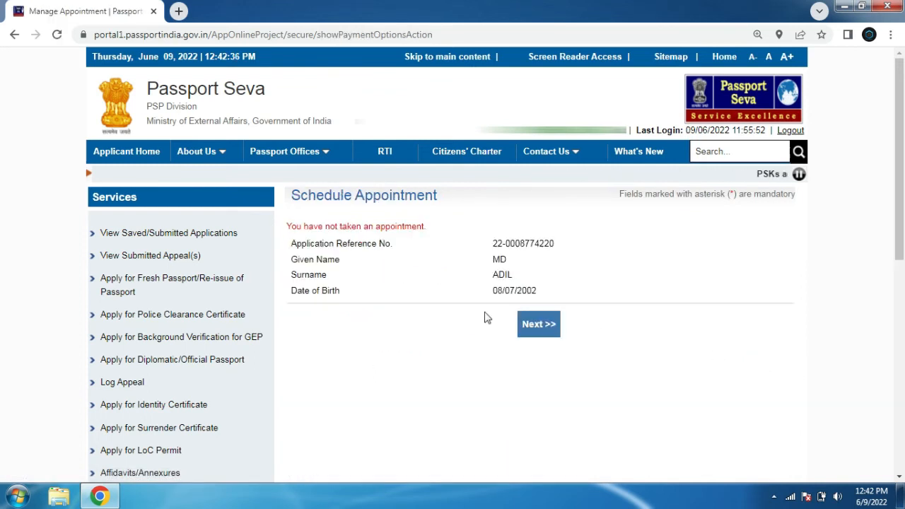
Continue to the appointment slots and enter the displayed captcha for POPSK Muzaffarpur to proceed
{"action": "left_click", "coordinate": [537, 332]}
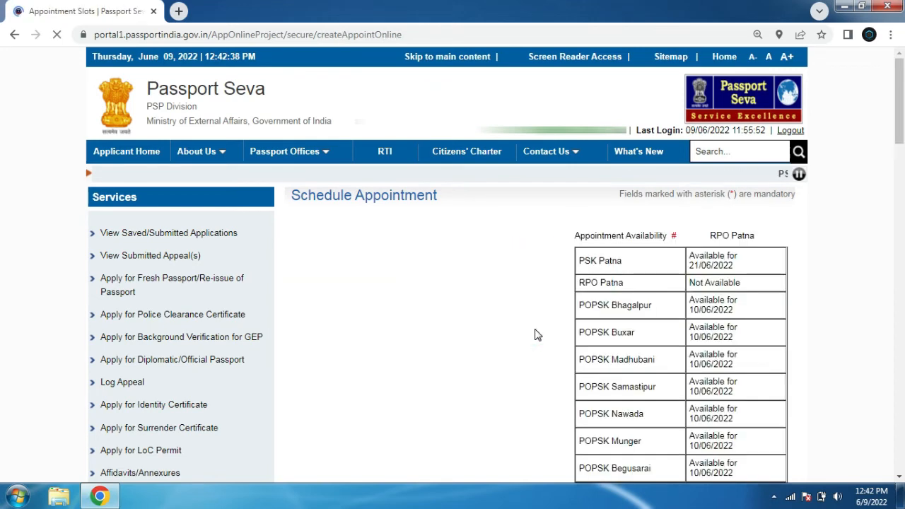
{"action": "scroll", "coordinate": [707, 269], "scroll_direction": "down", "scroll_amount": 5}
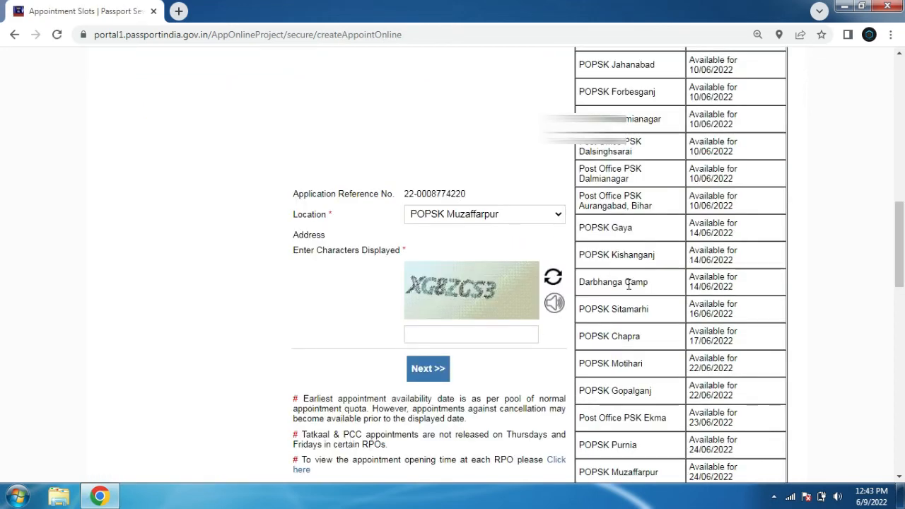
{"action": "left_click", "coordinate": [501, 334]}
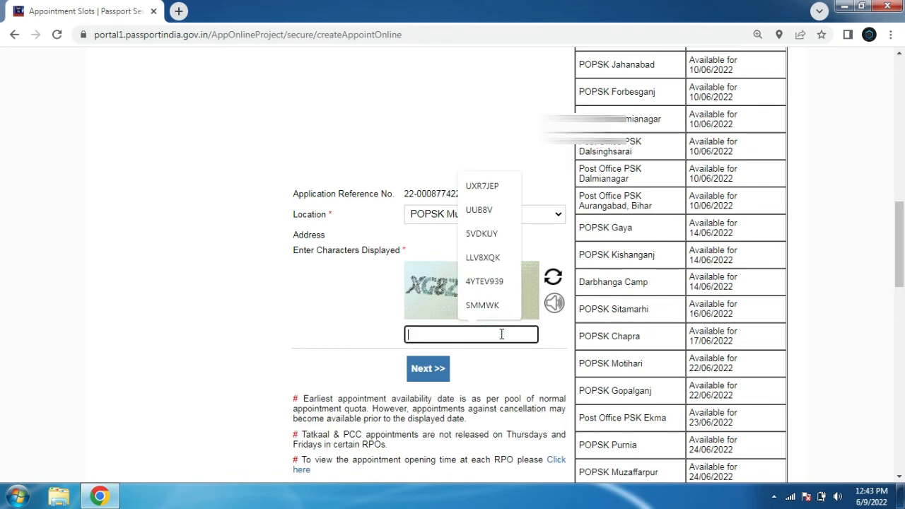
{"action": "type", "text": "XG8ZGS3"}
{"action": "left_click", "coordinate": [432, 375]}
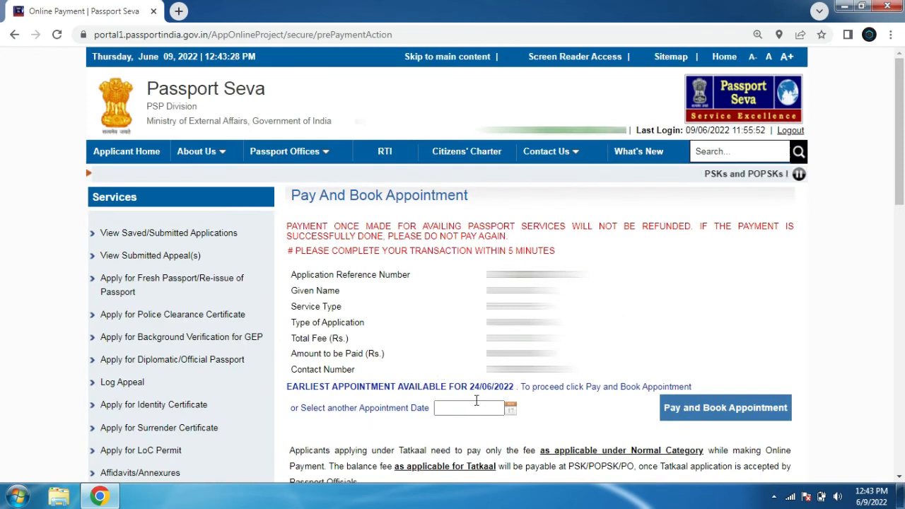
Choose Pay and Book Appointment for the earliest date, 24/06/2022, and accept the alert
{"action": "left_click", "coordinate": [700, 417]}
{"action": "left_click", "coordinate": [569, 164]}
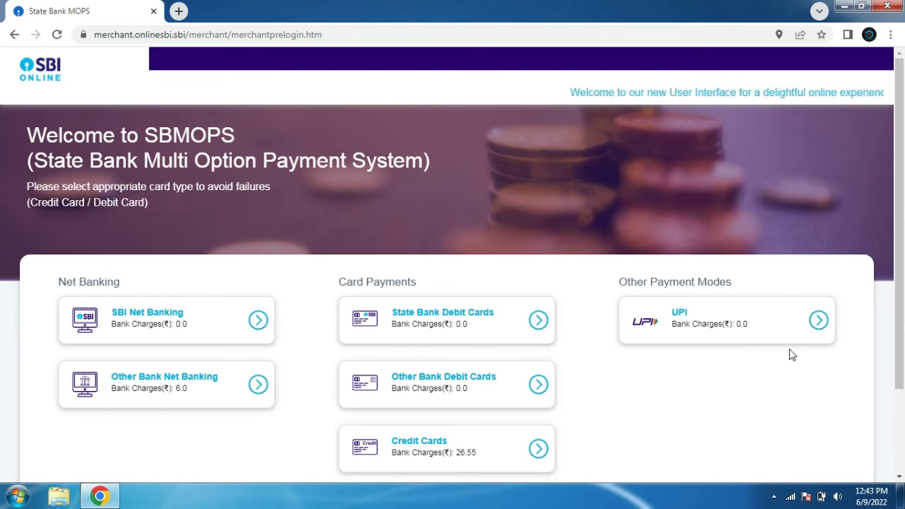
Pay through SBI Net Banking on State Bank MOPS, log in, and confirm the 1500 rupee payment
{"action": "left_click", "coordinate": [259, 322]}
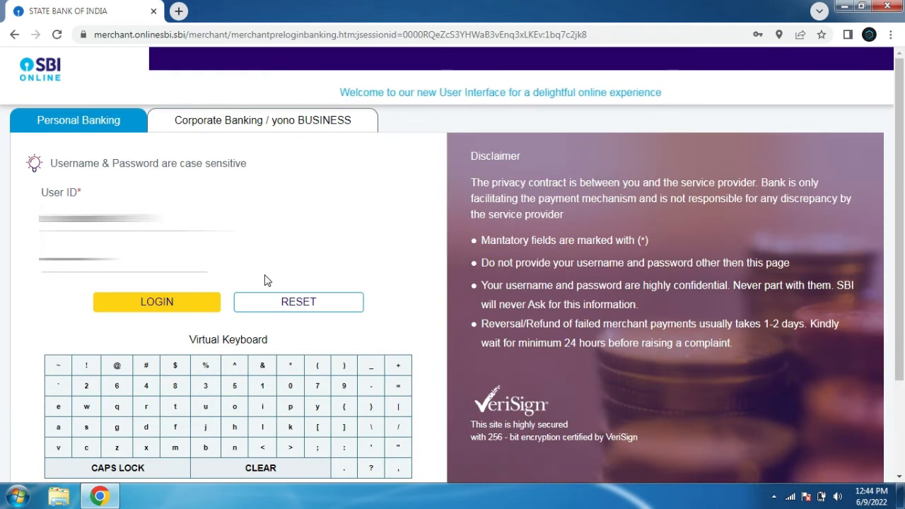
{"action": "left_click", "coordinate": [172, 303]}
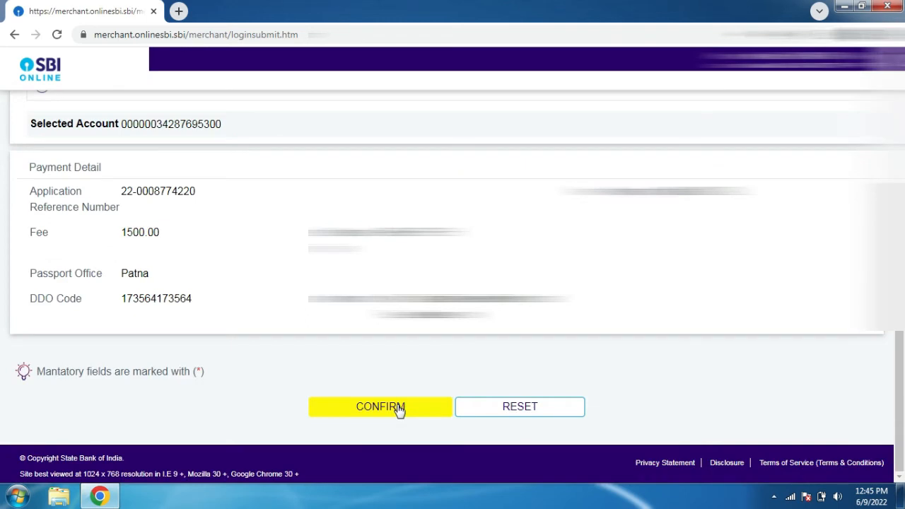
{"action": "left_click", "coordinate": [398, 408]}
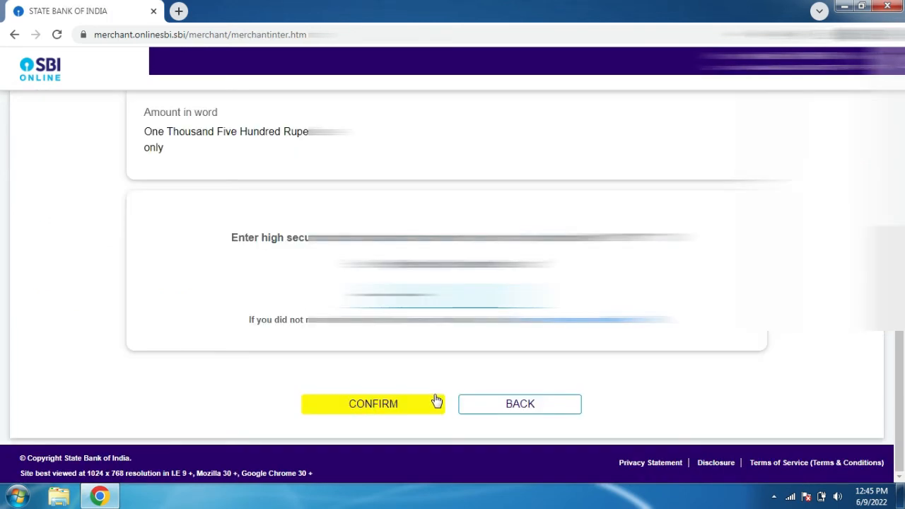
{"action": "left_click", "coordinate": [377, 403]}
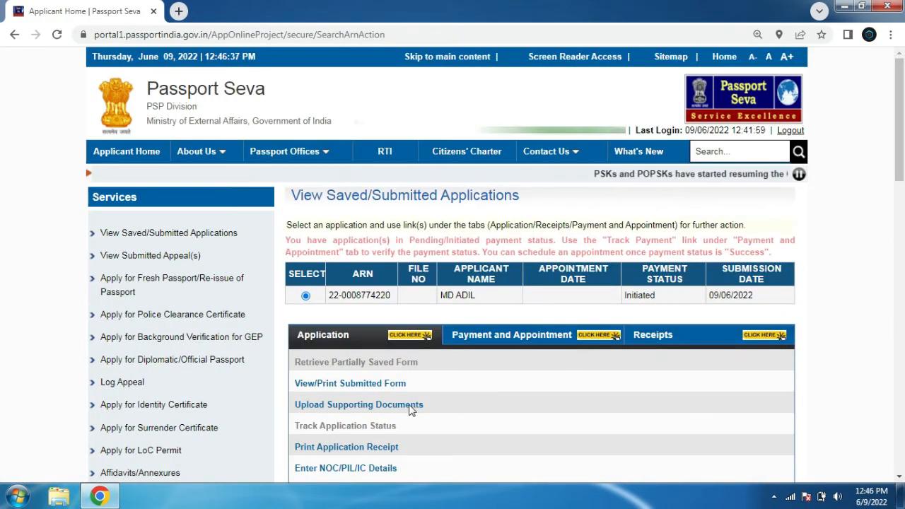
Check the application's payment status again and re-verify the payment
{"action": "left_click", "coordinate": [509, 335]}
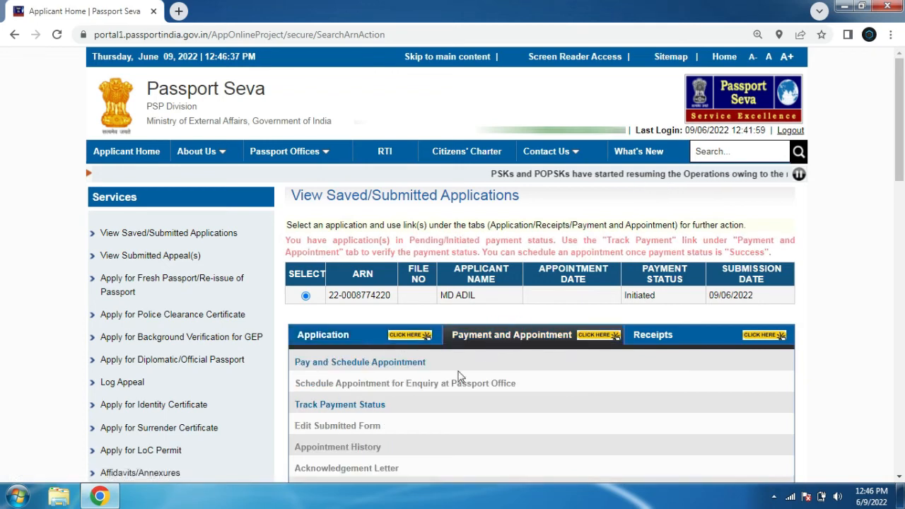
{"action": "left_click", "coordinate": [322, 406]}
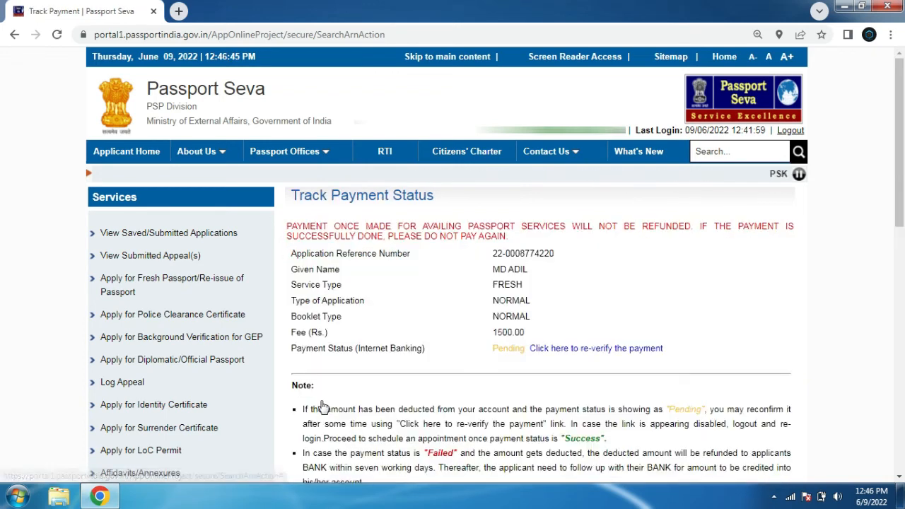
{"action": "left_click", "coordinate": [604, 349]}
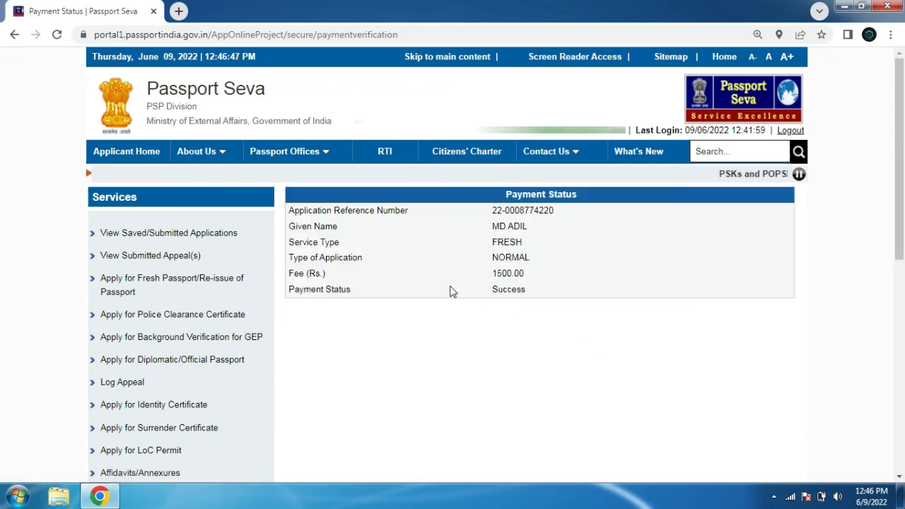
Reopen Pay and Schedule Appointment for the application, select POPSK Muzaffarpur, and enter the displayed captcha
{"action": "left_click", "coordinate": [208, 233]}
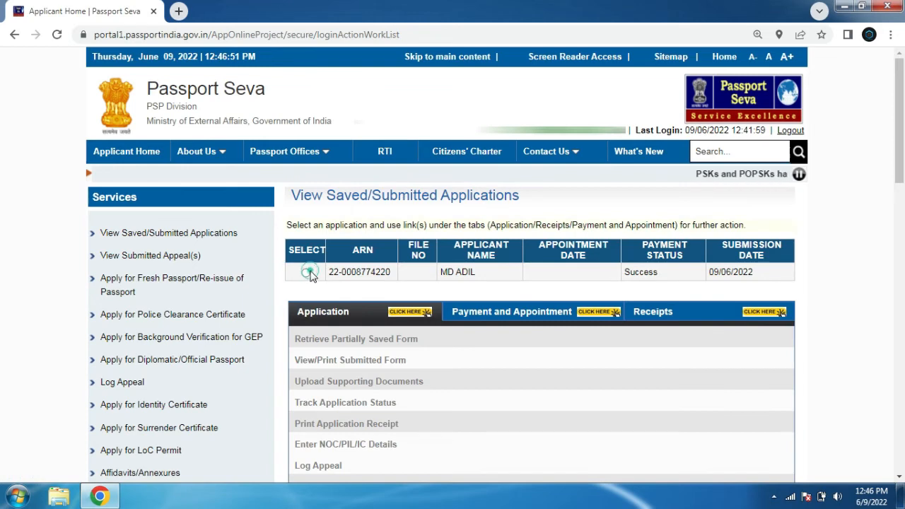
{"action": "left_click", "coordinate": [309, 272]}
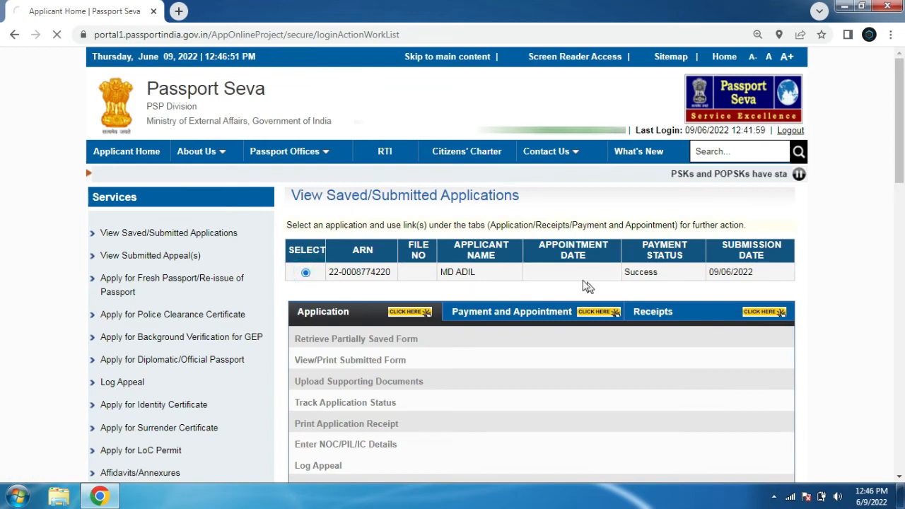
{"action": "left_click", "coordinate": [514, 312]}
{"action": "left_click", "coordinate": [382, 340]}
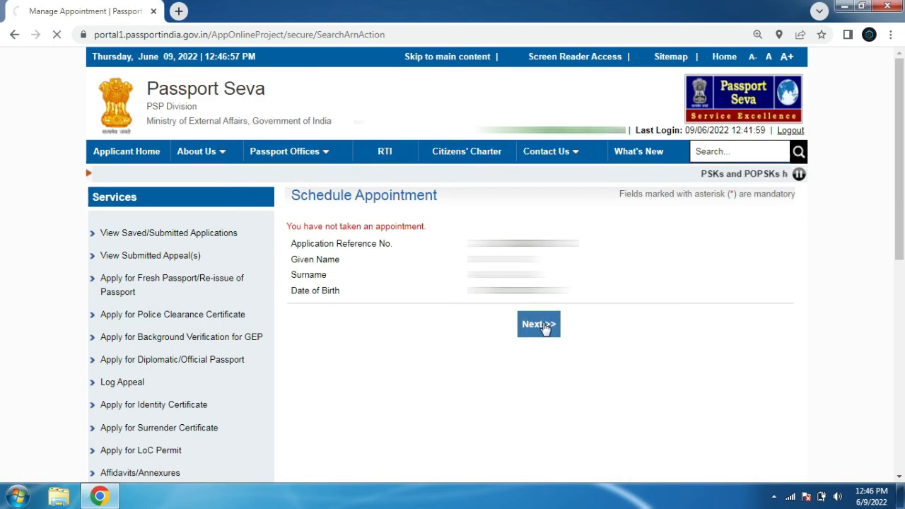
{"action": "left_click_drag", "start_coordinate": [900, 112], "coordinate": [885, 249]}
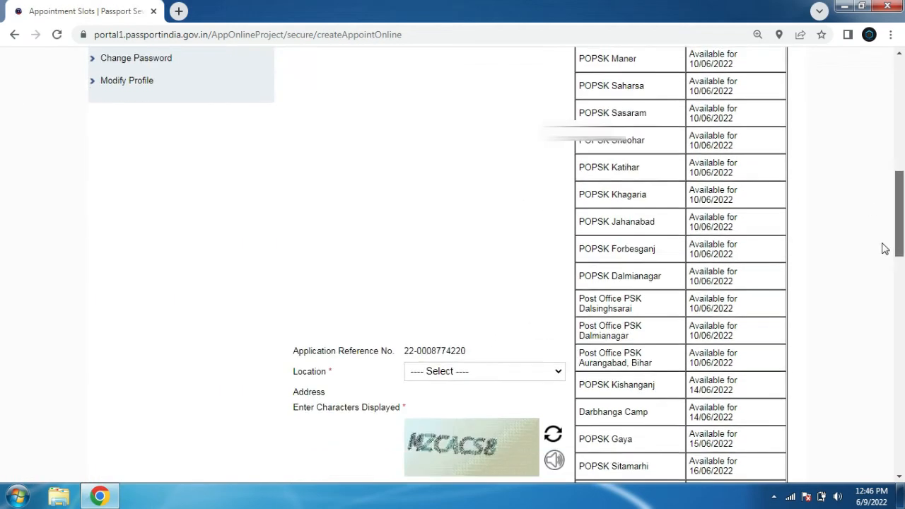
{"action": "scroll", "coordinate": [881, 261], "scroll_direction": "down", "scroll_amount": 4}
{"action": "left_click", "coordinate": [477, 113]}
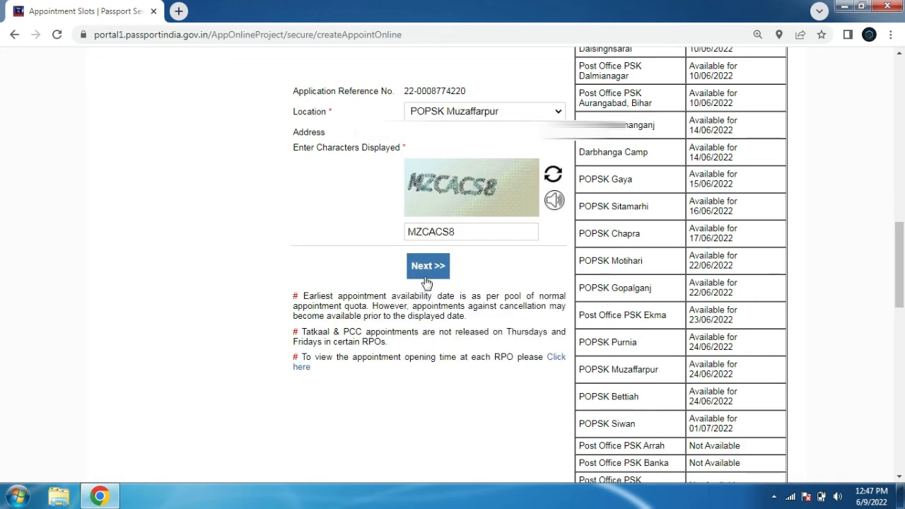
{"action": "left_click", "coordinate": [433, 272]}
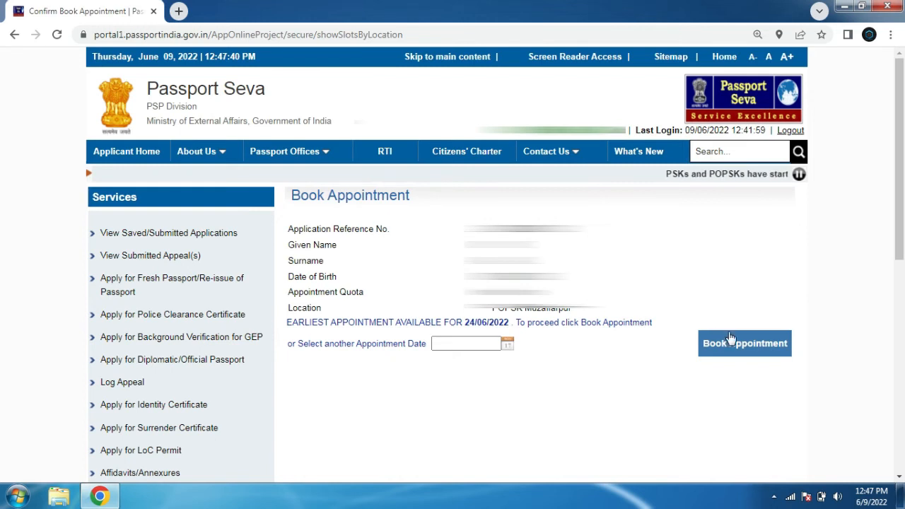
Book the appointment and review the confirmation details
{"action": "left_click", "coordinate": [750, 345]}
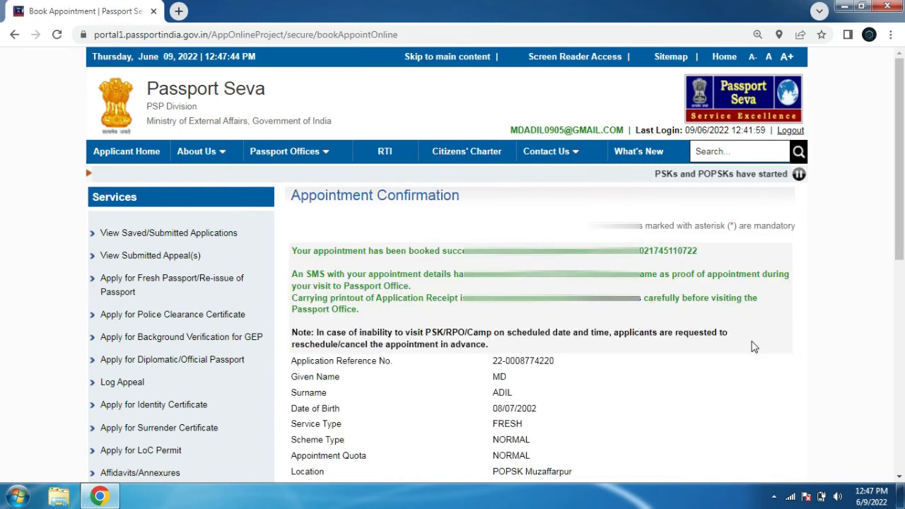
{"action": "scroll", "coordinate": [3, 212], "scroll_direction": "down", "scroll_amount": 4}
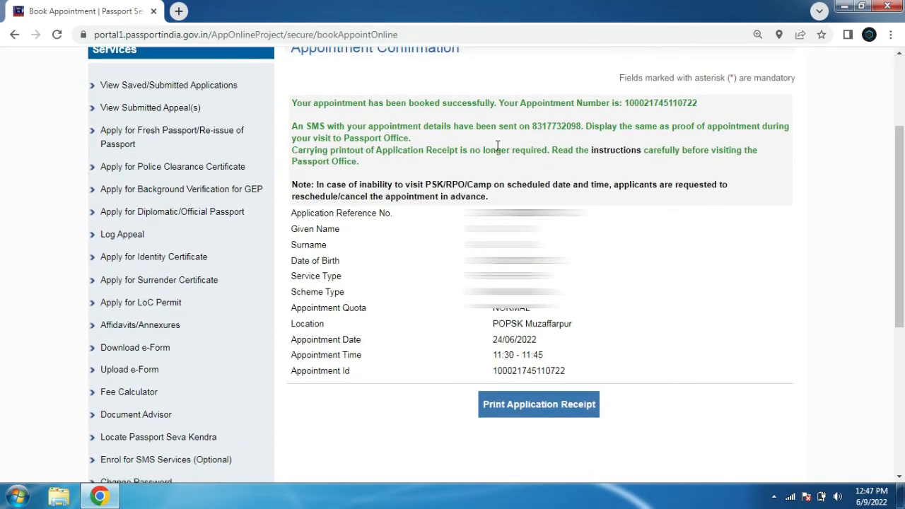
{"action": "left_click_drag", "start_coordinate": [292, 115], "coordinate": [758, 140]}
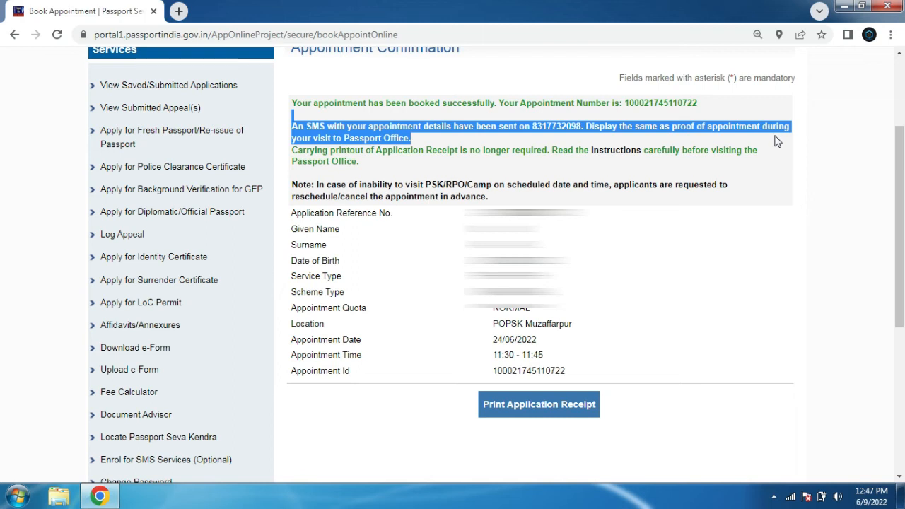
{"action": "left_click", "coordinate": [762, 162]}
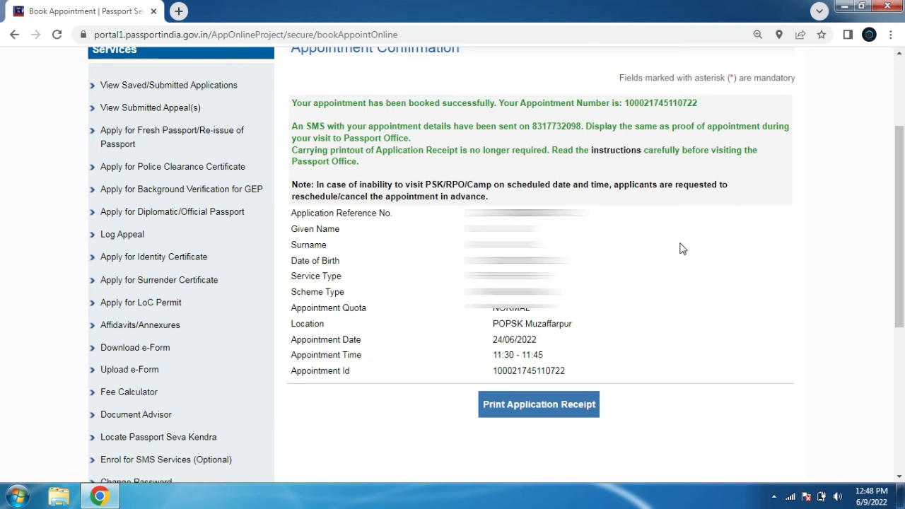
Open the application receipt page and generate the online appointment receipt, accepting the printing prompt
{"action": "left_click", "coordinate": [503, 413]}
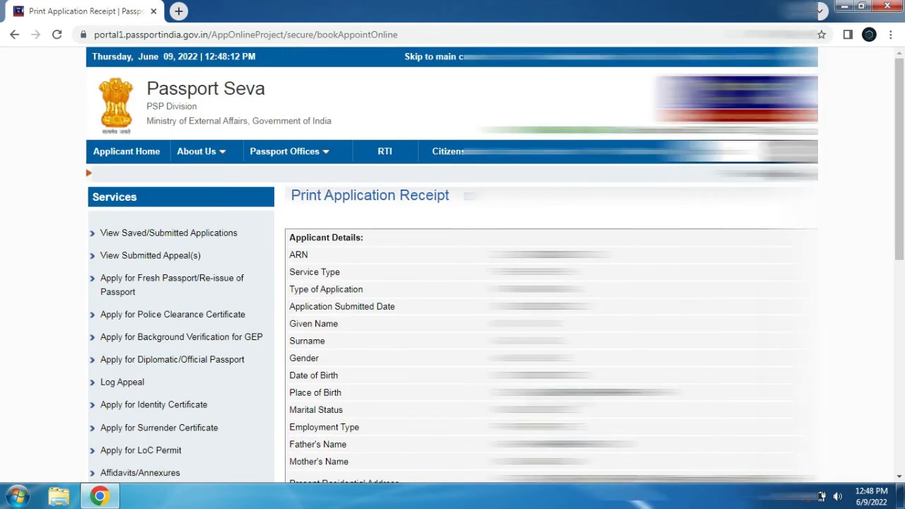
{"action": "scroll", "coordinate": [879, 313], "scroll_direction": "down", "scroll_amount": 5}
{"action": "scroll", "coordinate": [880, 313], "scroll_direction": "down", "scroll_amount": 2}
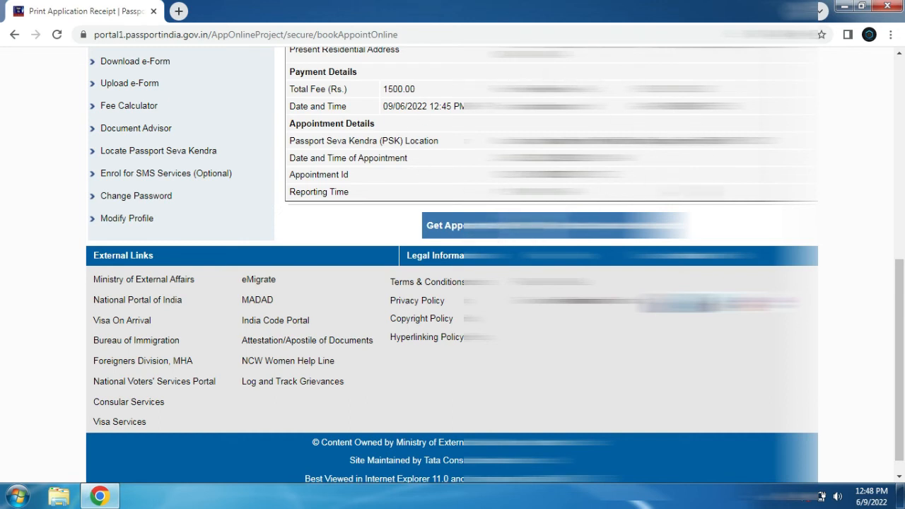
{"action": "left_click_drag", "start_coordinate": [493, 141], "coordinate": [767, 142]}
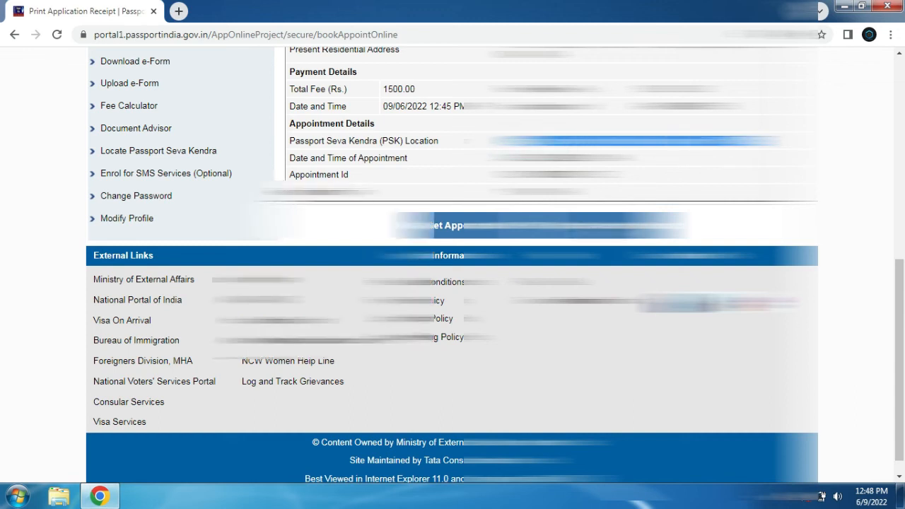
{"action": "left_click", "coordinate": [603, 227]}
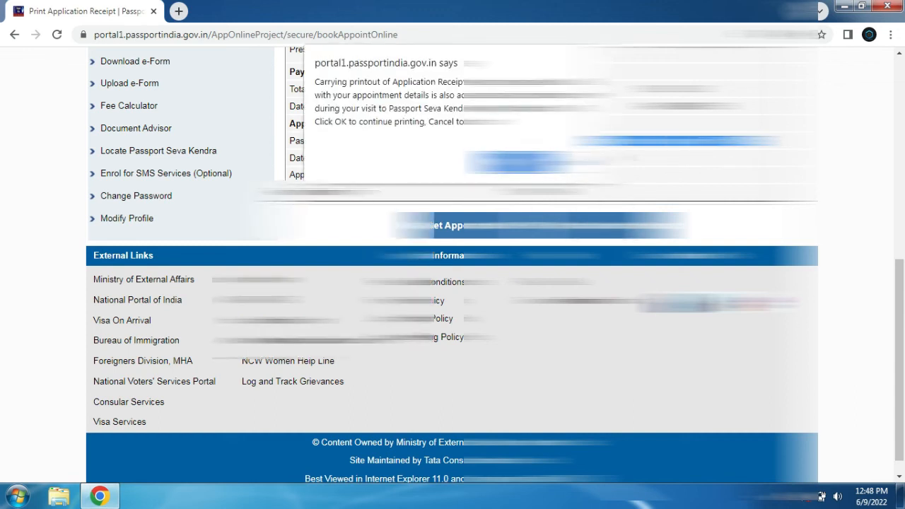
{"action": "left_click", "coordinate": [514, 163]}
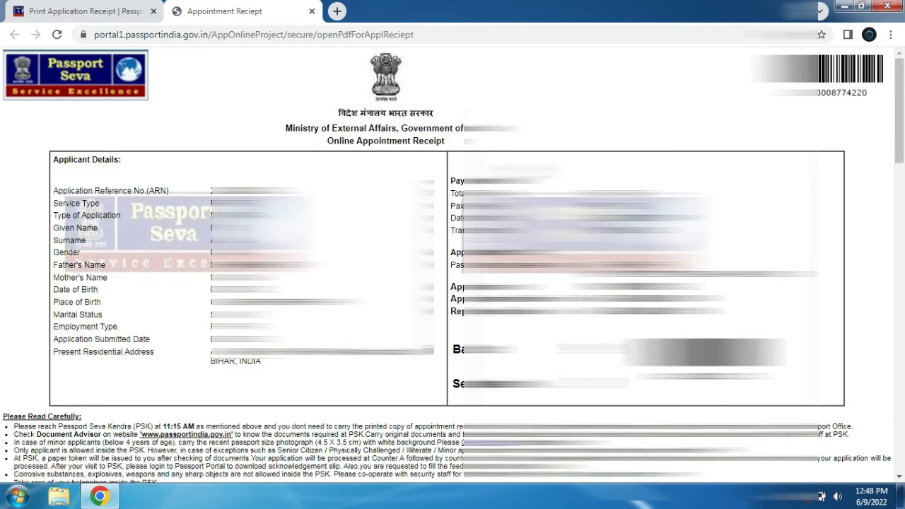
Review the appointment receipt's appointment details, batch, sequence number and instructions for the visit
{"action": "scroll", "coordinate": [452, 269], "scroll_direction": "down", "scroll_amount": 3}
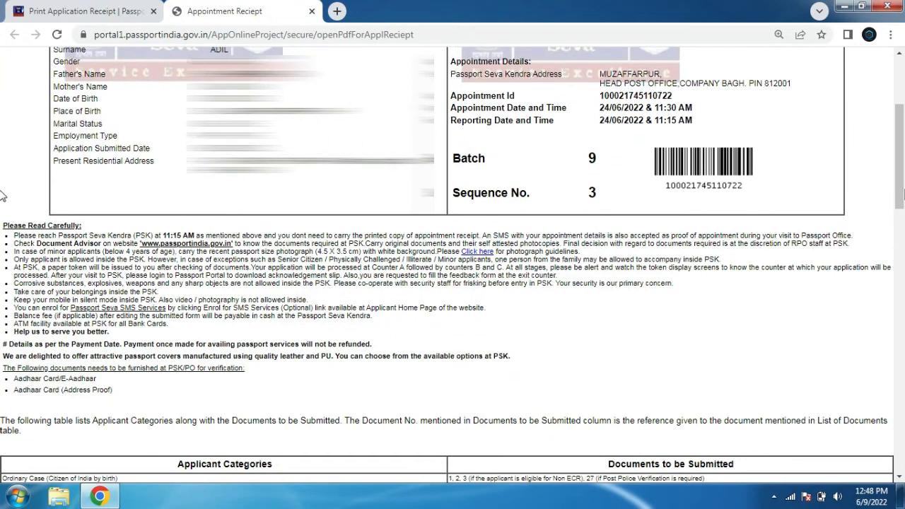
{"action": "left_click_drag", "start_coordinate": [606, 97], "coordinate": [613, 144]}
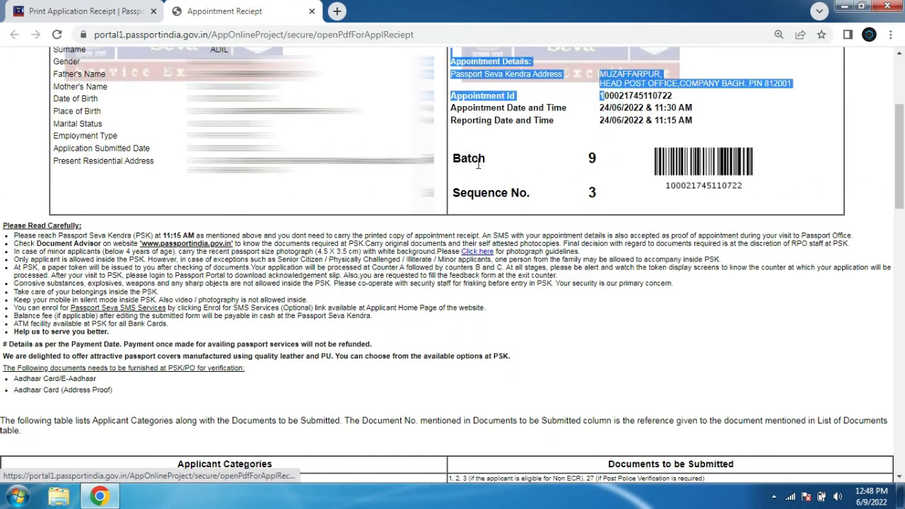
{"action": "left_click_drag", "start_coordinate": [461, 159], "coordinate": [597, 157]}
{"action": "left_click_drag", "start_coordinate": [472, 195], "coordinate": [661, 189]}
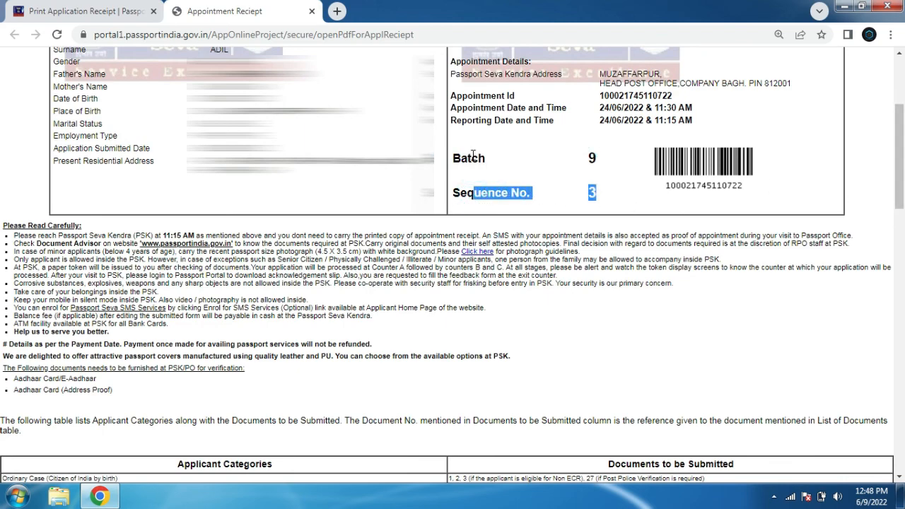
{"action": "left_click_drag", "start_coordinate": [469, 159], "coordinate": [634, 162]}
{"action": "left_click_drag", "start_coordinate": [901, 177], "coordinate": [898, 216]}
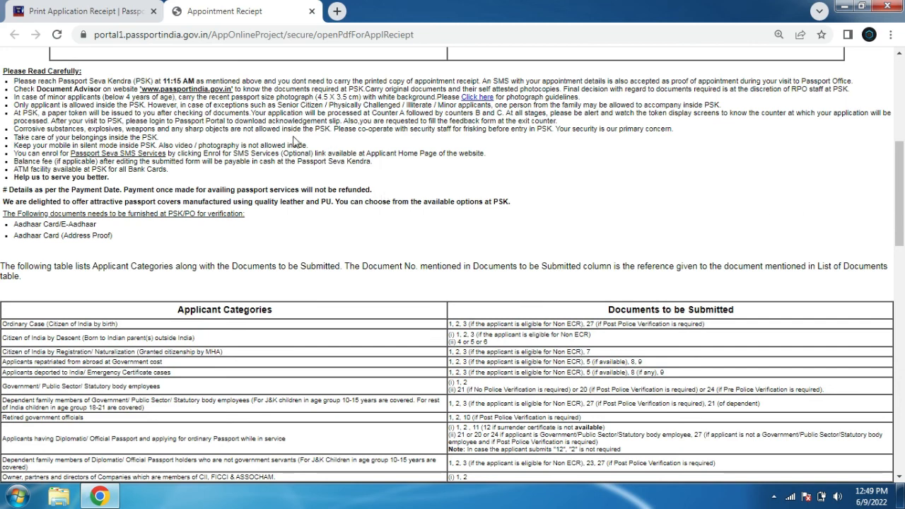
{"action": "left_click_drag", "start_coordinate": [76, 114], "coordinate": [258, 174]}
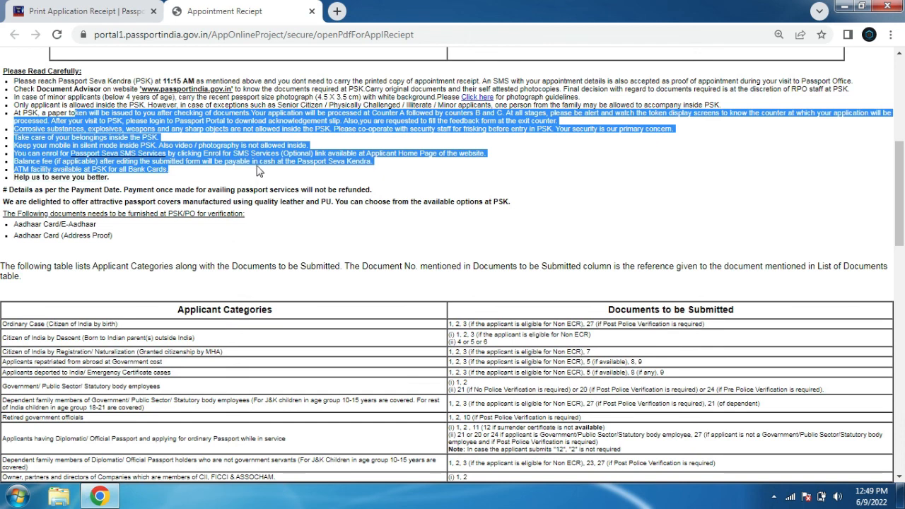
{"action": "left_click", "coordinate": [173, 100]}
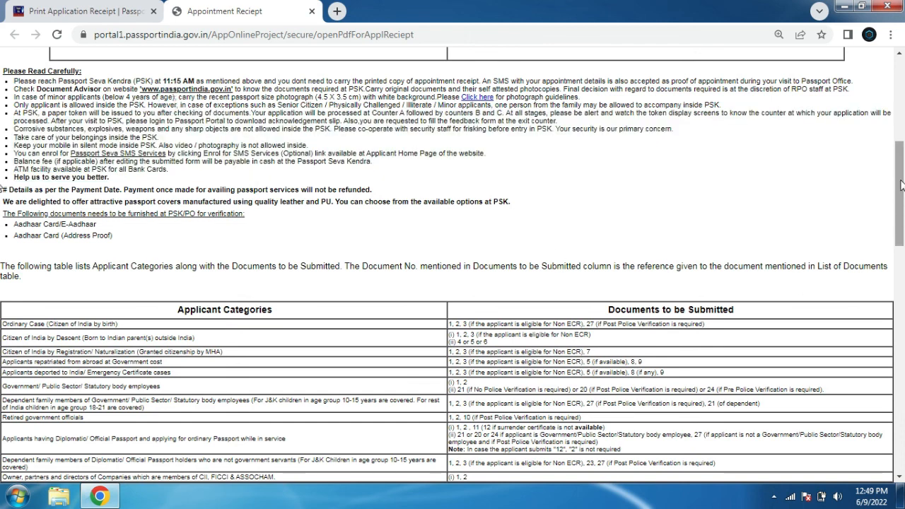
{"action": "mouse_move", "coordinate": [900, 194]}
{"action": "left_mouse_down"}
{"action": "mouse_move", "coordinate": [896, 342]}
{"action": "mouse_move", "coordinate": [899, 205]}
{"action": "left_mouse_up"}
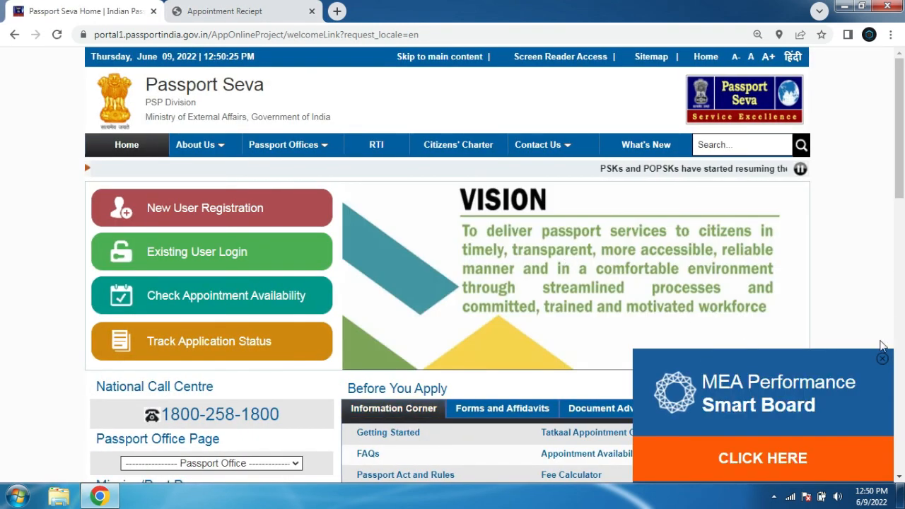
Dismiss the home page pop-ups, open Track Application Status, and choose Passport/ PCC/ IC/ GEP as the application type
{"action": "left_click", "coordinate": [882, 359]}
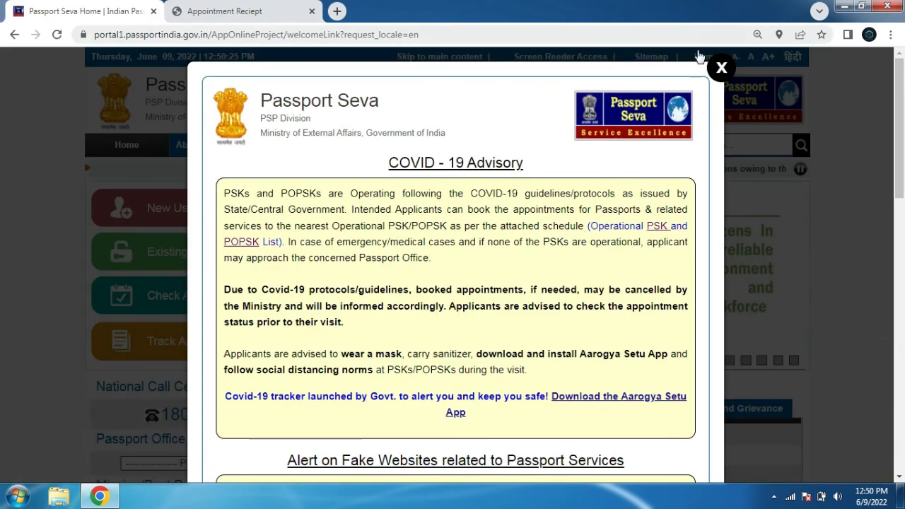
{"action": "left_click", "coordinate": [718, 68]}
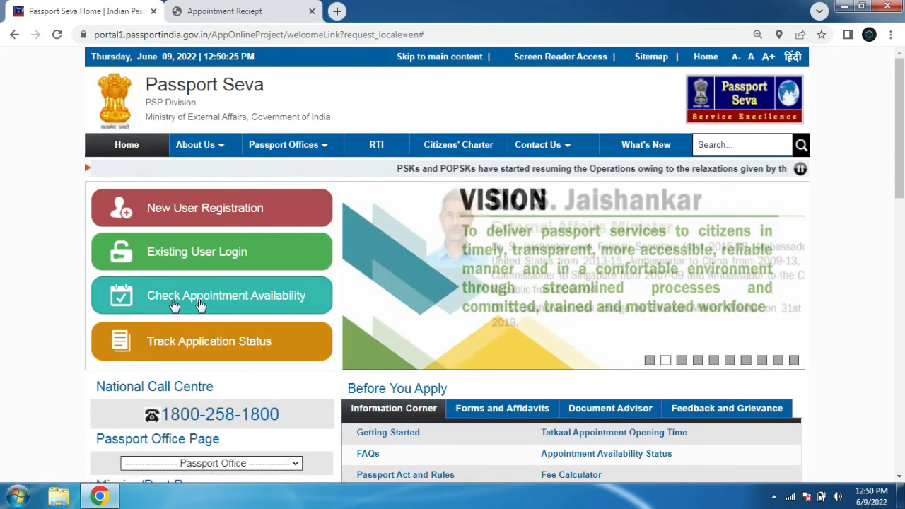
{"action": "left_click", "coordinate": [189, 348]}
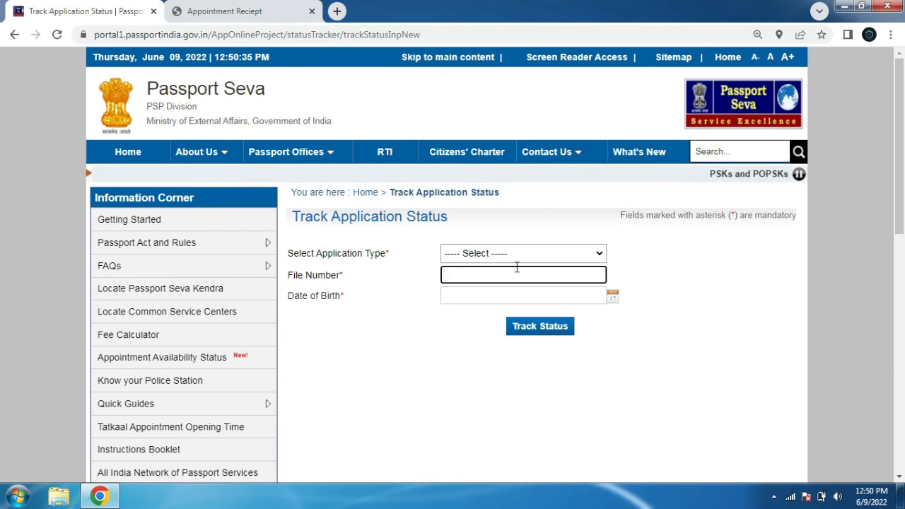
{"action": "left_click", "coordinate": [514, 255]}
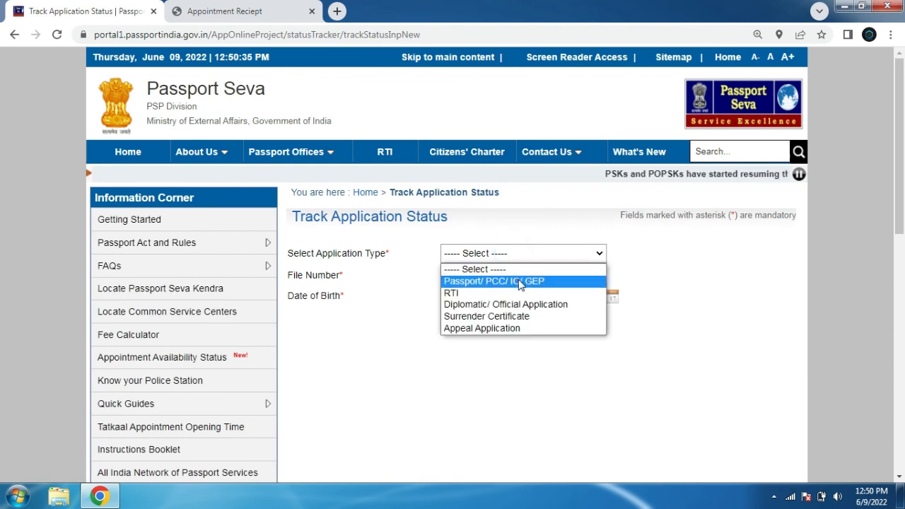
{"action": "left_click", "coordinate": [519, 280]}
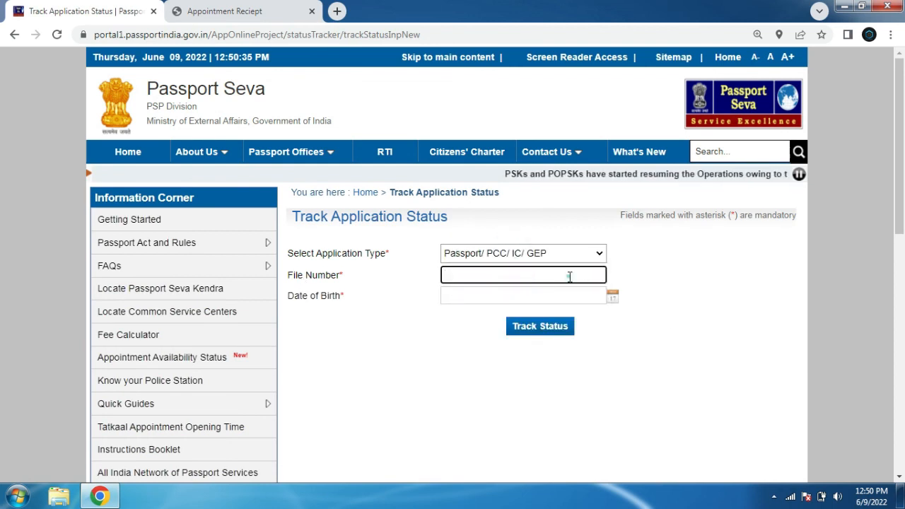
{"action": "left_click", "coordinate": [668, 324]}
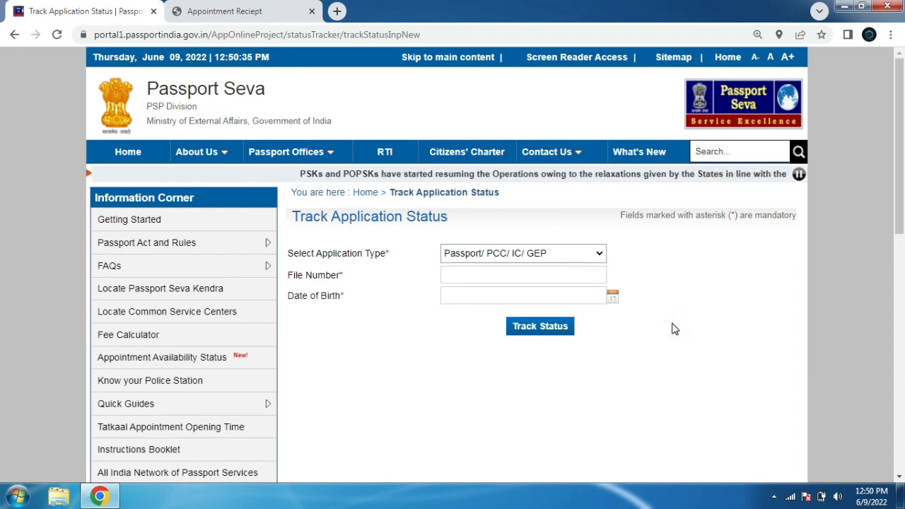